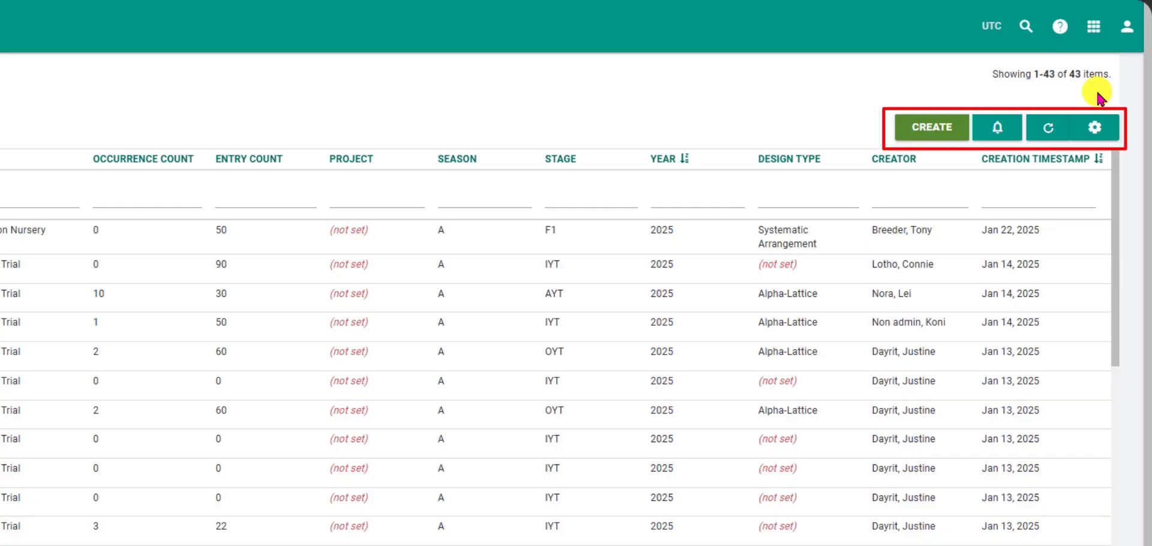
- View the grid personalization settings of the experiments list without changing them, and refresh the list
left_click(1094, 127)
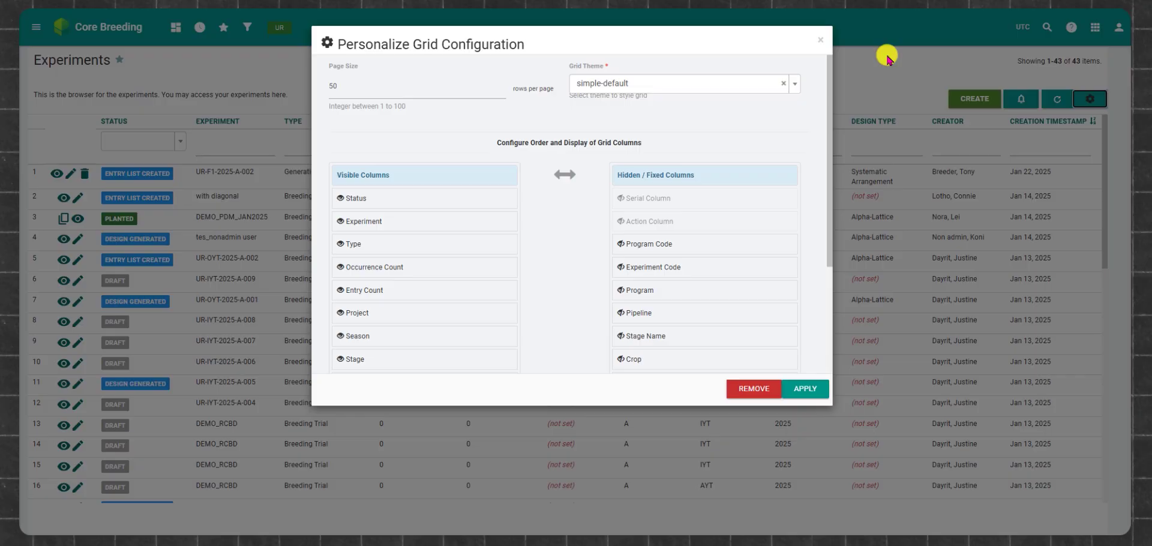
left_click(819, 39)
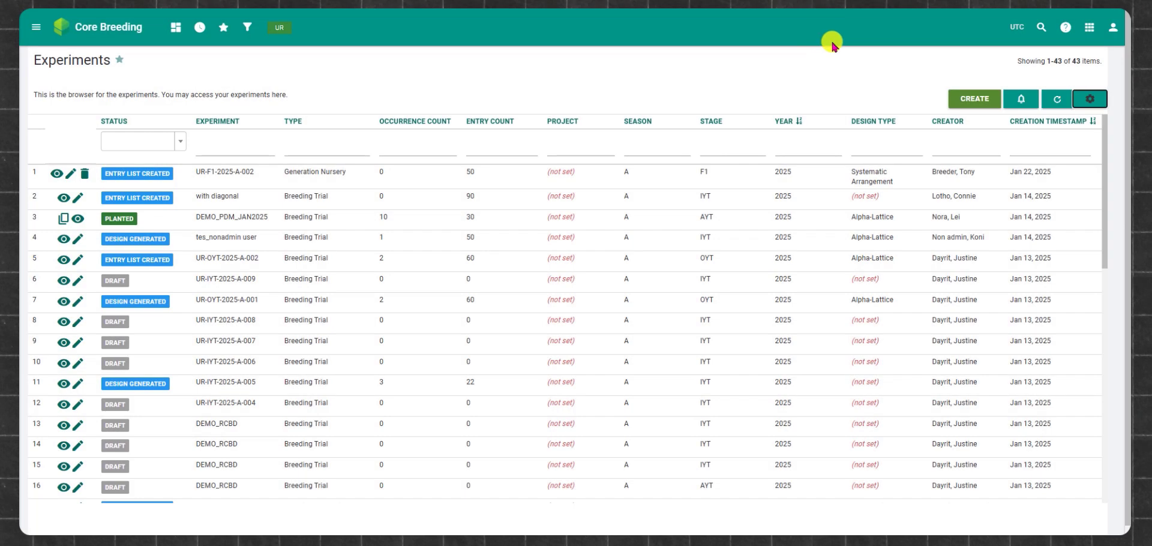
left_click(1045, 101)
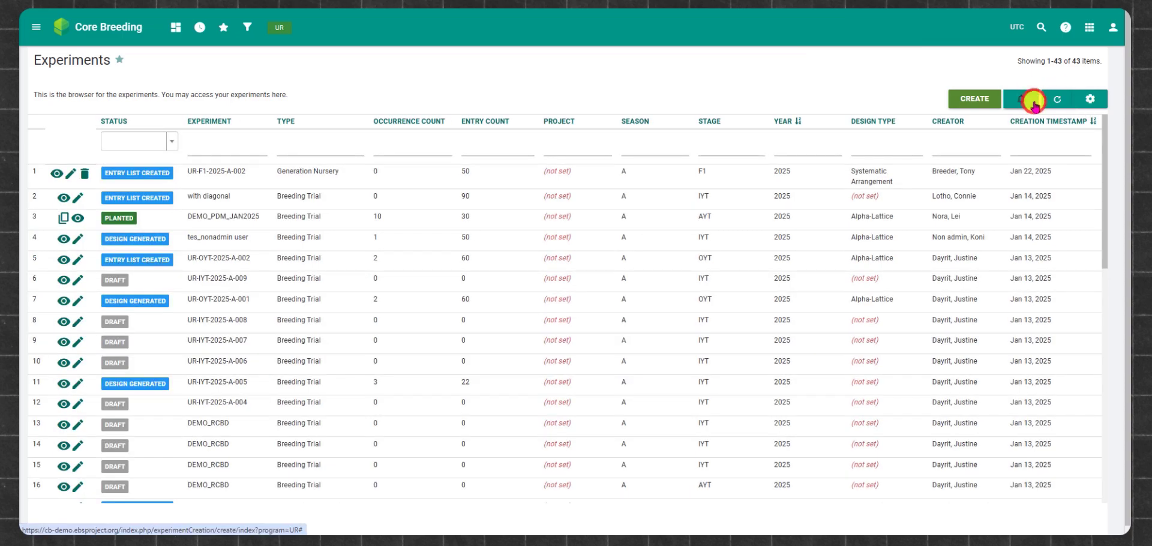
left_click(1034, 103)
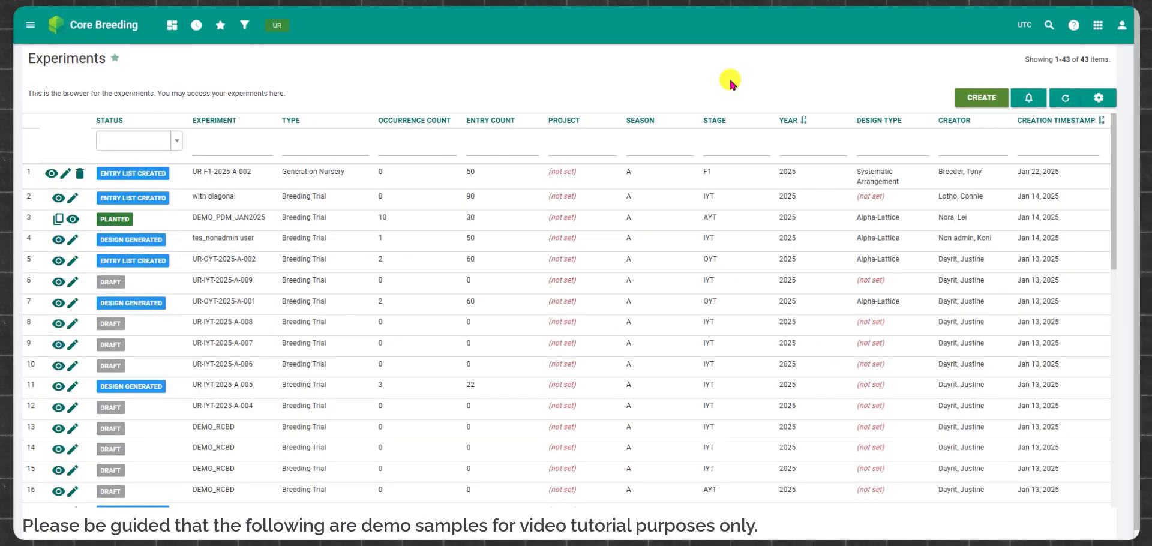
- Start creating a new experiment with the experiment type Breeding Trial
left_click(987, 99)
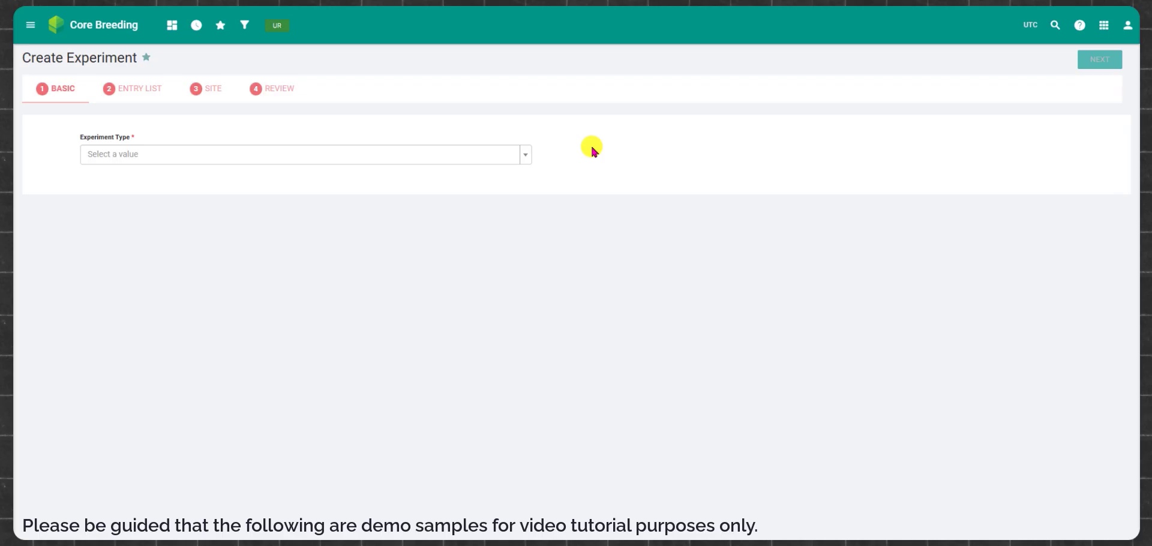
left_click(521, 153)
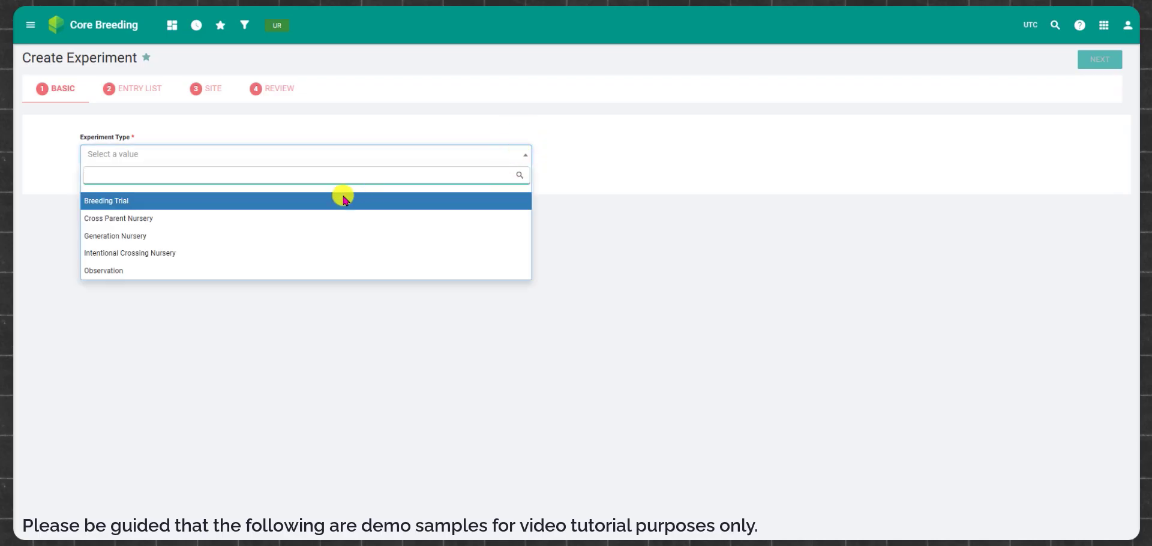
left_click(325, 204)
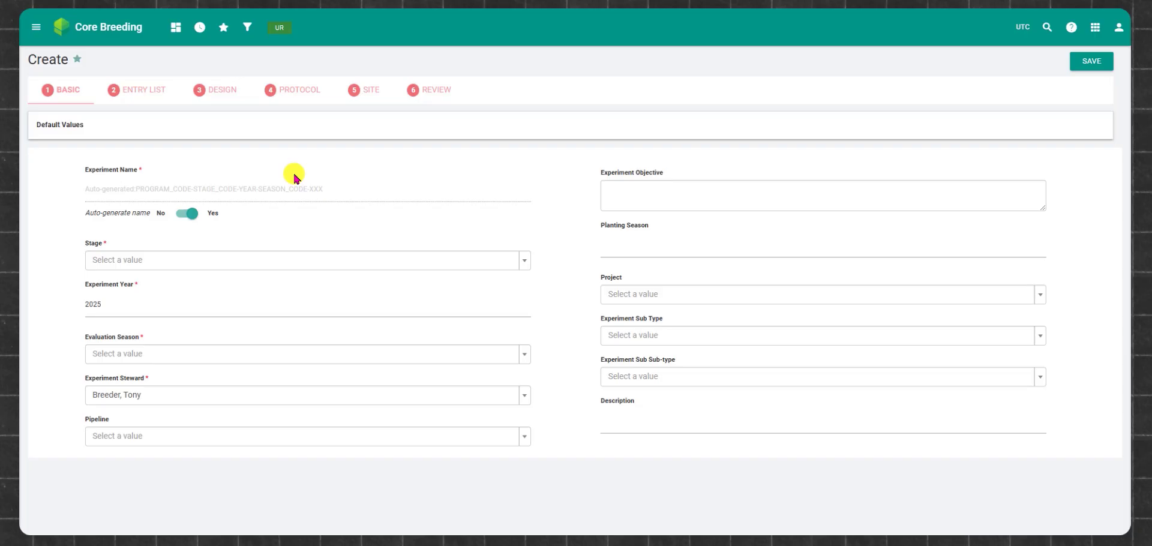
- Turn off automatic name generation and name the experiment "Demo BT1"
left_click(179, 216)
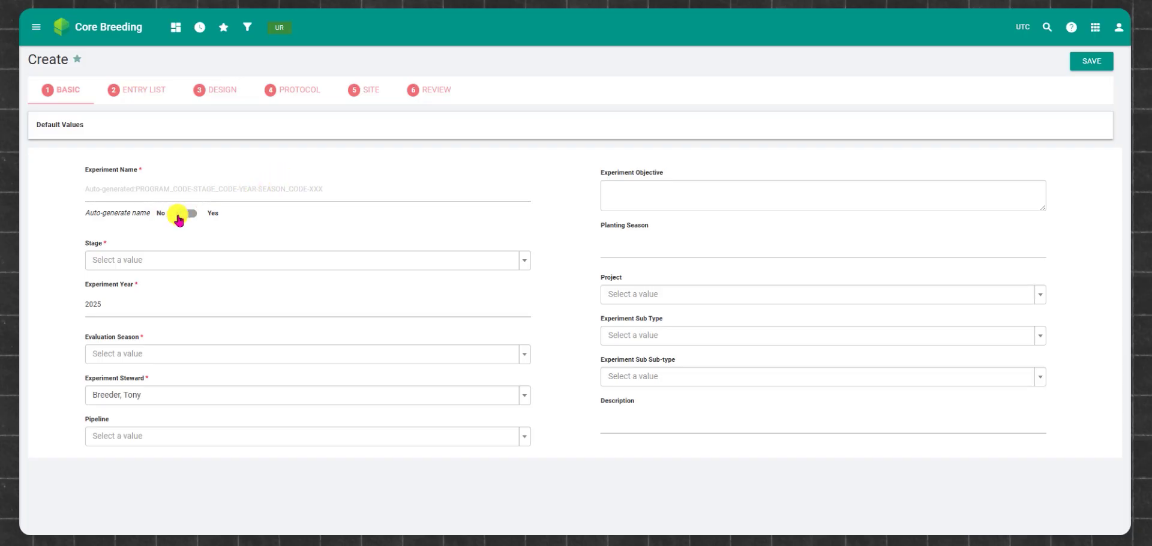
left_click(180, 216)
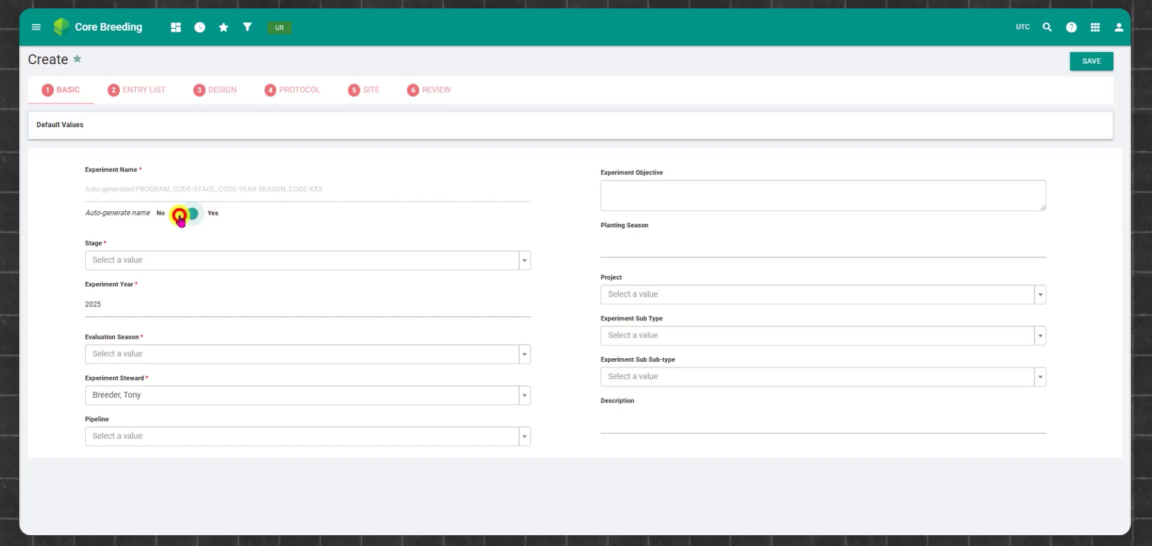
left_click(192, 187)
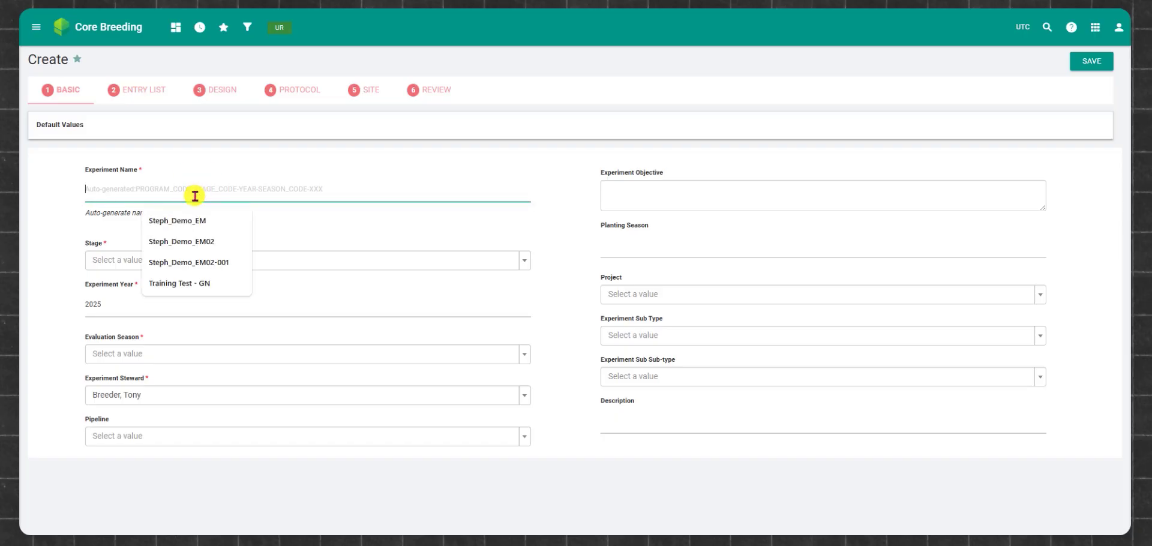
type("Demo BT1")
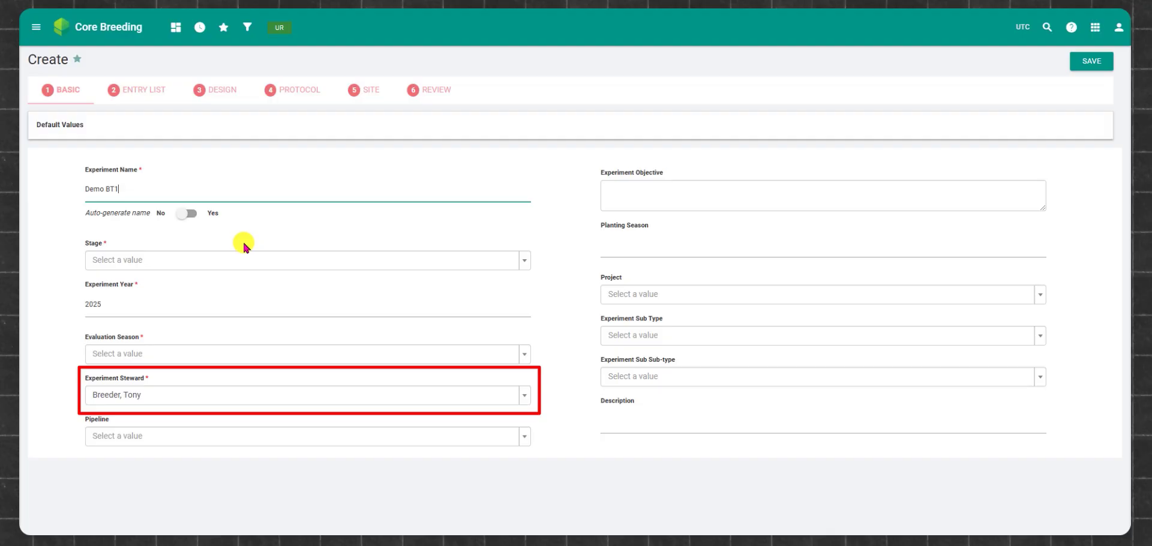
- Set the experiment's stage to IYT, evaluation season to A and pipeline to EM_P1
left_click(244, 260)
left_click(198, 305)
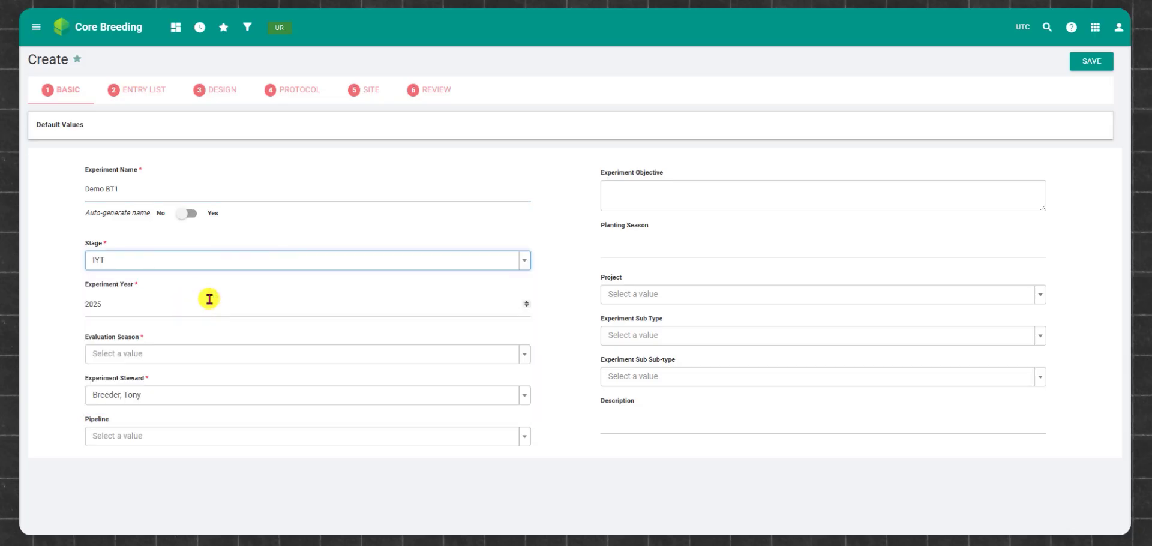
left_click(198, 354)
left_click(183, 411)
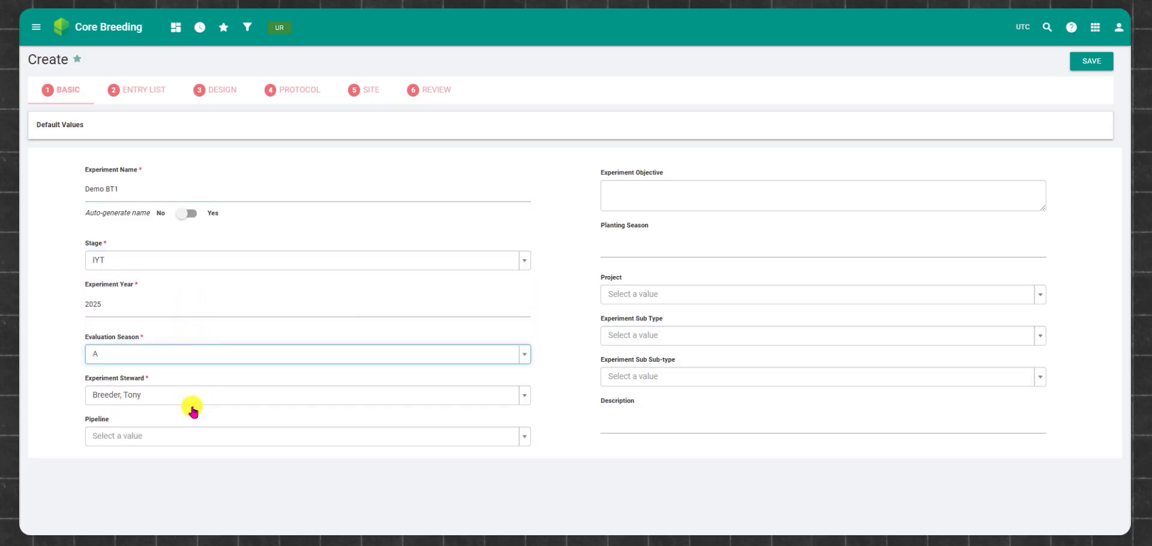
left_click(184, 437)
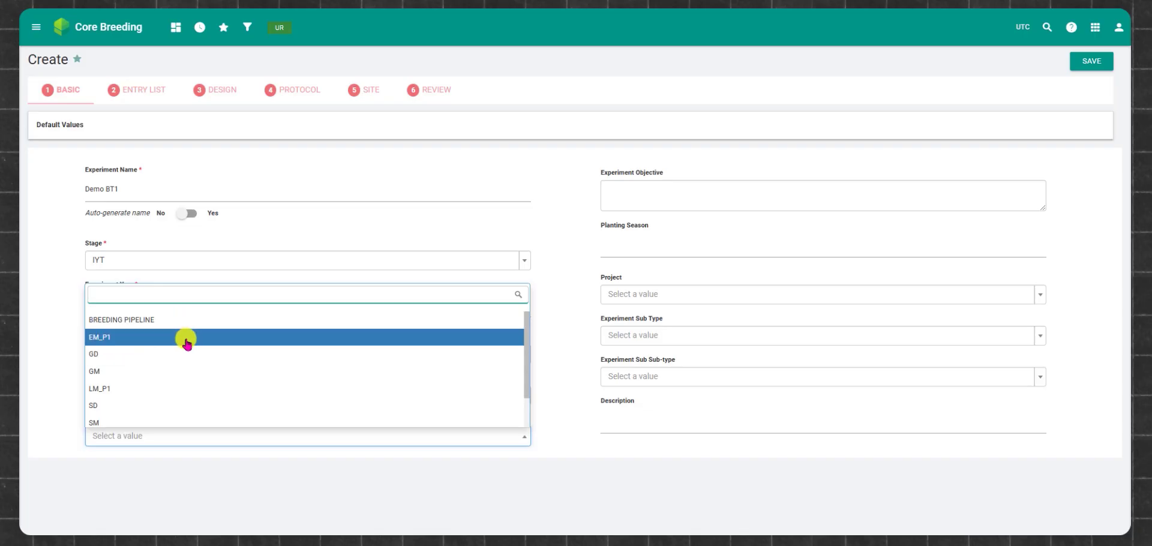
scroll(186, 354, "down", 1)
scroll(192, 368, "up", 3)
left_click(188, 337)
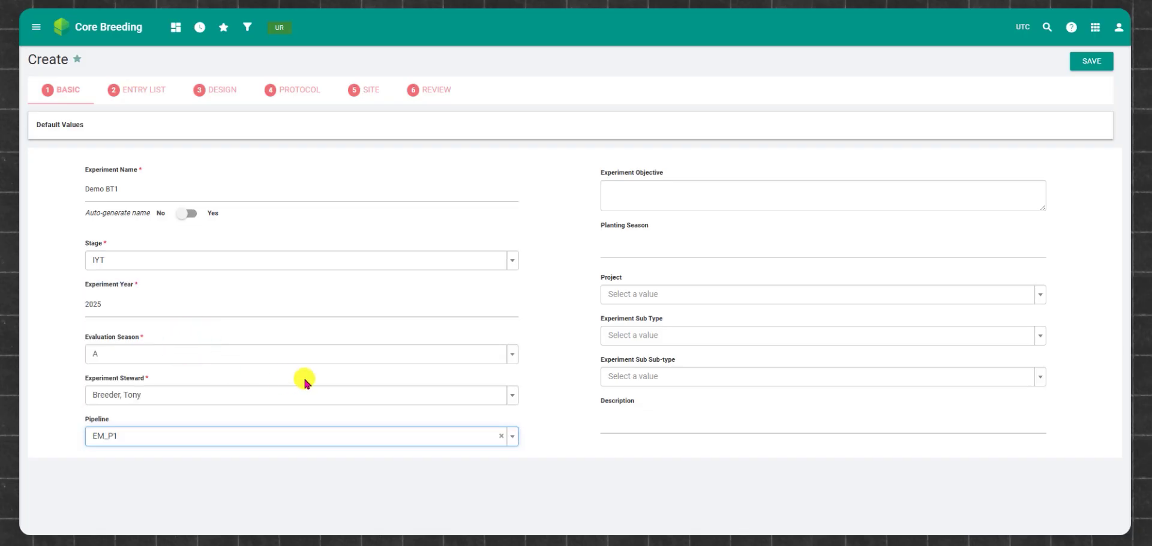
- Enter "demo" as both the experiment objective and the planting season
left_click(659, 202)
type("demo")
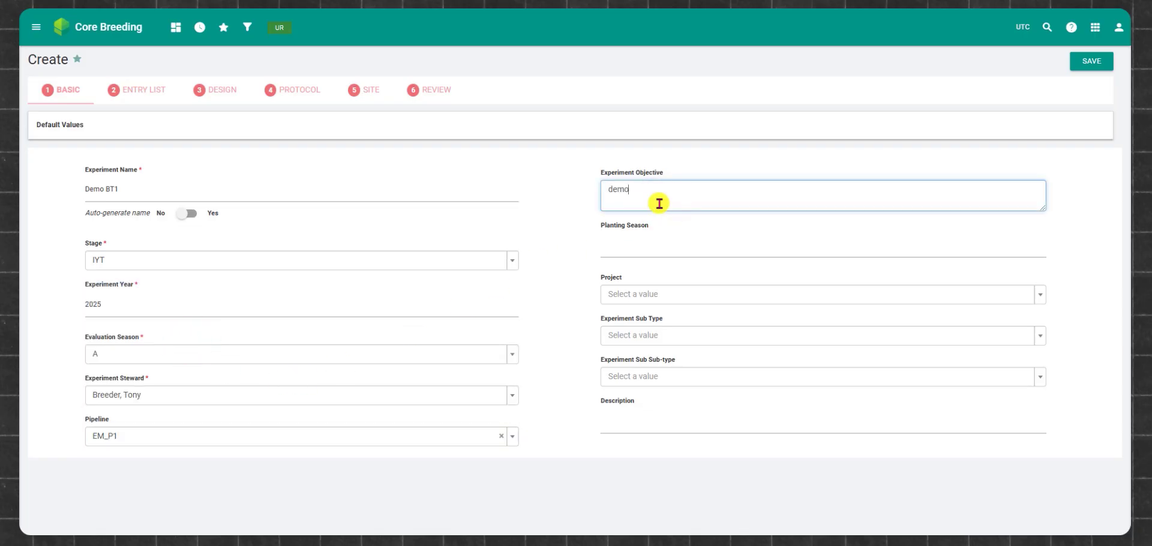
left_click(655, 242)
type("demo")
- Set the project to M-EM, the experiment sub type to Yield Trial and the sub sub-type to First Year
left_click(653, 294)
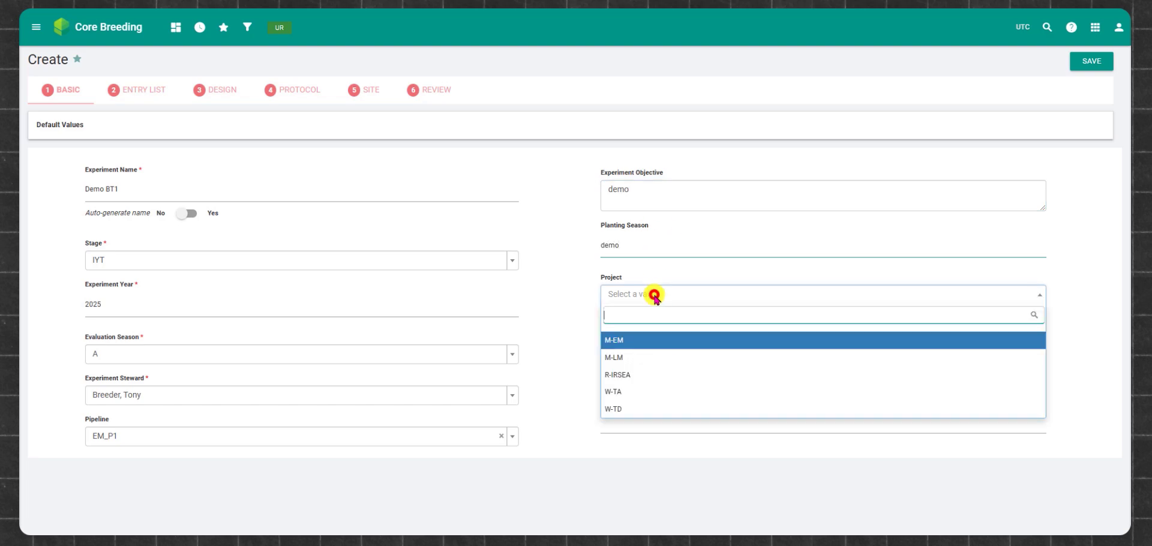
left_click(656, 341)
left_click(652, 334)
left_click(687, 378)
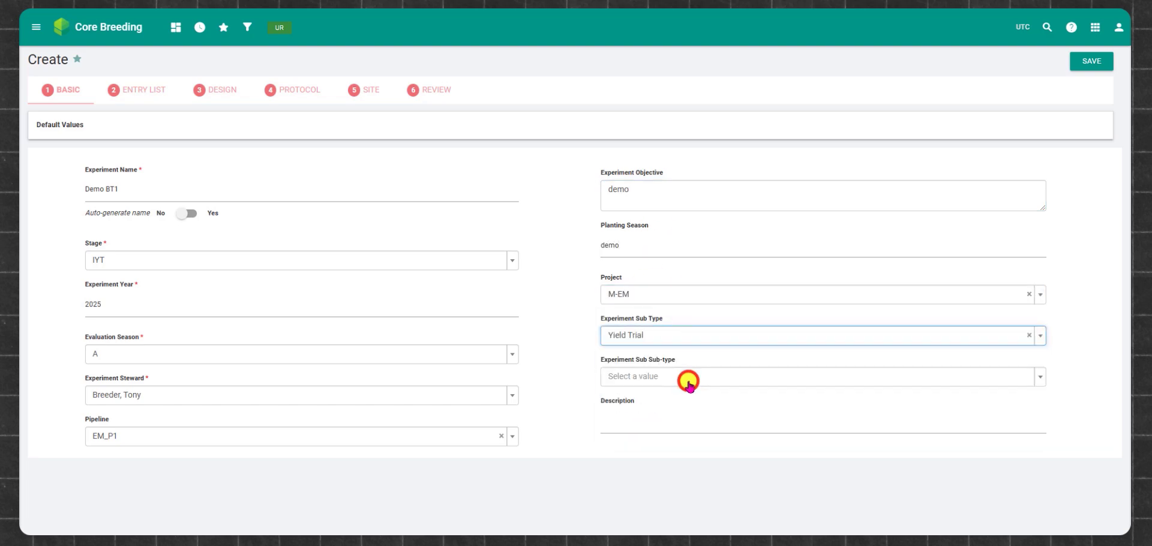
left_click(689, 381)
left_click(689, 422)
left_click(576, 380)
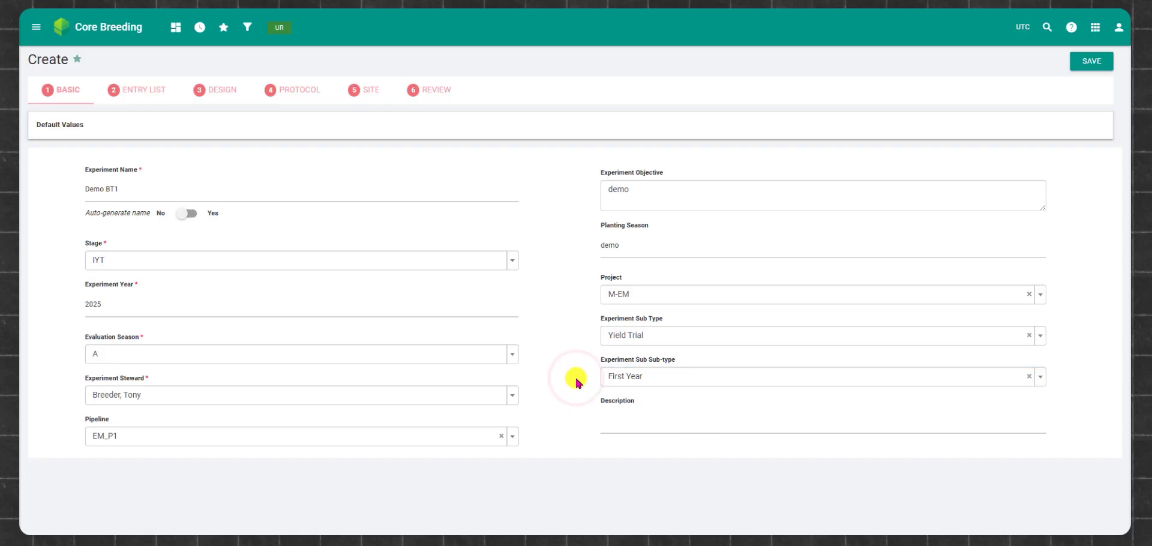
- Enter "demo" as the description and save the experiment's basic information
left_click(636, 420)
type("demo")
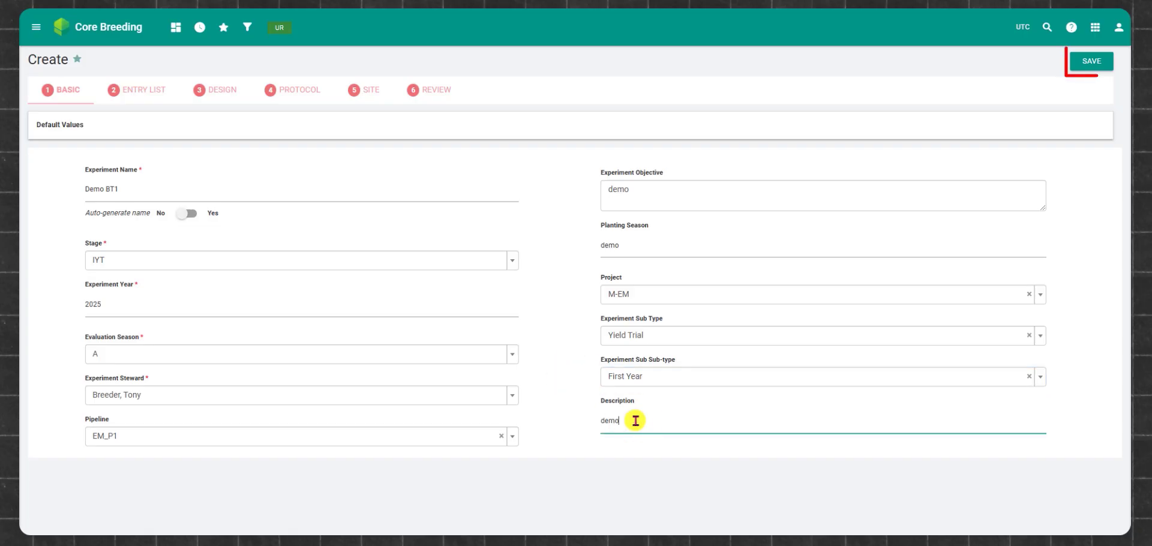
left_click(1090, 62)
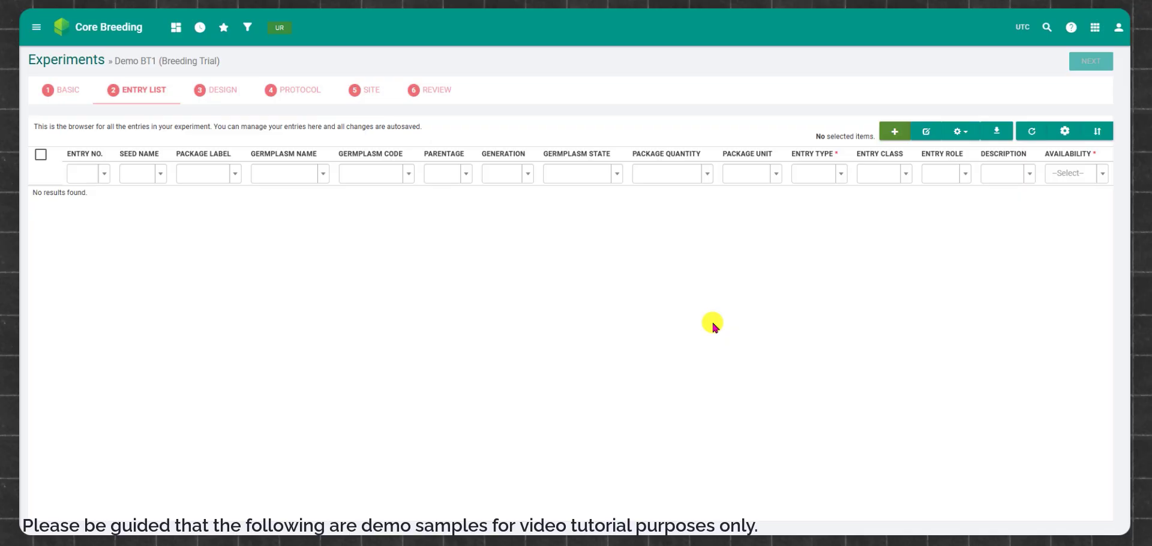
- Look through the sources for adding entries and add those from the saved list SAVED_LIST_GERMPLASM_DEMO to the experiment
left_click(893, 133)
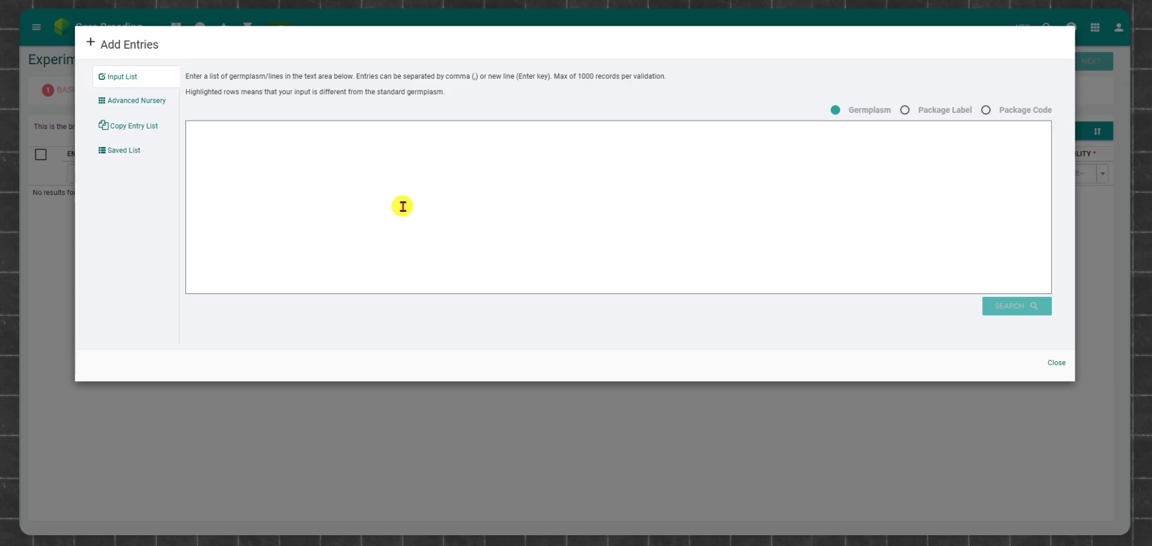
left_click(173, 133)
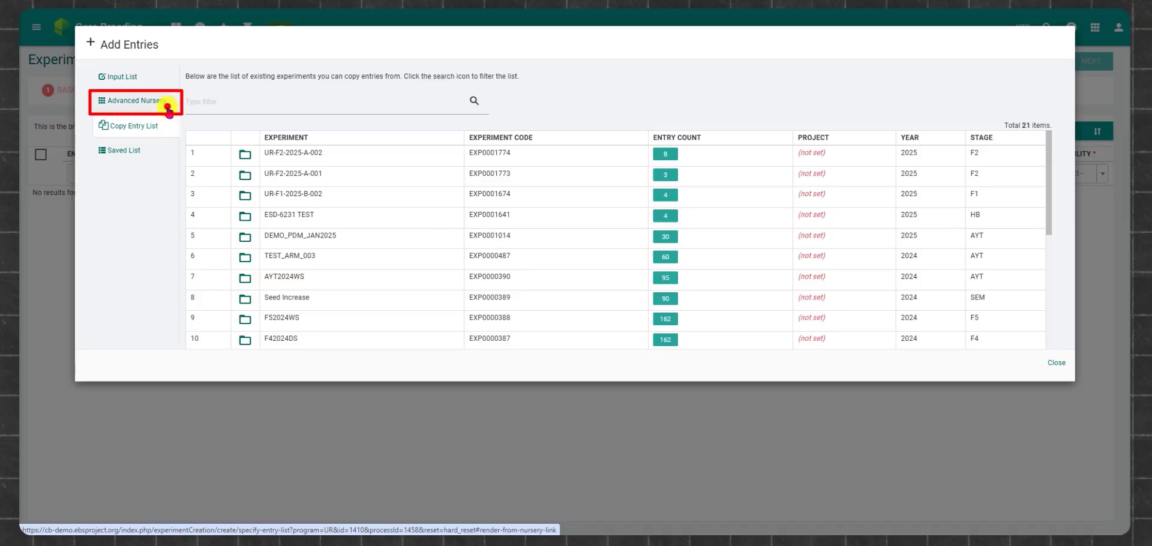
left_click(169, 108)
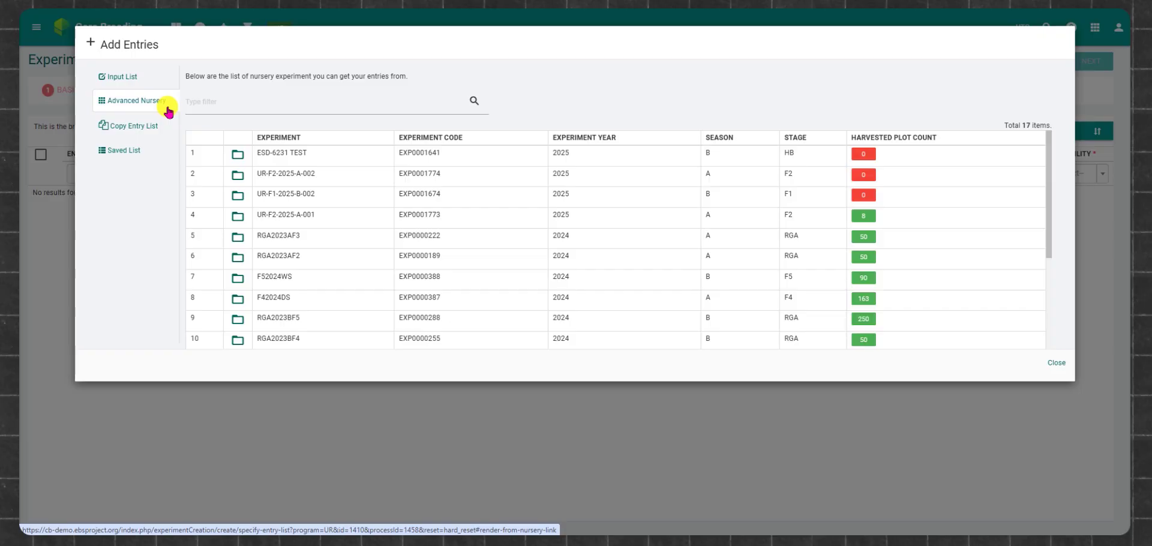
left_click(159, 155)
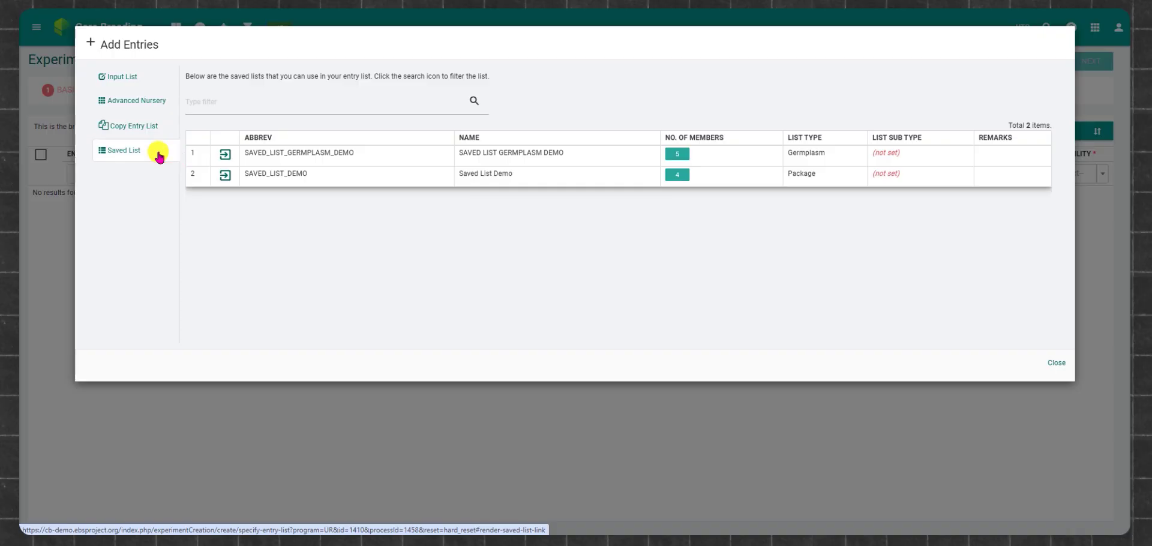
left_click(226, 156)
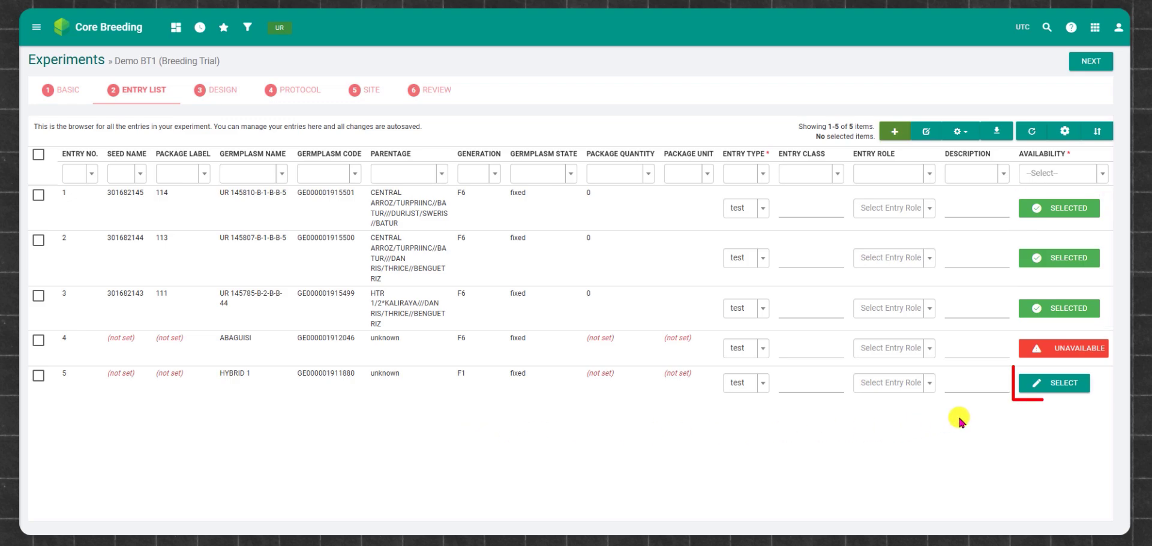
- Assign the package labelled 2 with seed name 301683558 to entry 5, HYBRID 1, and save it
left_click(1054, 381)
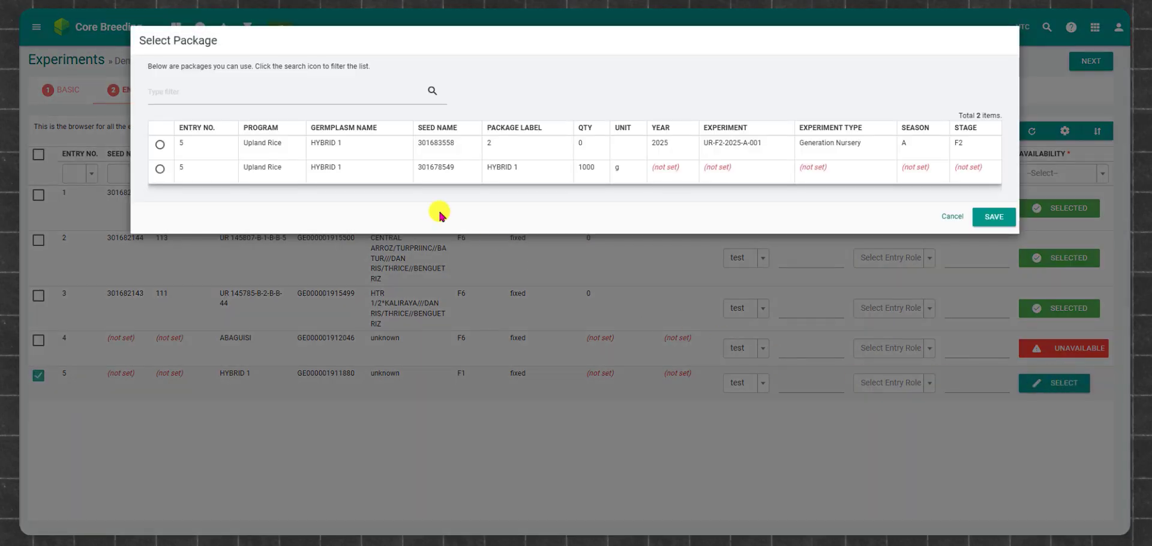
left_click(159, 146)
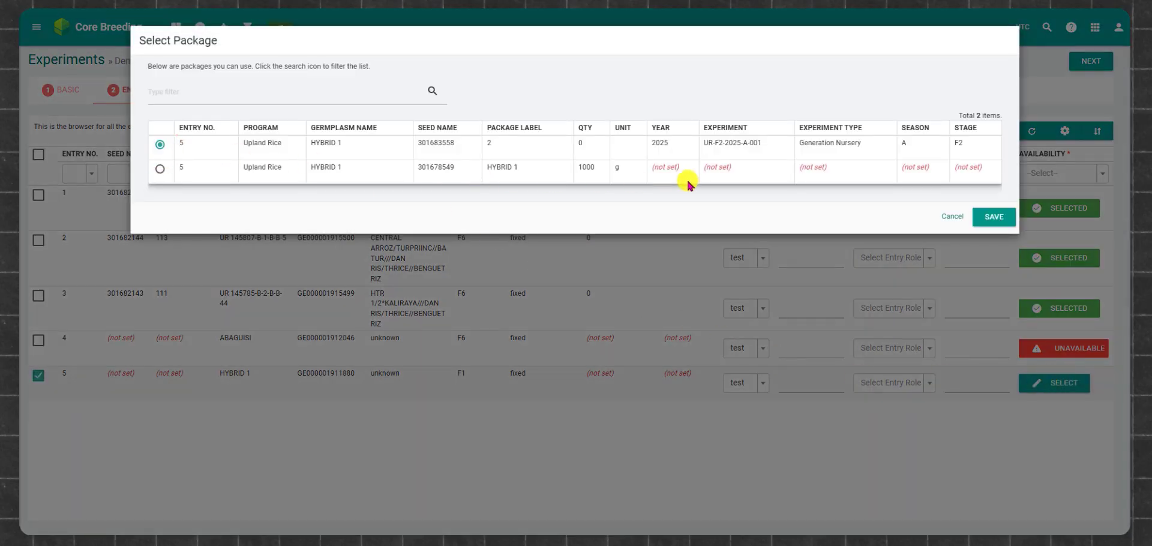
left_click(988, 220)
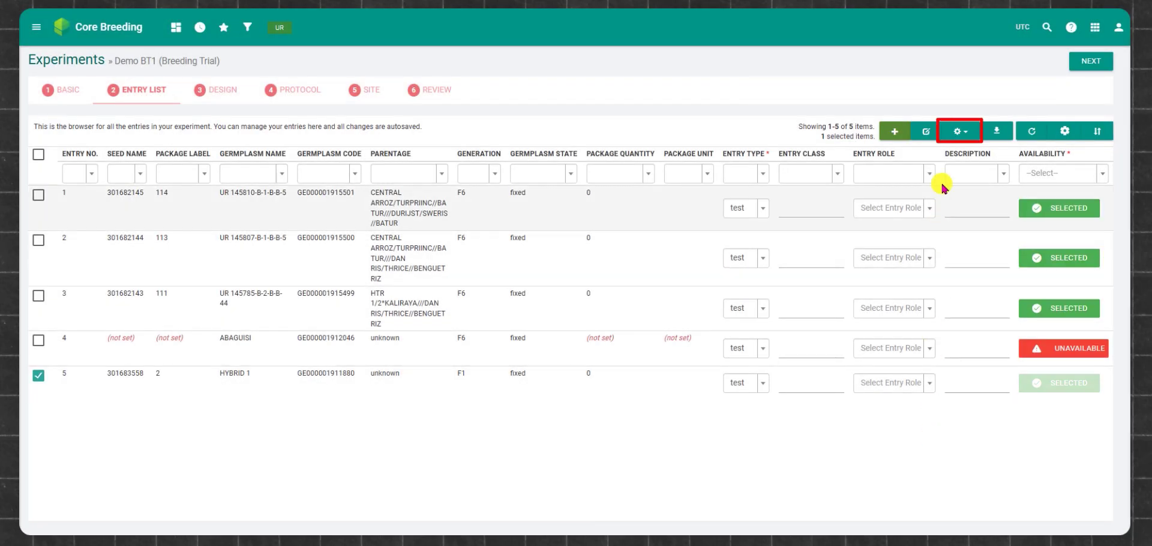
- View the package source filters for selecting packages of the selected entry, and close them without searching
left_click(957, 131)
mouse_move(960, 180)
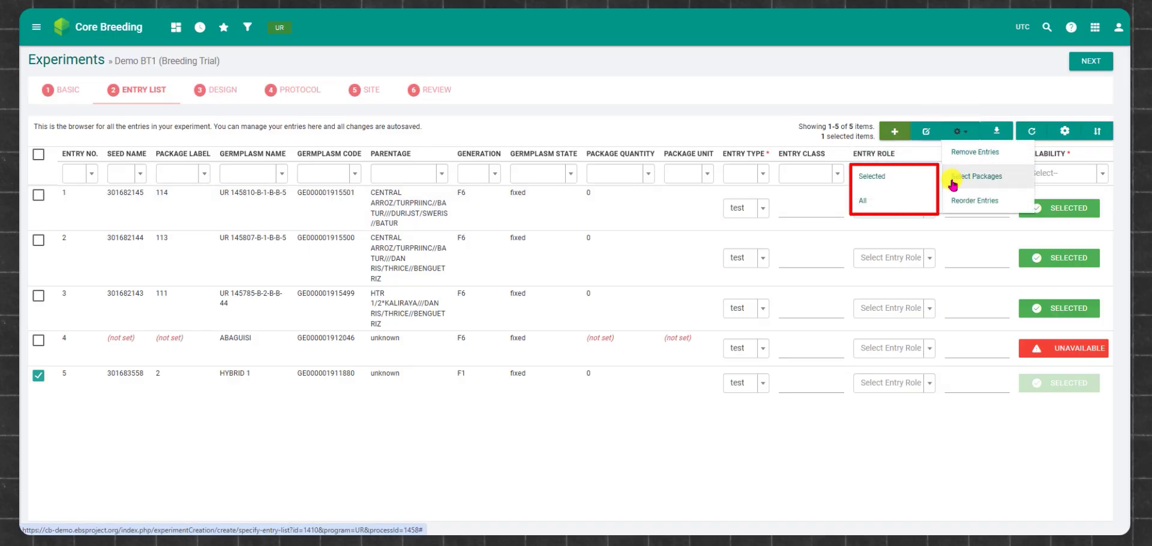
left_click(918, 177)
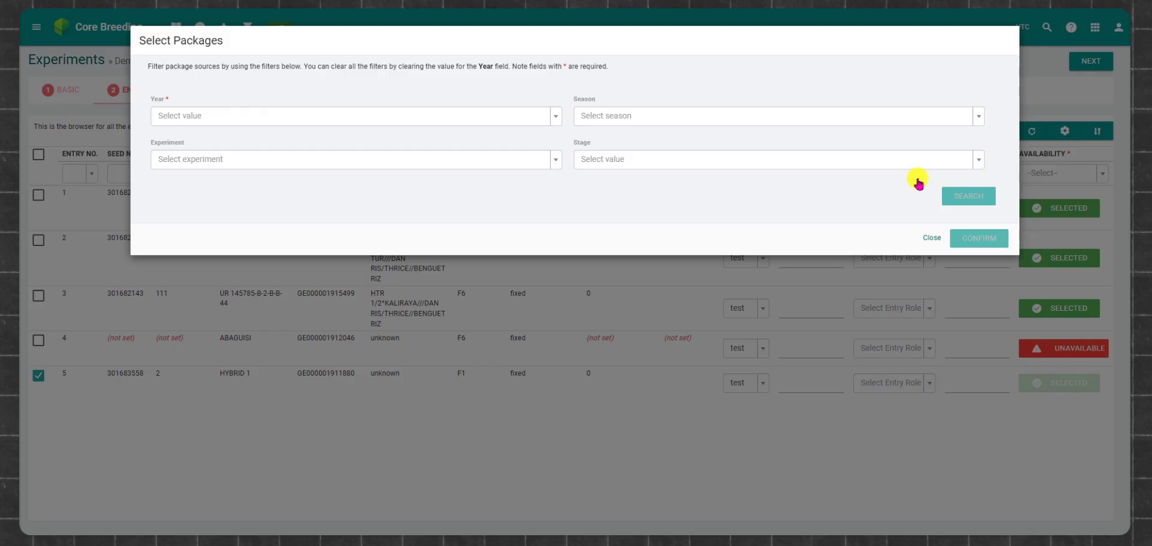
left_click(930, 239)
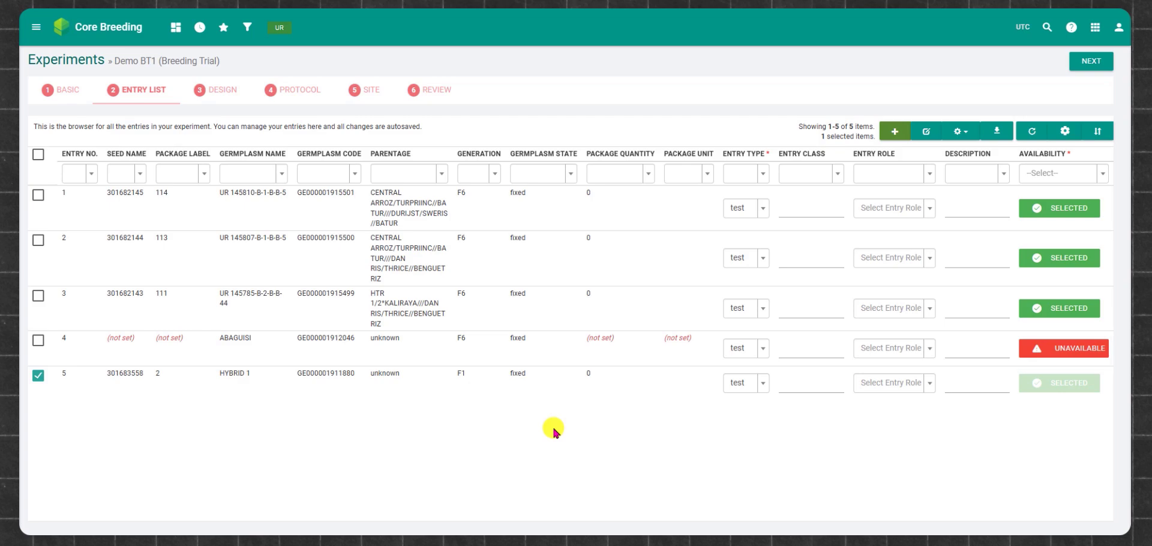
- Remove entry 4, ABAGUISI, from the experiment's entry list instead of HYBRID 1
left_click(38, 376)
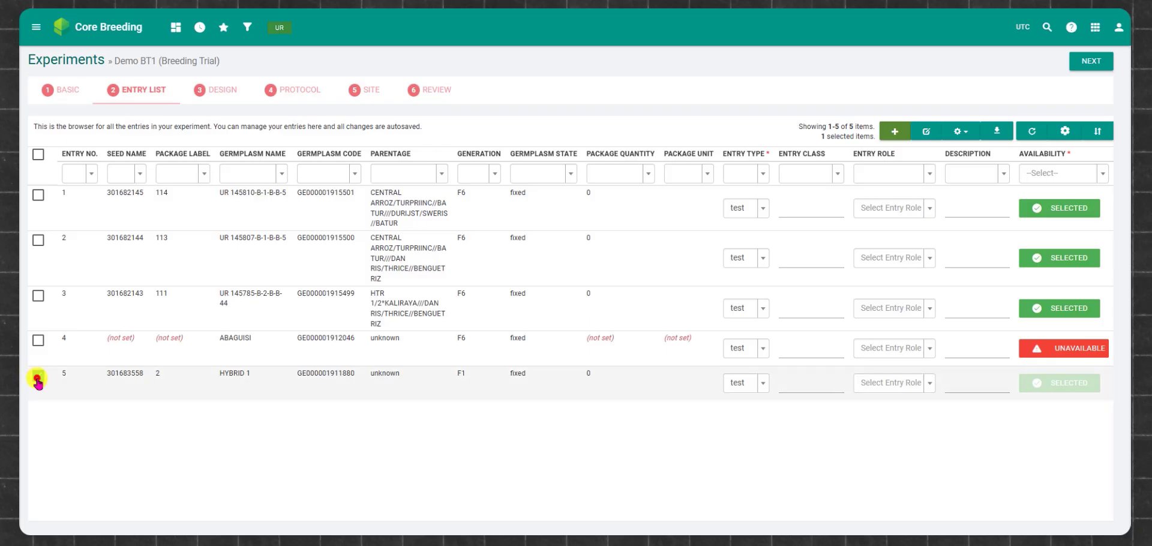
left_click(37, 340)
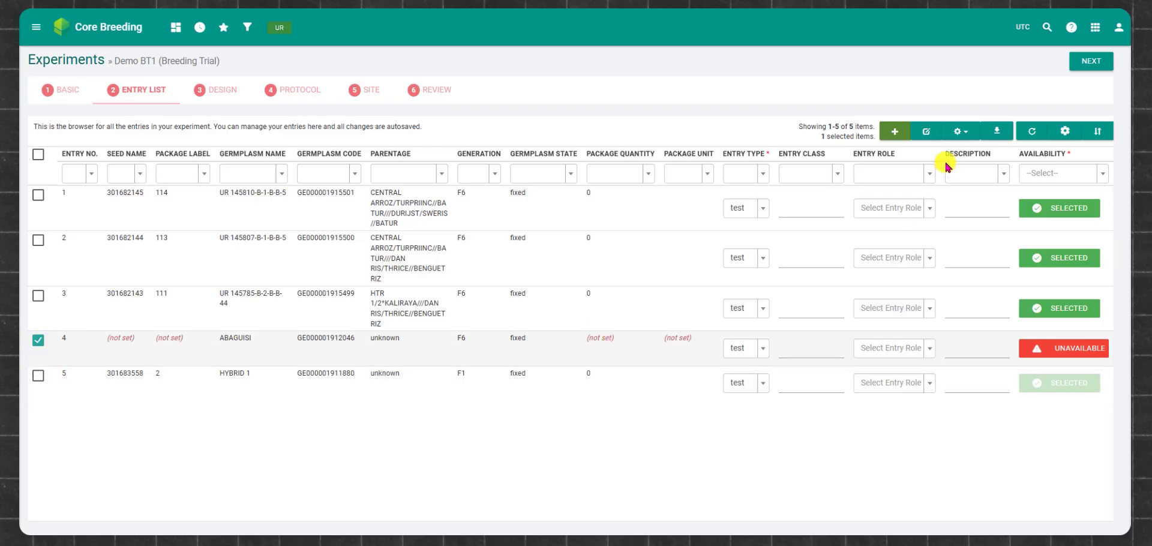
left_click(959, 129)
mouse_move(965, 154)
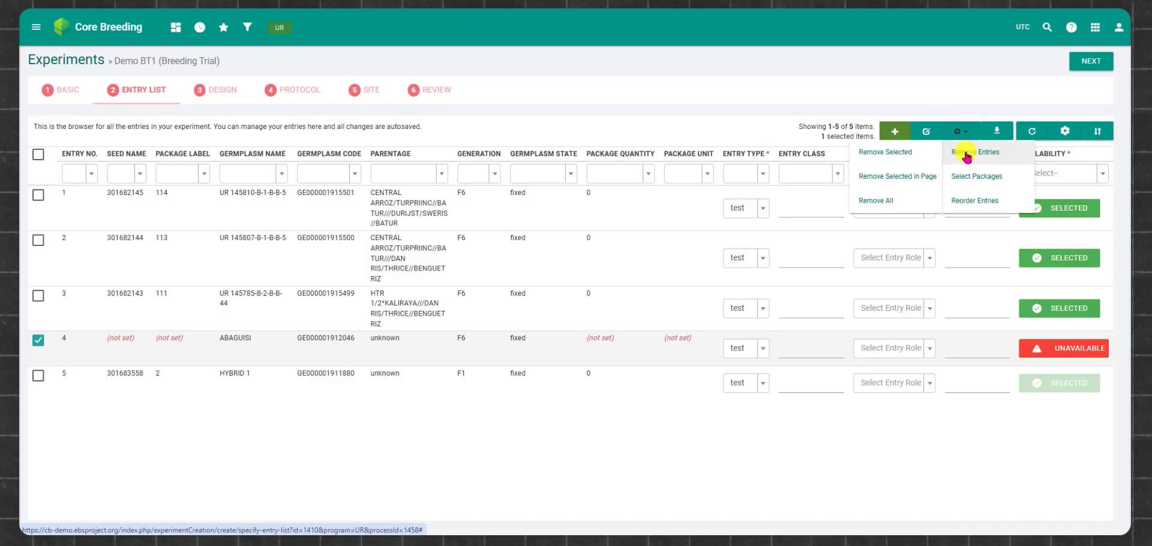
left_click(925, 154)
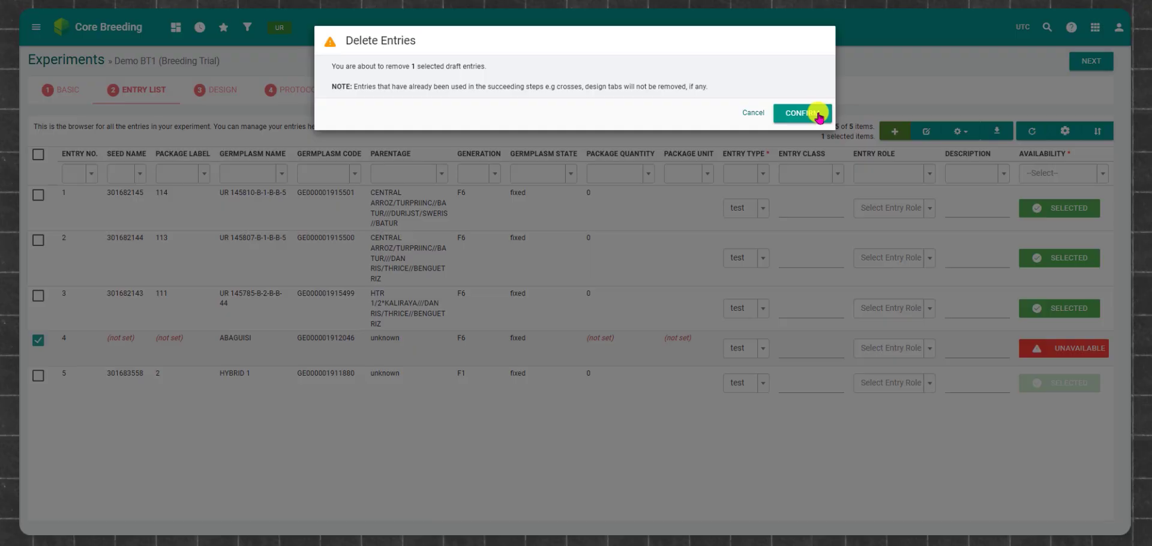
left_click(819, 114)
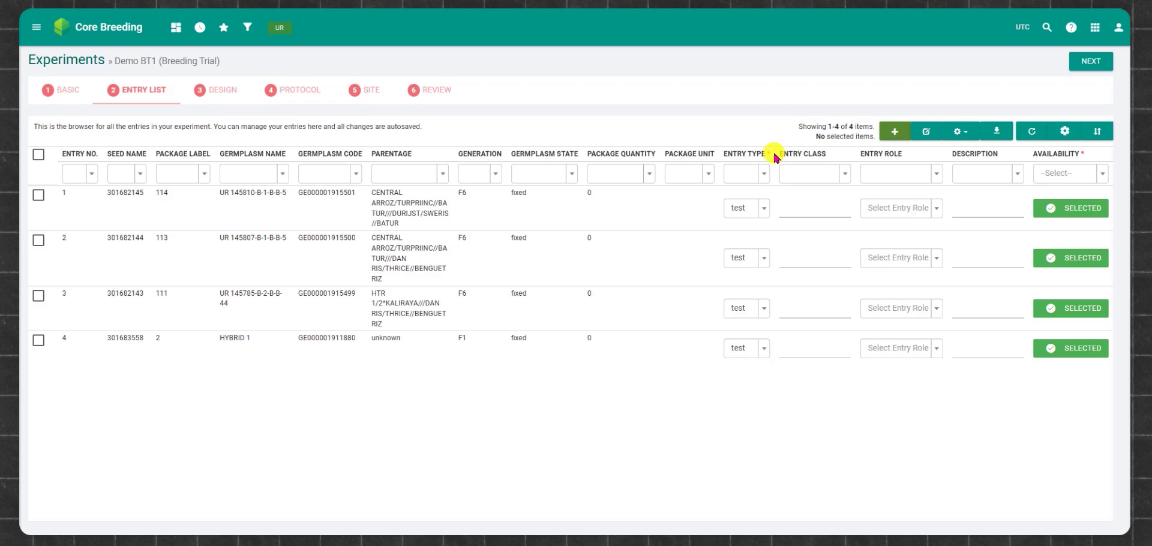
- Set the entry type of entries 4 (HYBRID 1) and 3 (UR 145785-B-2-B-B-44) to check
left_click(764, 349)
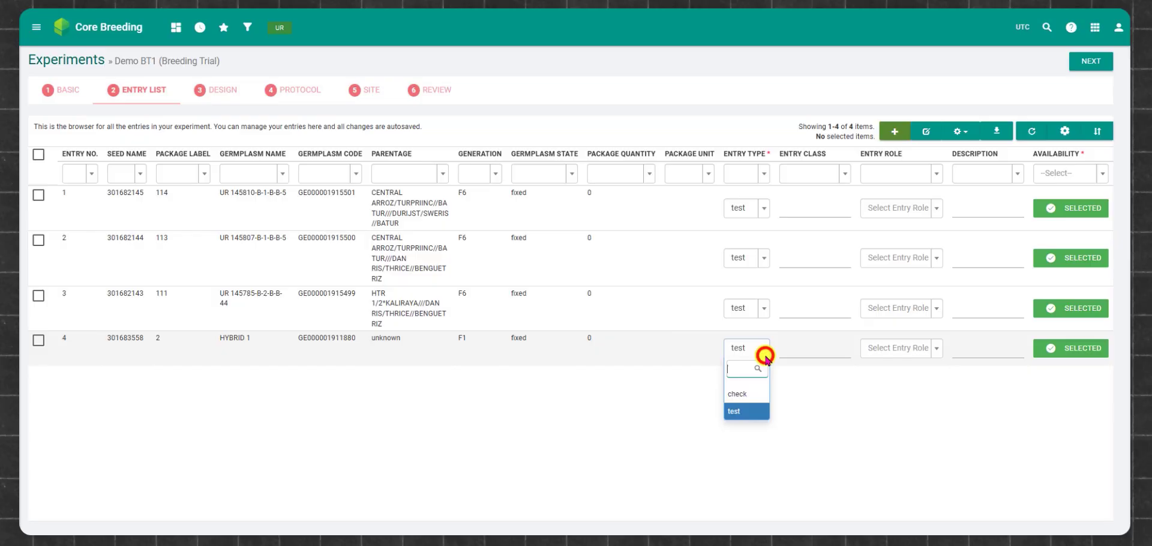
left_click(757, 392)
left_click(762, 308)
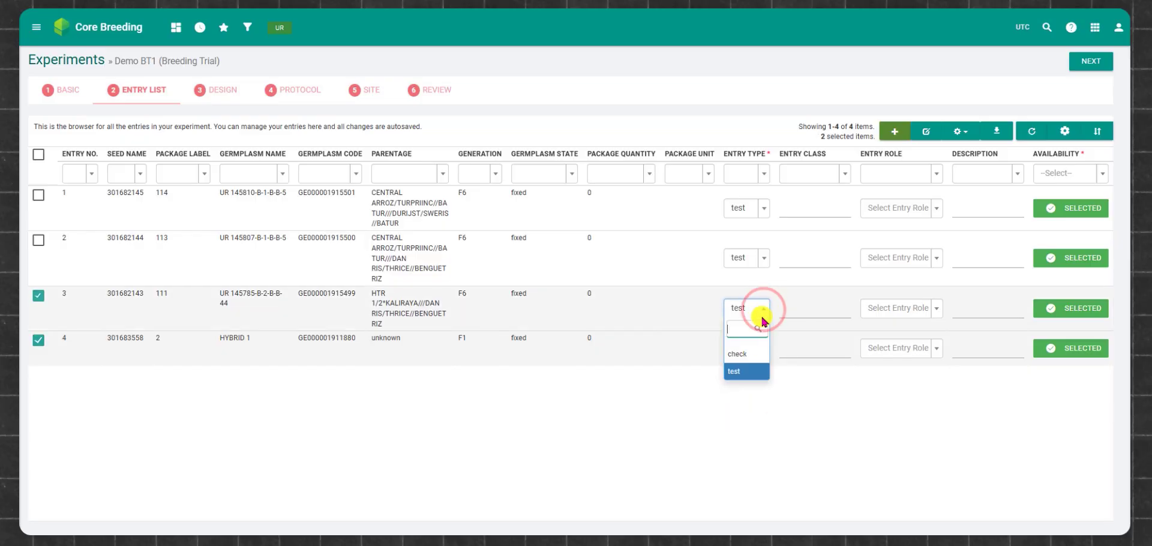
left_click(754, 353)
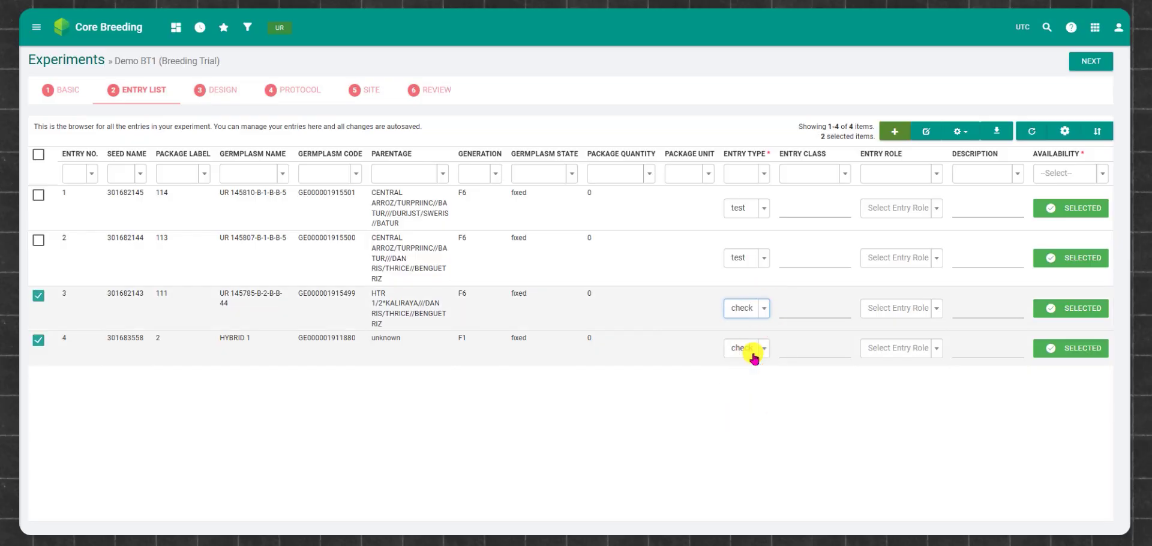
- Bulk update the Entry Role of selected entries 3 and 4 to performance check
left_click(938, 309)
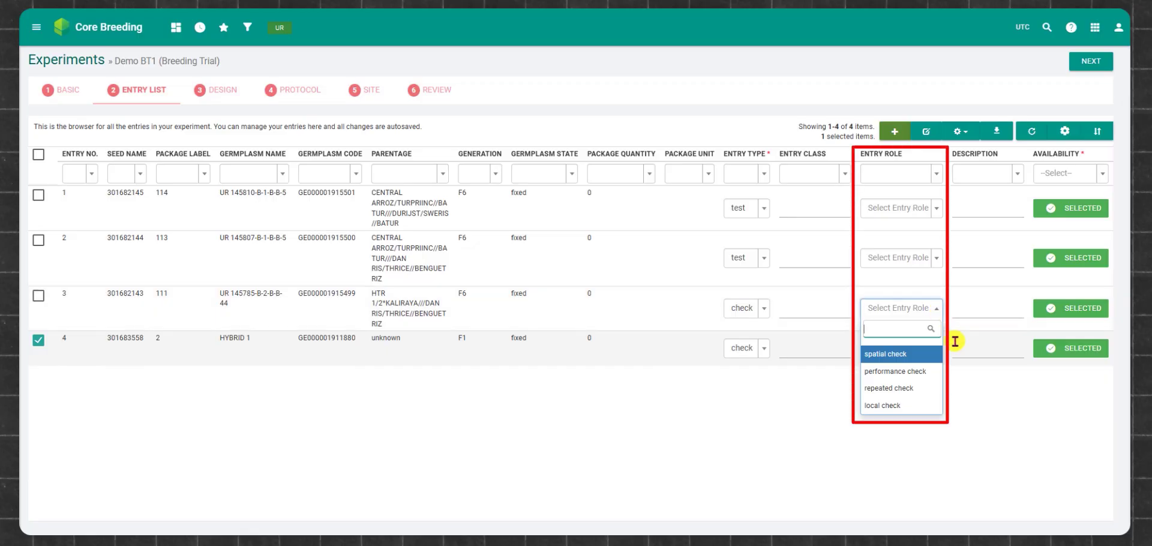
left_click(959, 380)
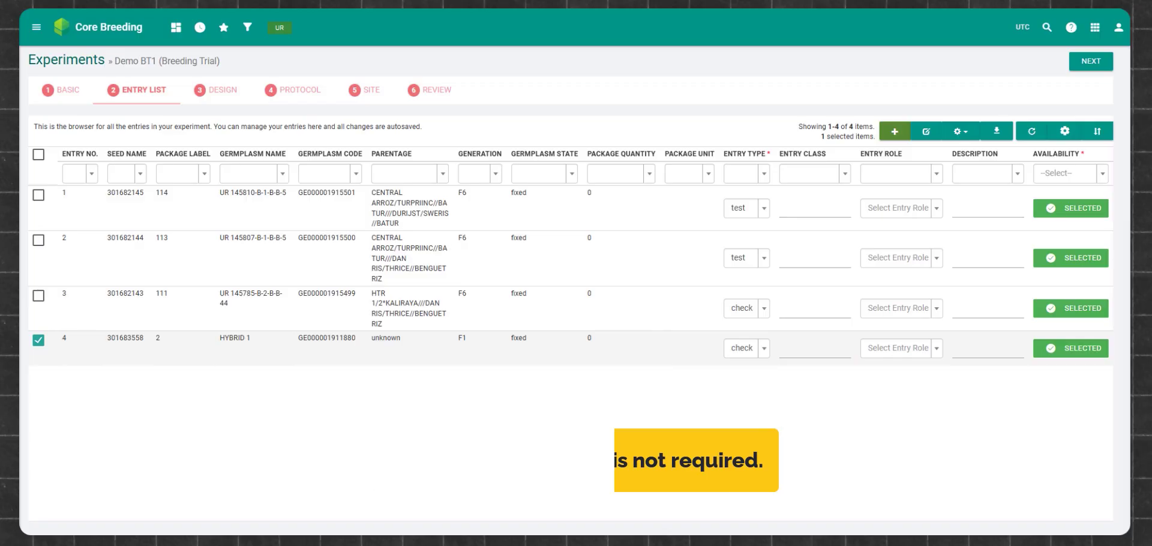
left_click(39, 296)
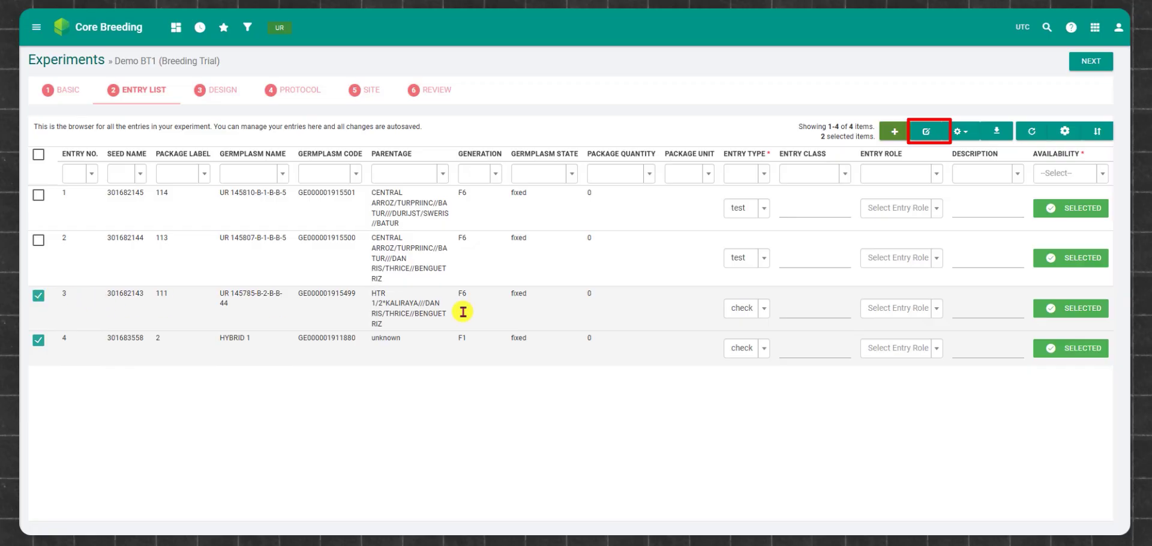
left_click(929, 131)
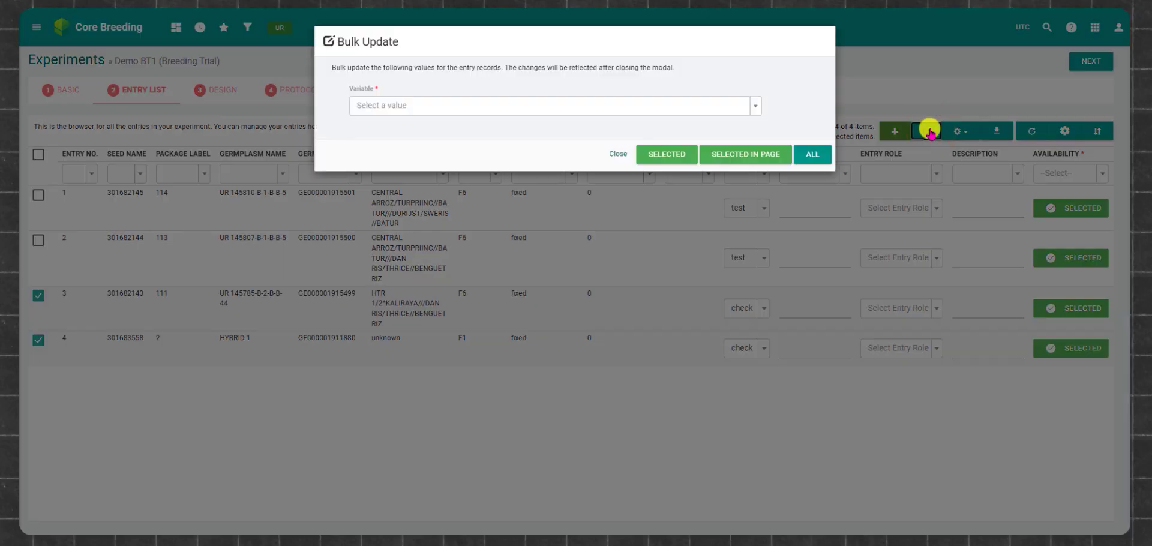
left_click(599, 107)
left_click(411, 187)
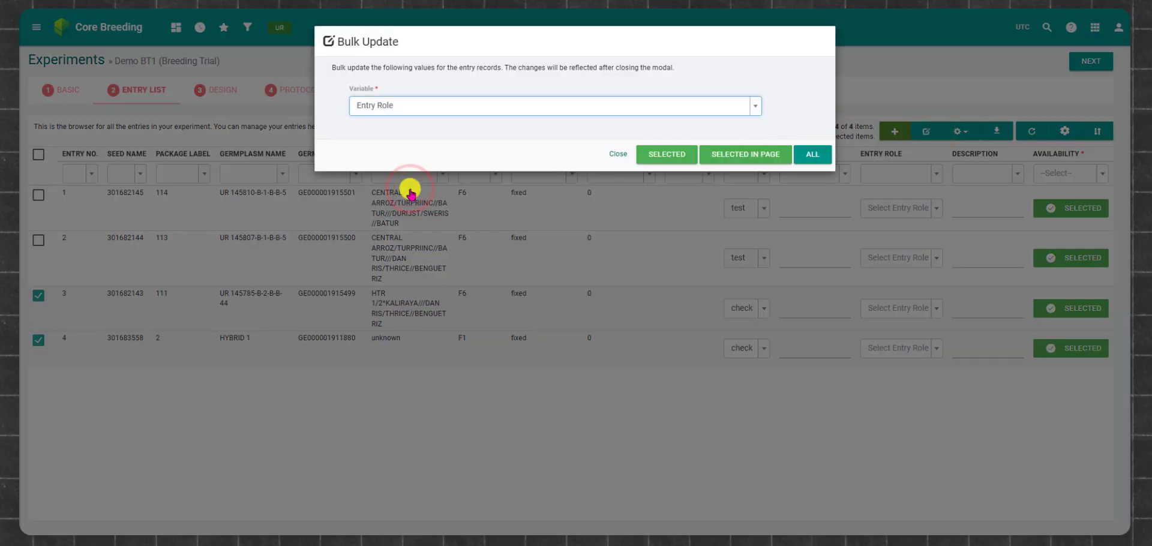
left_click(410, 155)
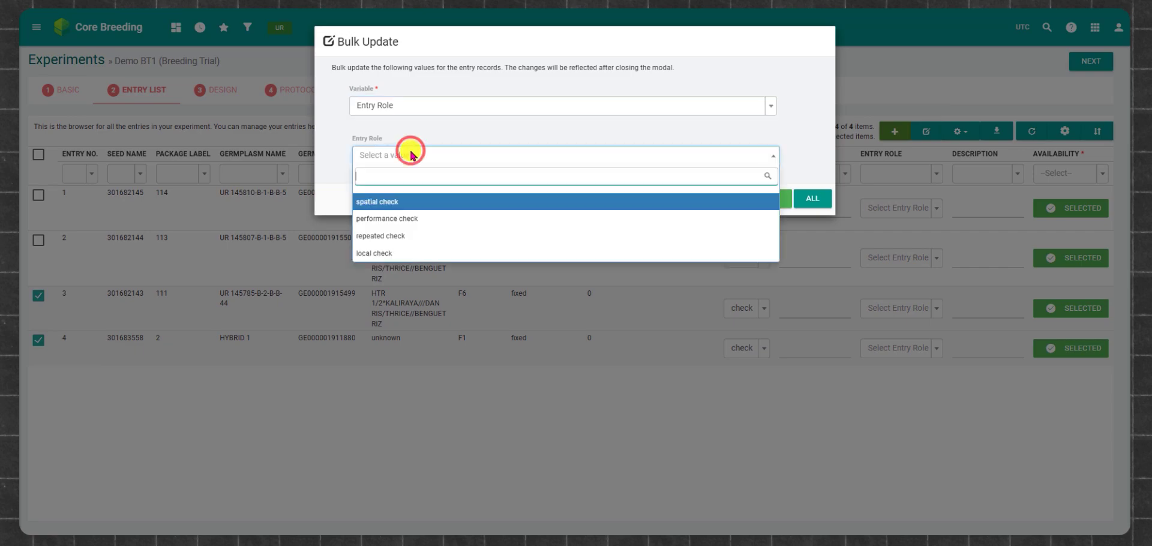
left_click(425, 219)
left_click(658, 205)
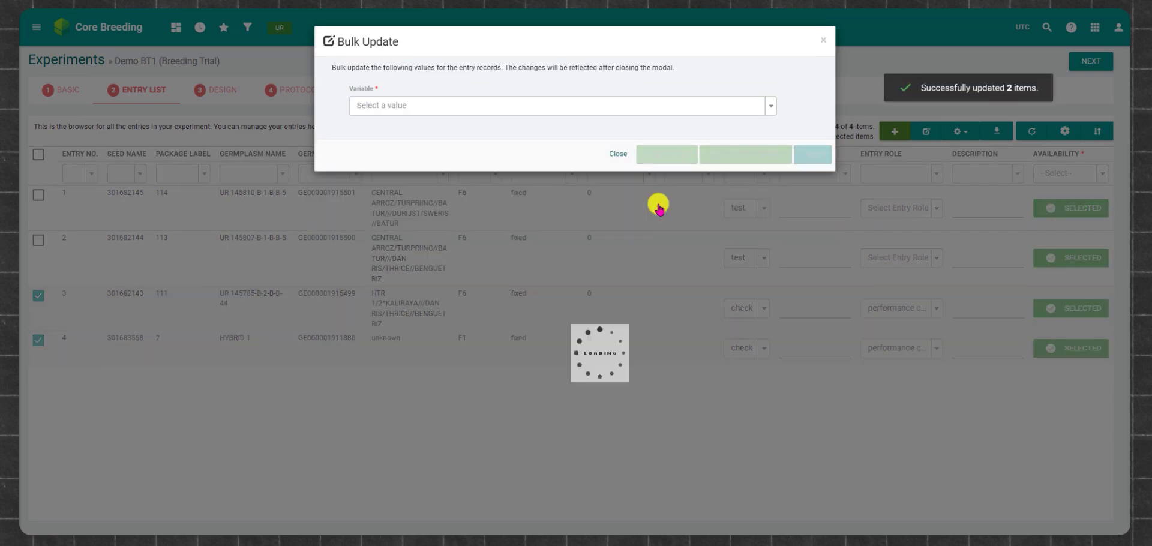
left_click(618, 150)
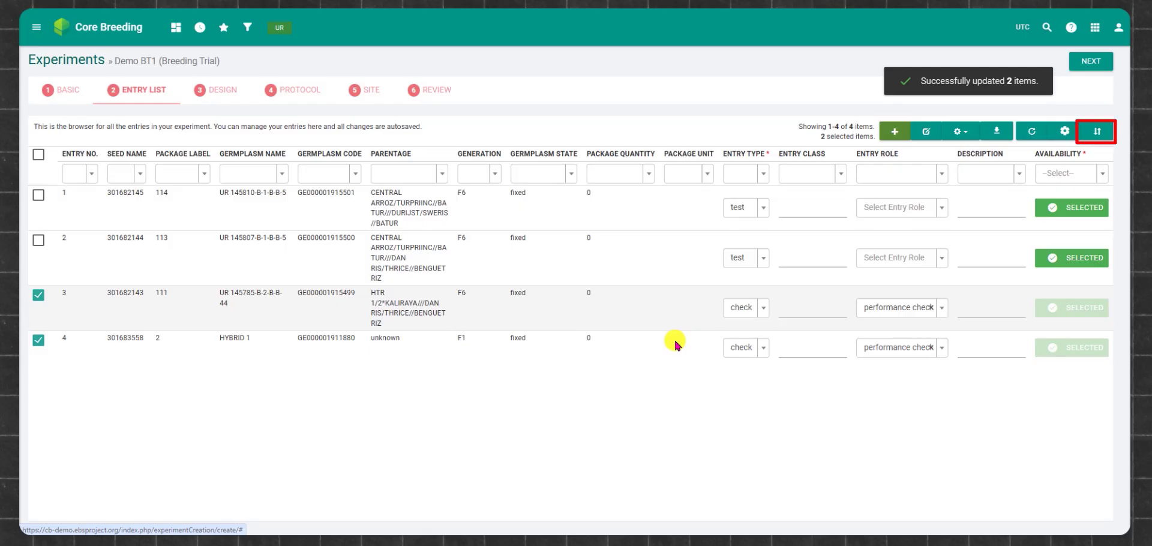
left_click(1105, 132)
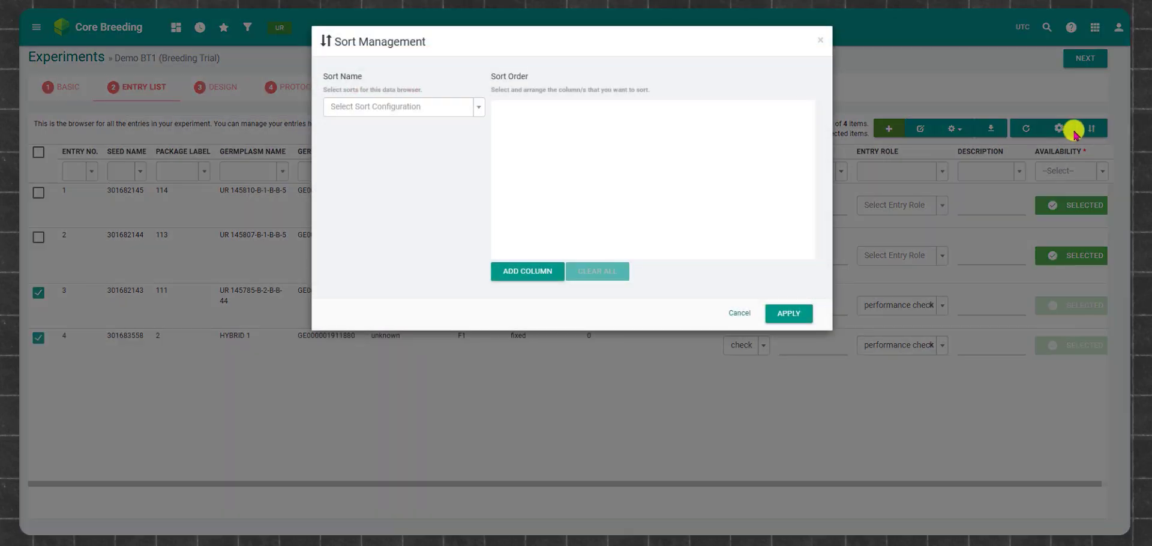
left_click(535, 274)
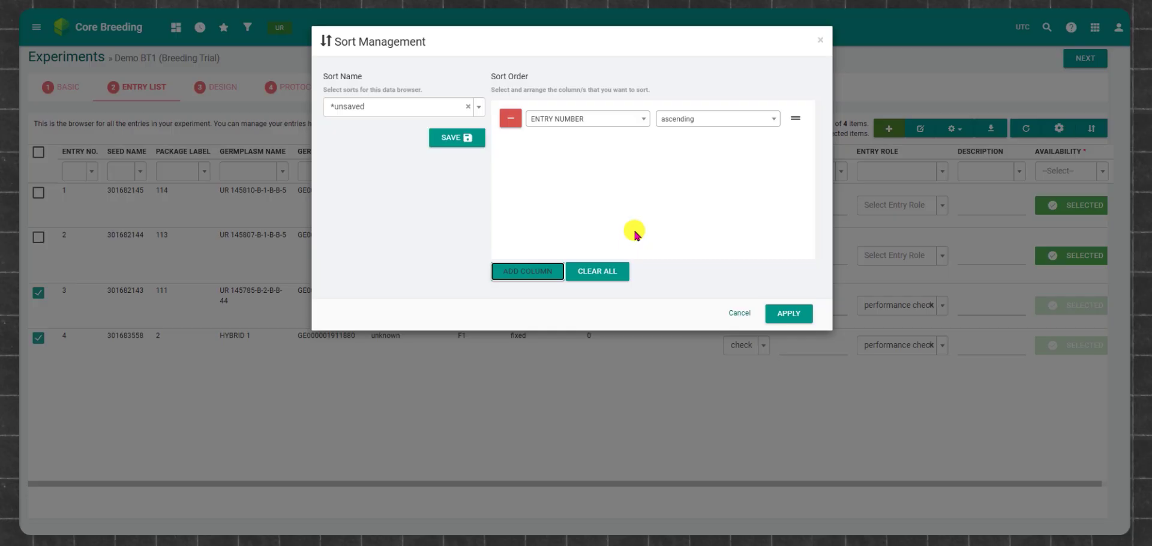
left_click(738, 314)
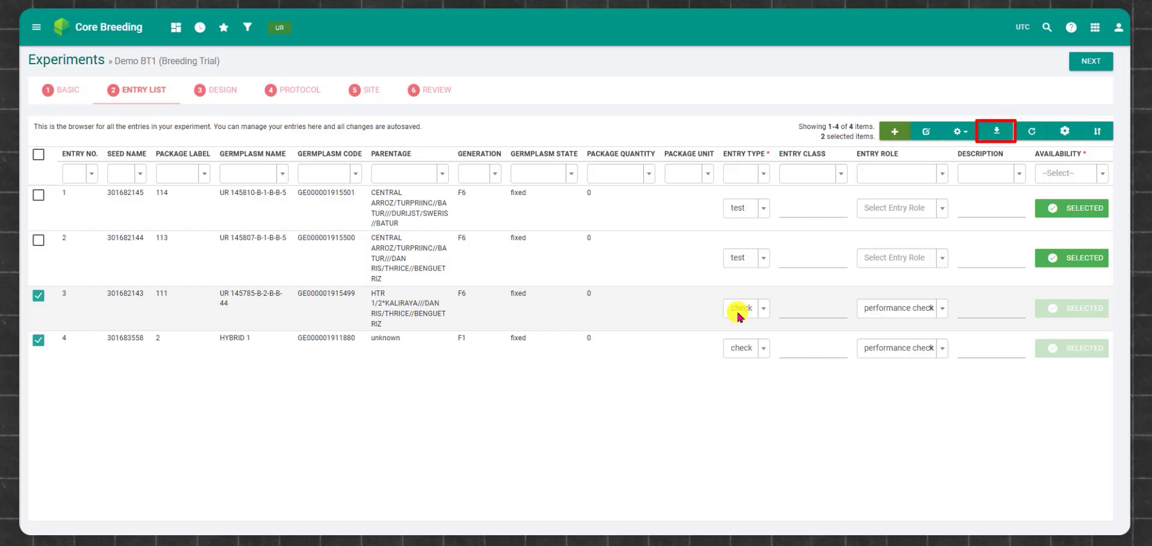
- Download the experiment's entry list
left_click(996, 133)
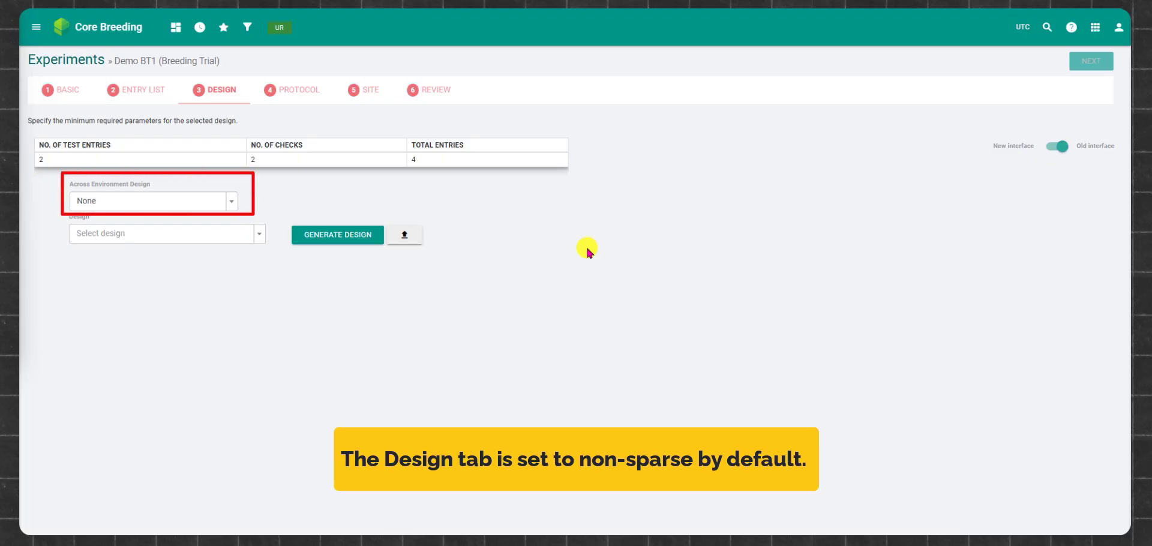
- Set the Across Environment Design to None and choose RCBD as the experiment's design
left_click(236, 202)
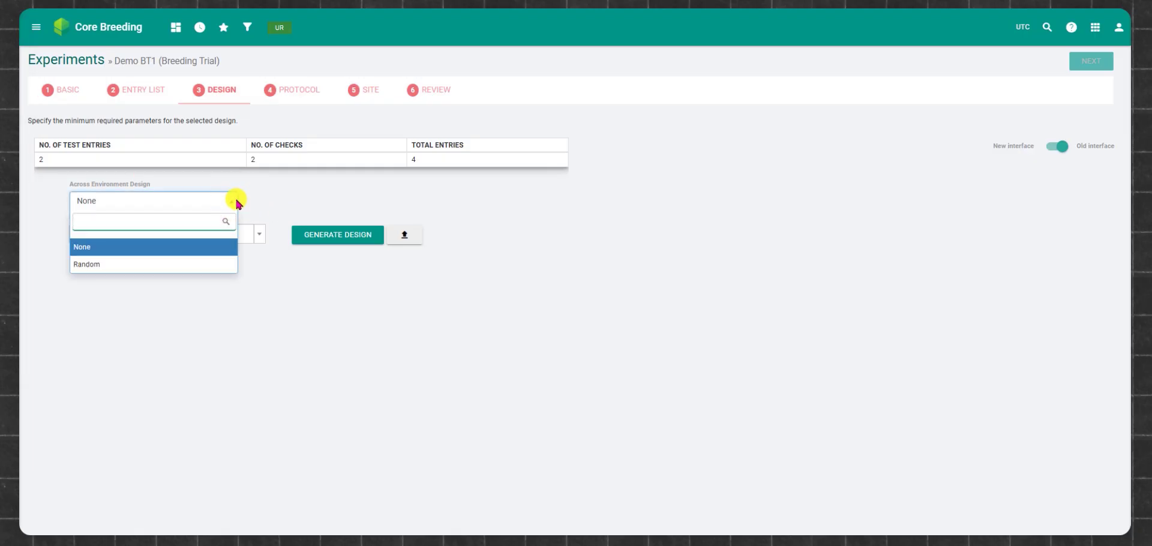
left_click(212, 249)
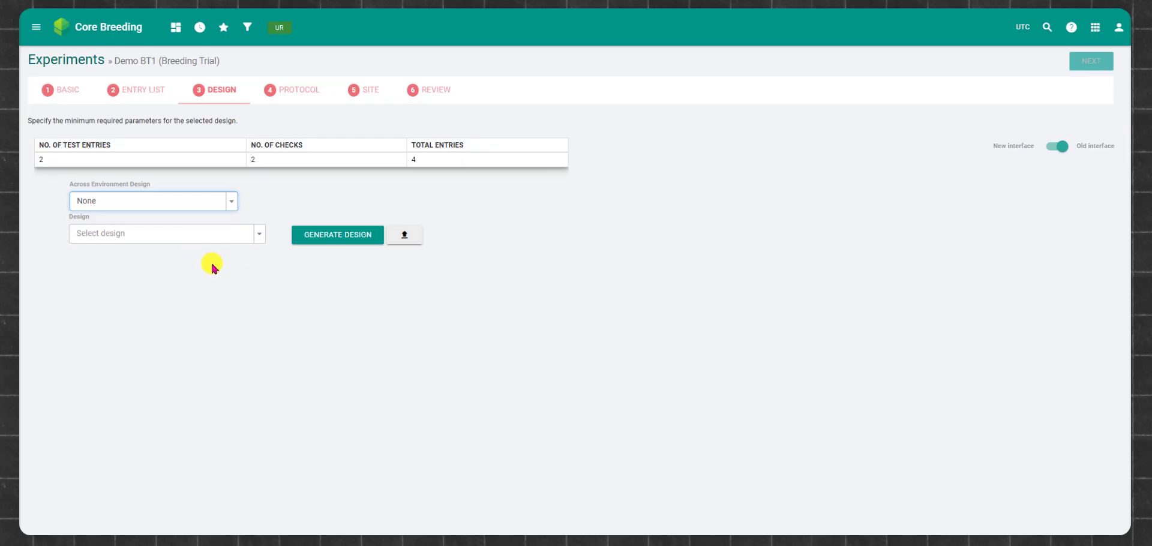
left_click(259, 234)
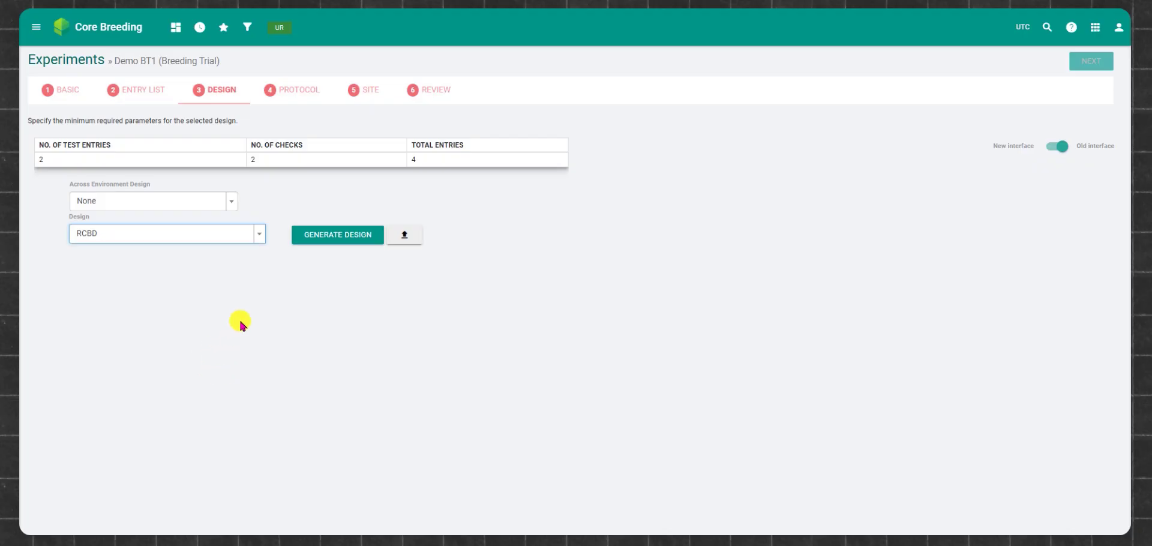
left_click(250, 312)
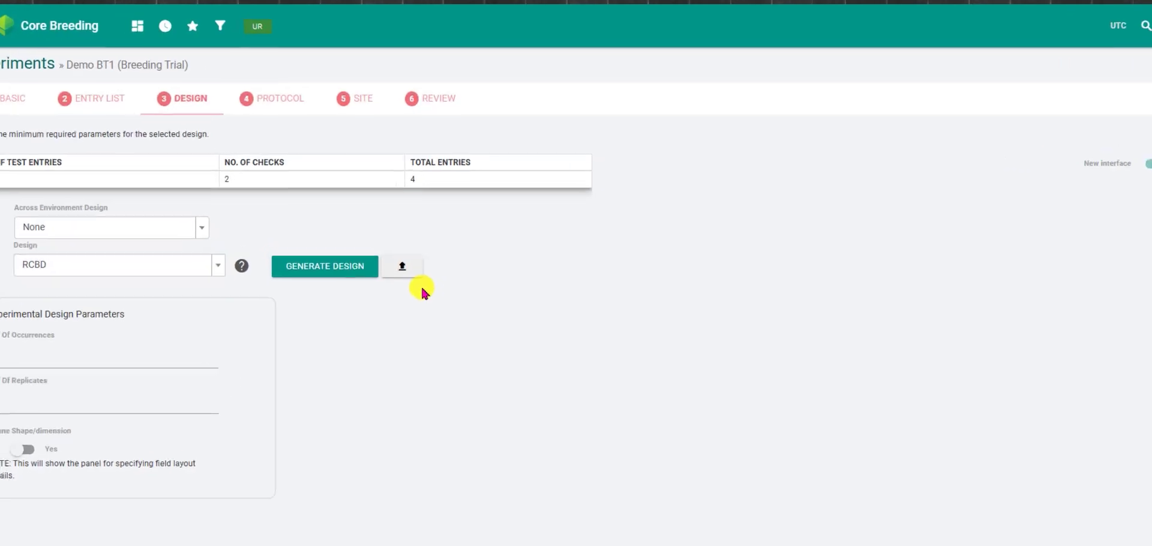
- View the options for uploading a design array and close them without uploading a file
left_click(420, 307)
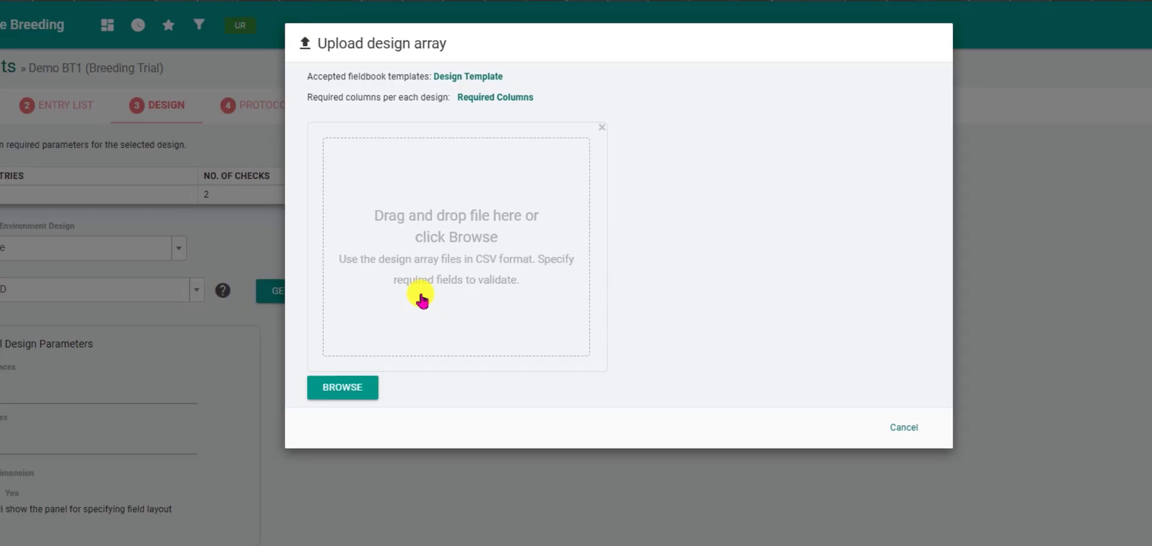
left_click(917, 437)
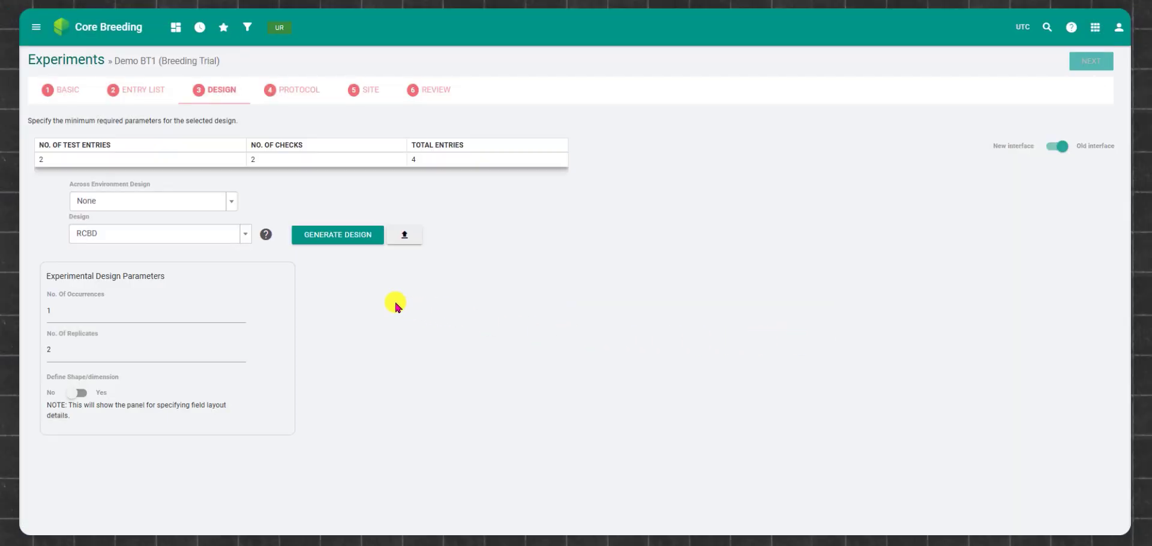
- Set the number of occurrences to 3 and enable defining the shape/dimension of the field layout
double_click(182, 311)
type("3")
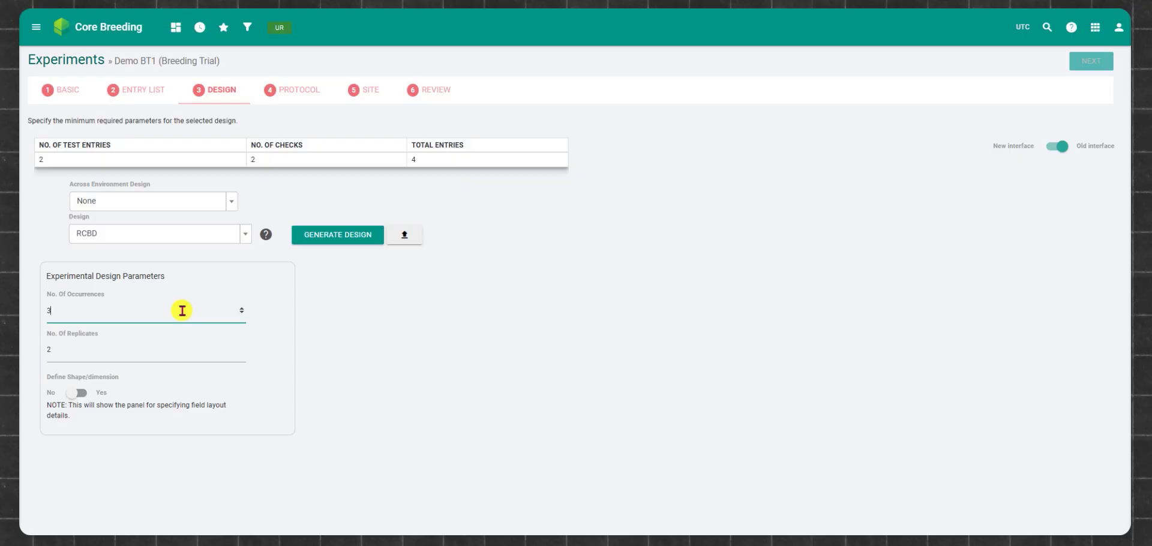
left_click(76, 393)
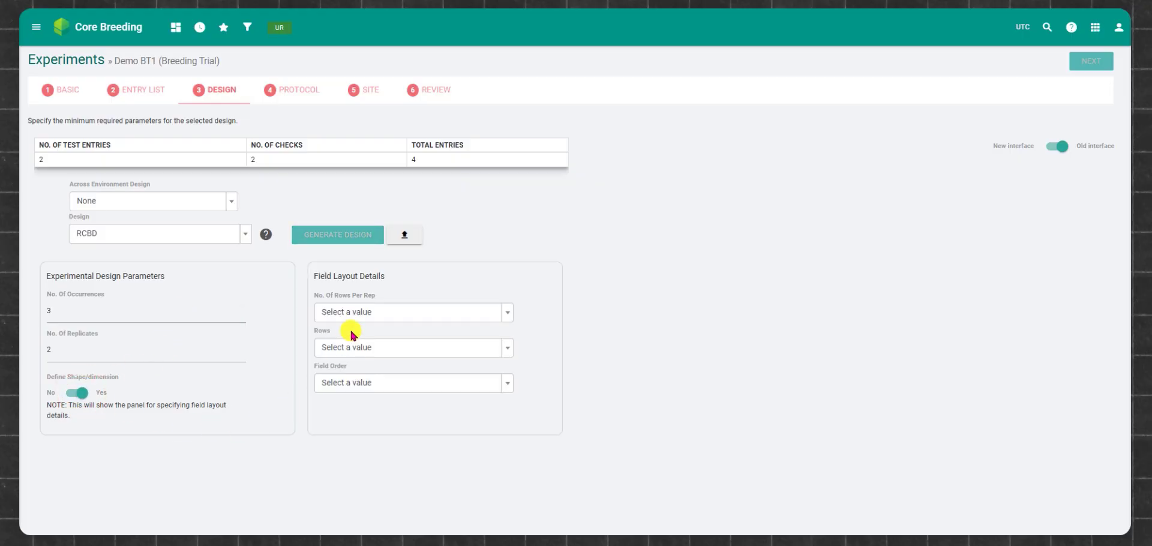
- Set the field layout to 2 rows per rep, 4 rows and Column Order, and generate the design
left_click(355, 312)
left_click(348, 376)
left_click(353, 348)
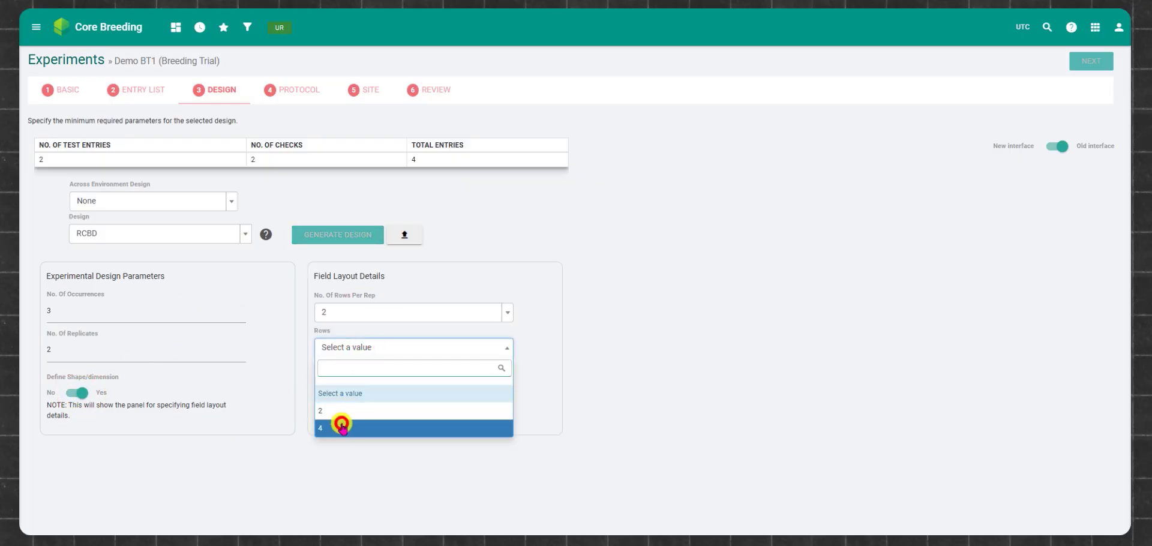
left_click(341, 427)
left_click(354, 384)
left_click(345, 442)
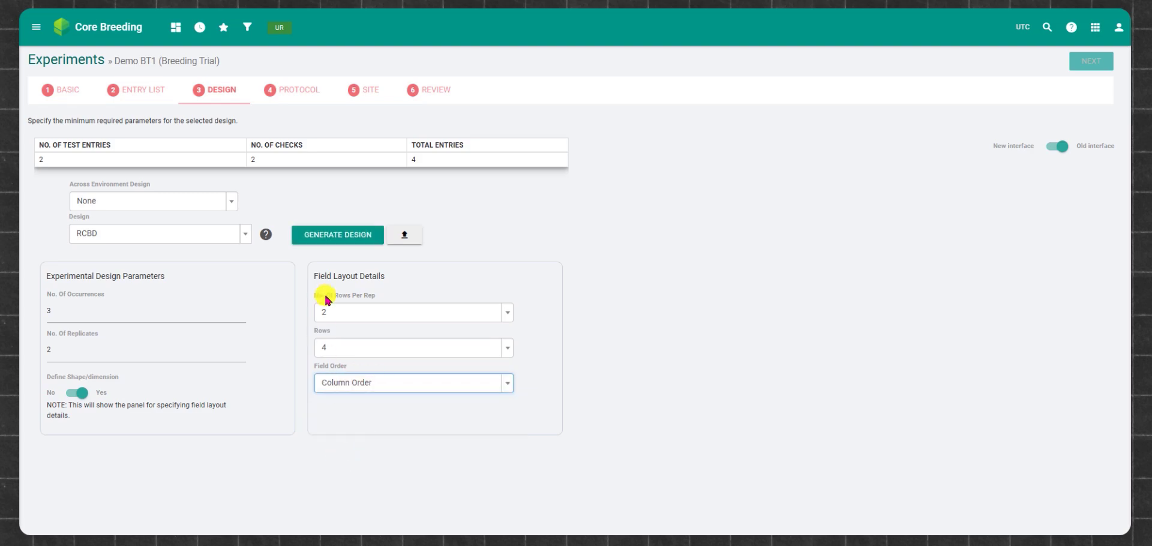
left_click(336, 234)
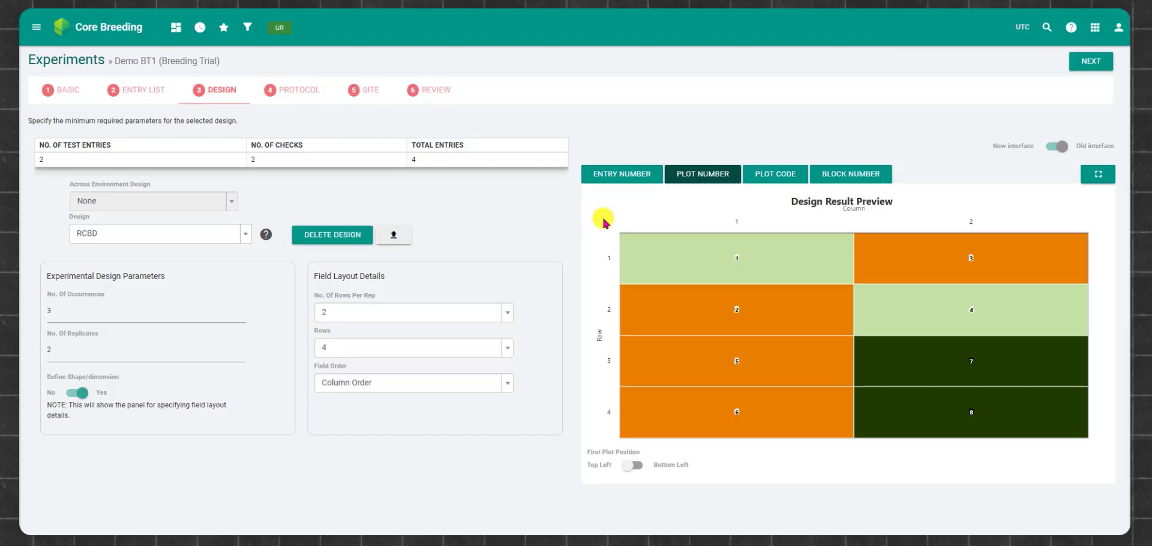
- Examine the design result preview by entry number, plot number, plot code and block number
left_click(613, 175)
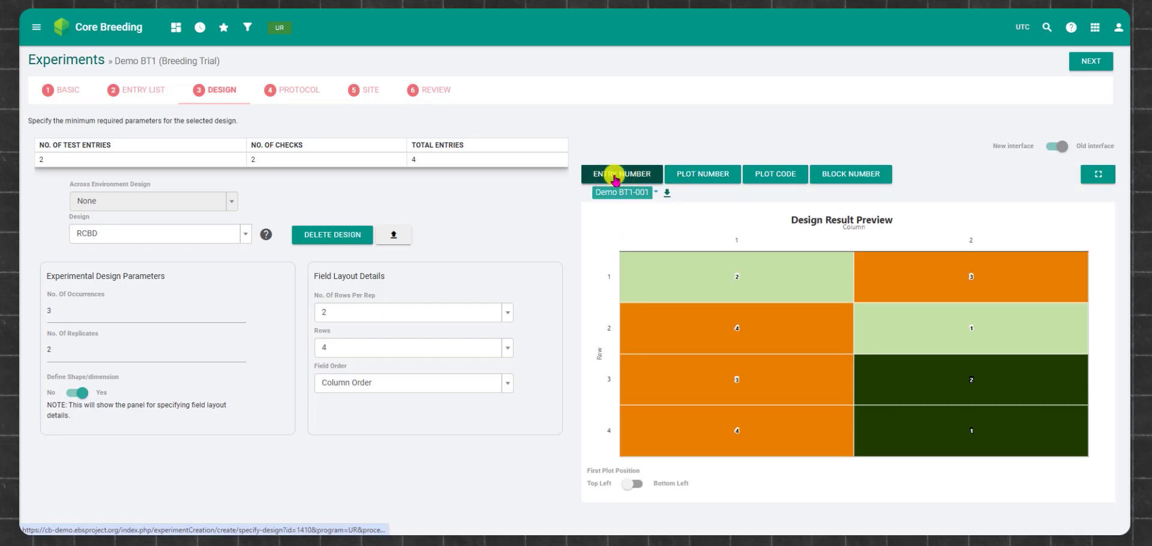
left_click(705, 176)
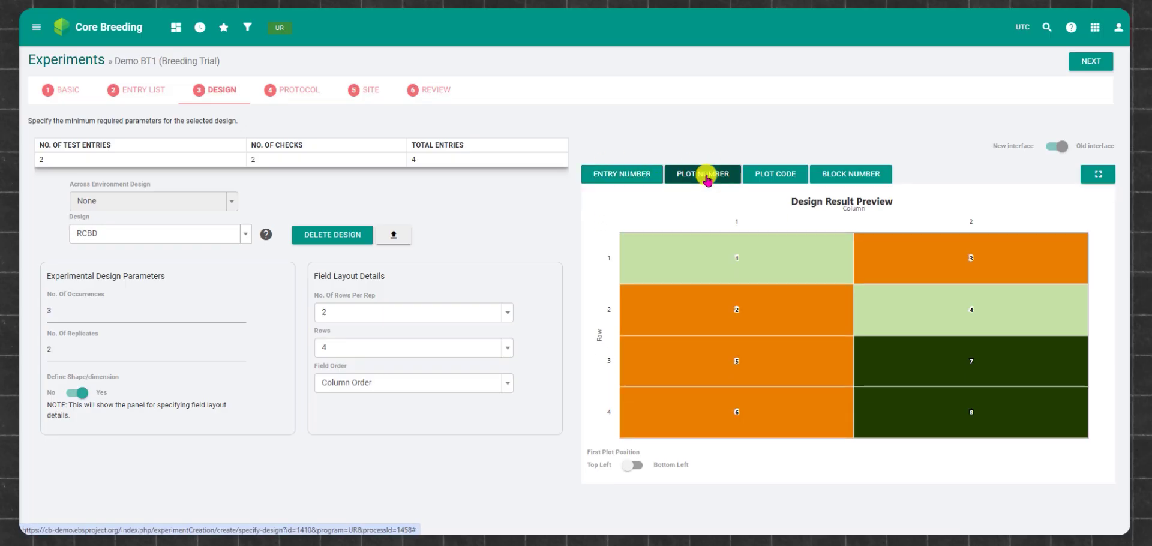
left_click(774, 174)
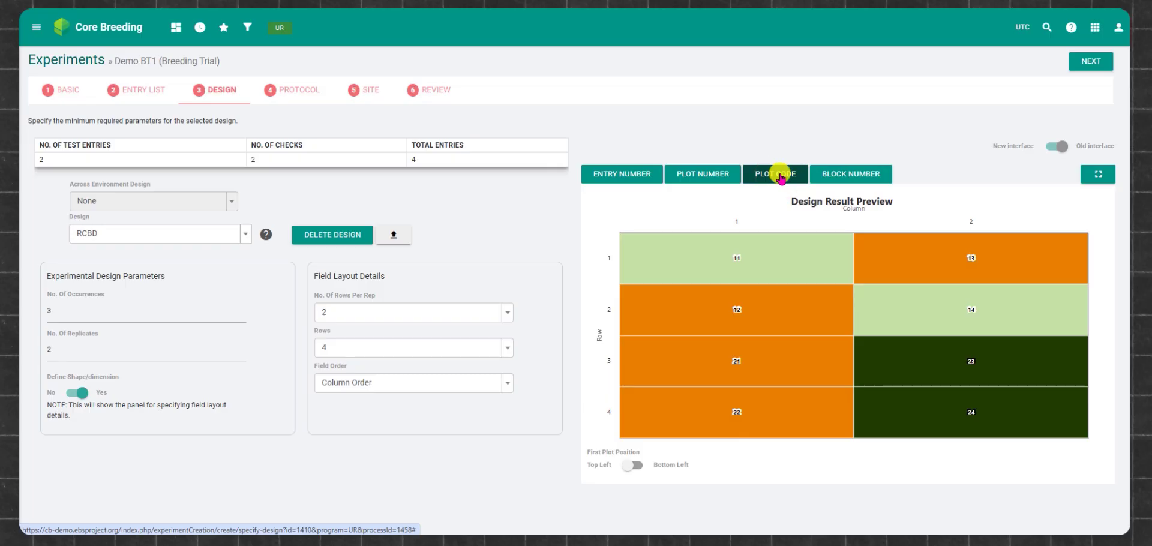
left_click(843, 175)
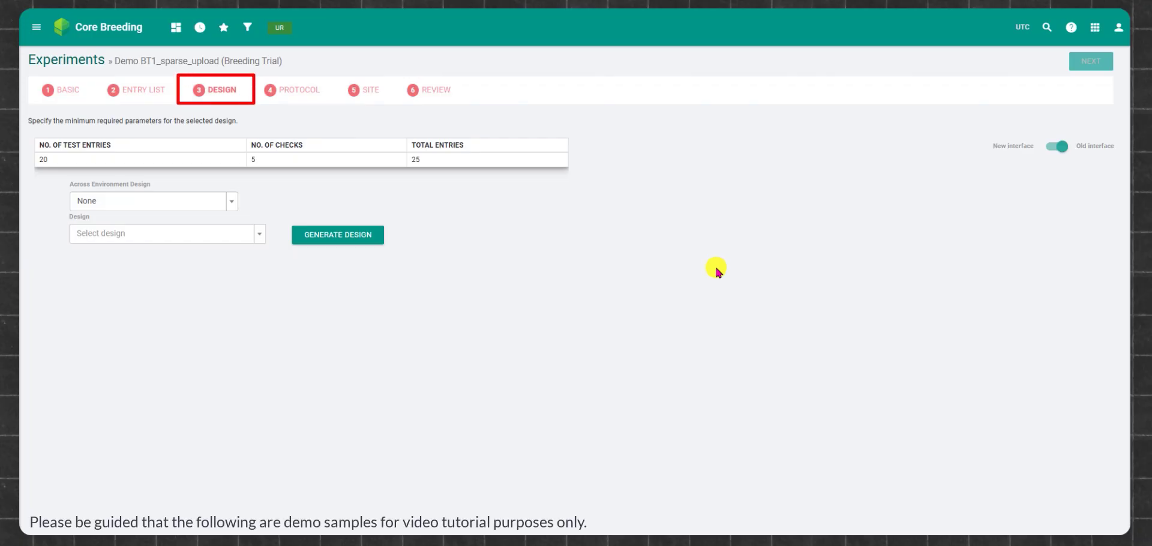
- Switch the design page to the new interface and set the across environment design to Random
left_click(1052, 145)
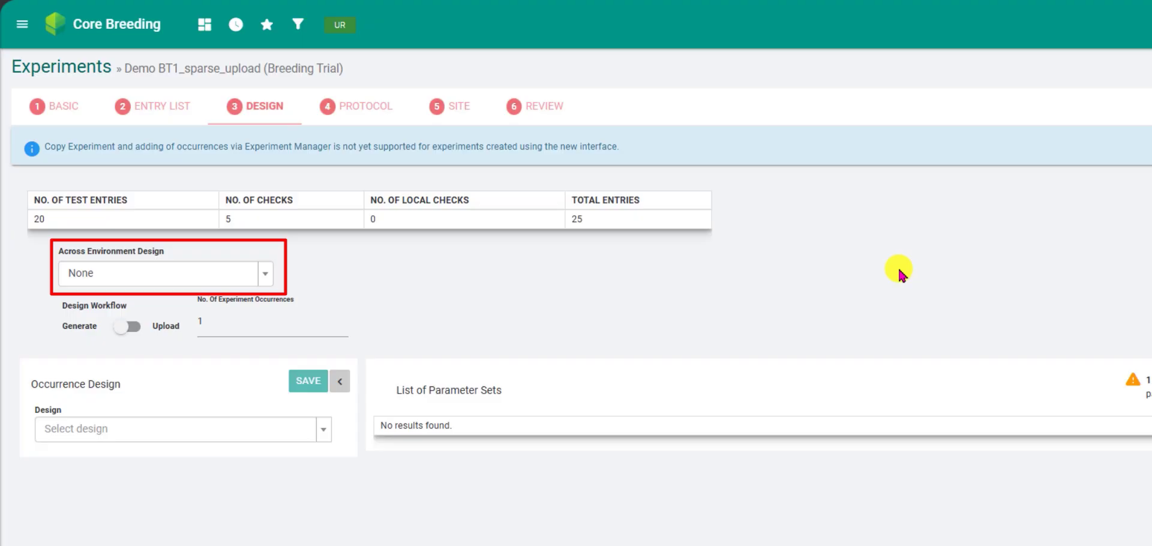
left_click(259, 278)
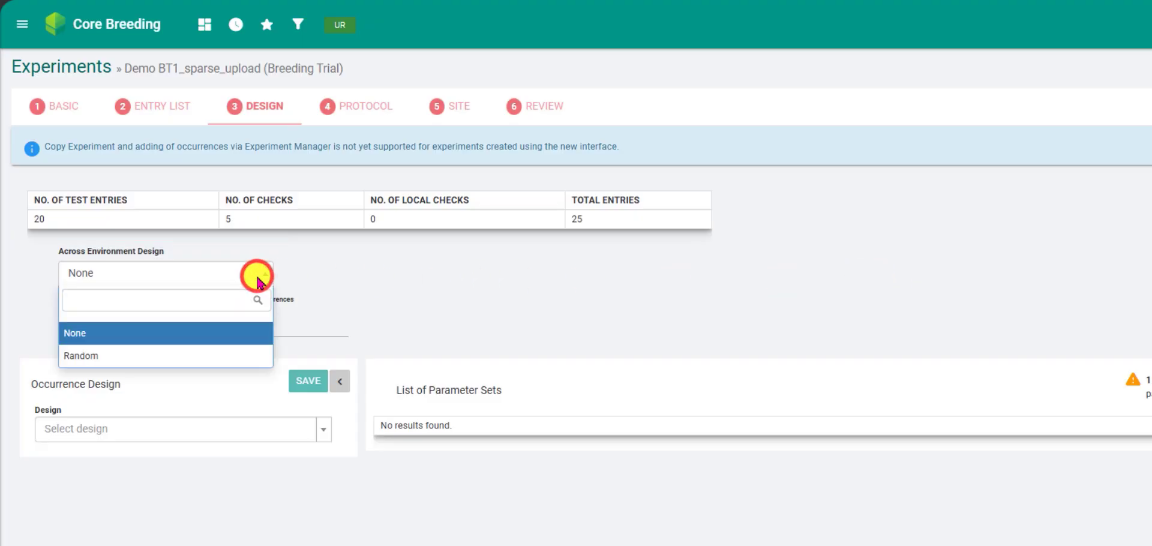
left_click(252, 355)
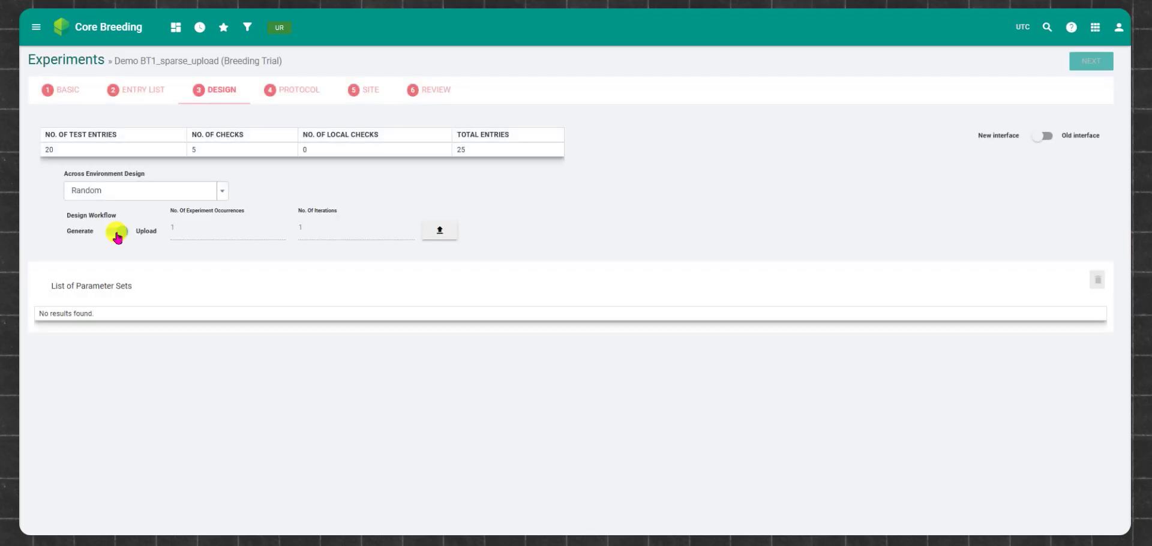
- Add the design array file 1_VALID_SparseAugRCBDRawInputFile.csv for upload and prevalidate it
left_click(440, 230)
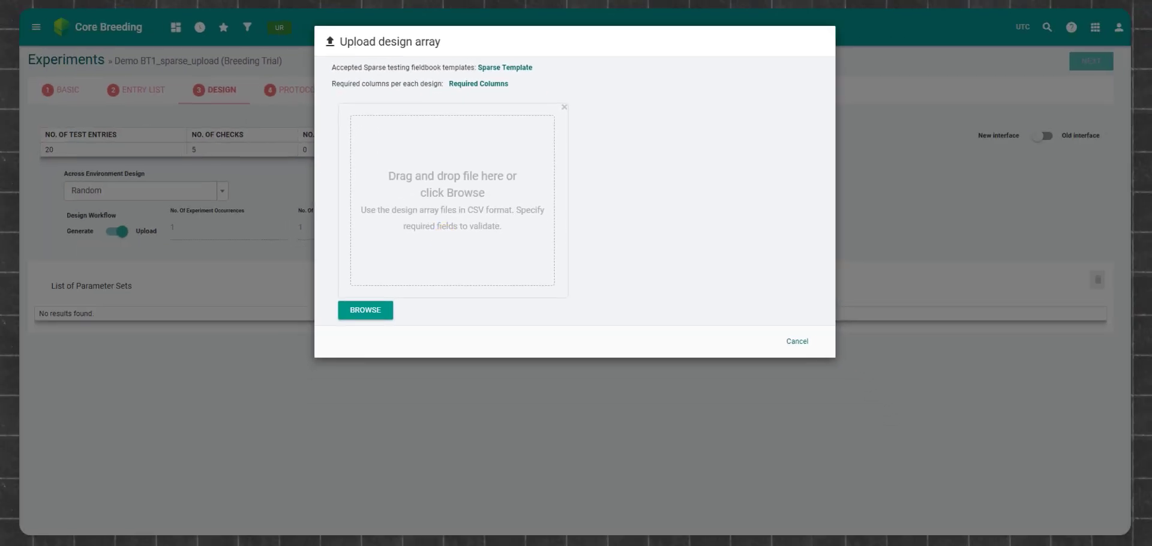
left_click_drag(280, 158, 437, 200)
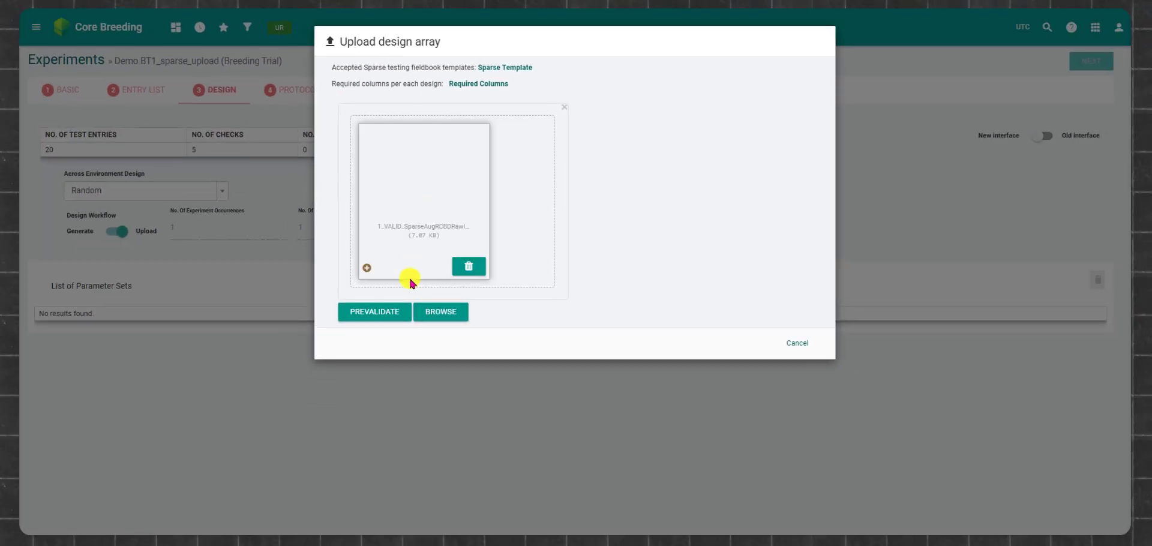
left_click(396, 311)
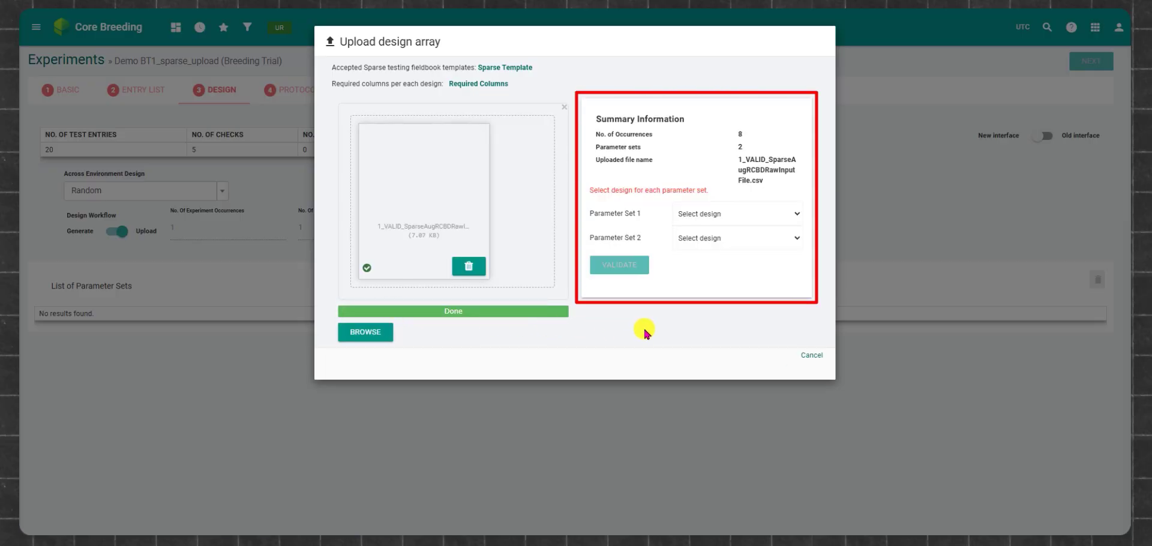
- Assign Augmented RCBD to Parameter Set 1 and Unspecified to Parameter Set 2, then validate and submit the uploaded design array
left_click(708, 213)
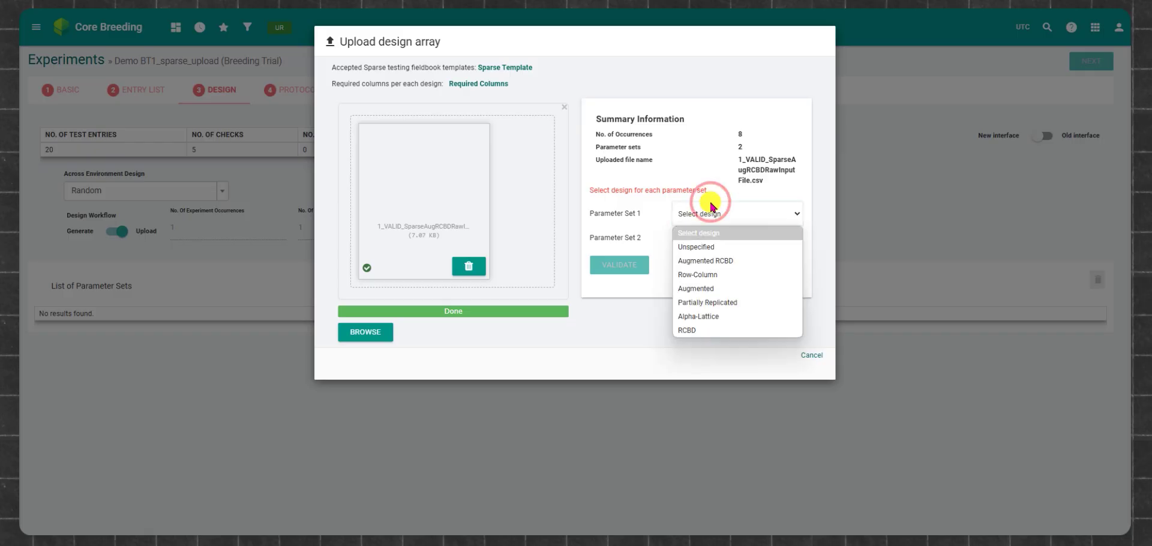
left_click(713, 260)
left_click(720, 238)
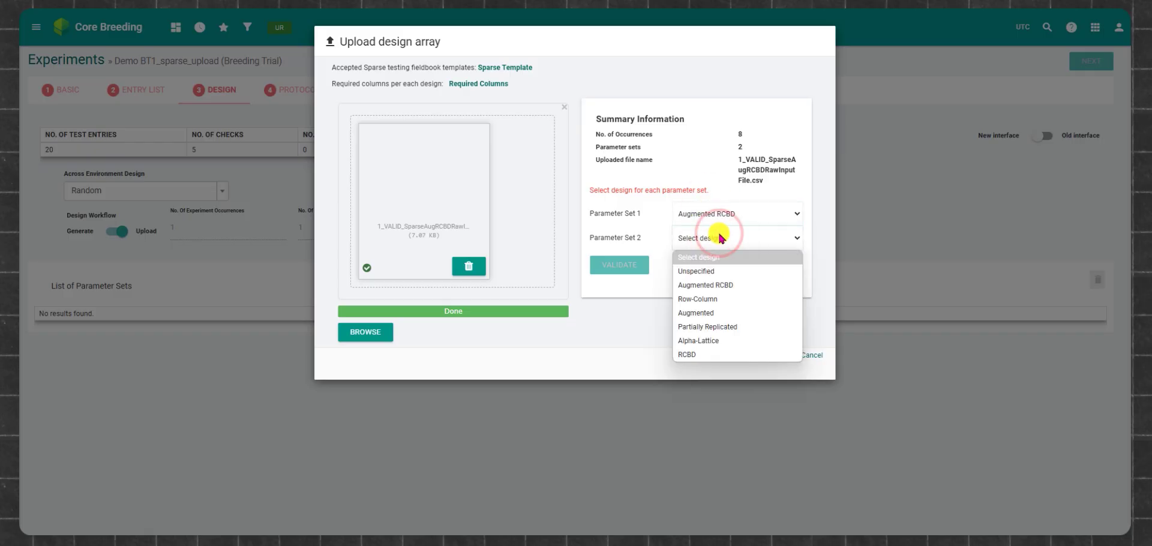
left_click(720, 271)
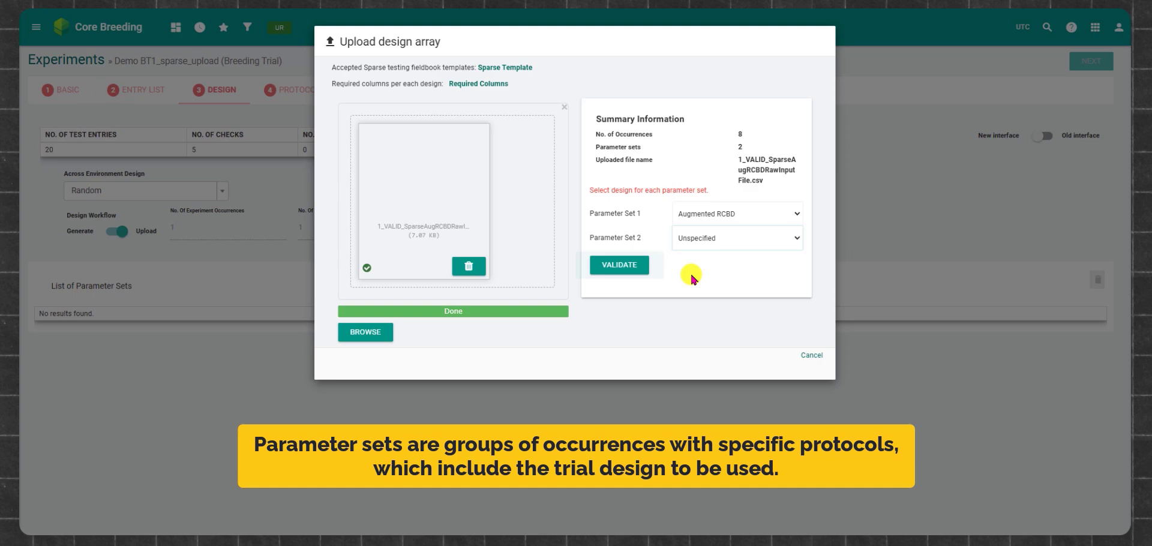
left_click(621, 273)
left_click(776, 363)
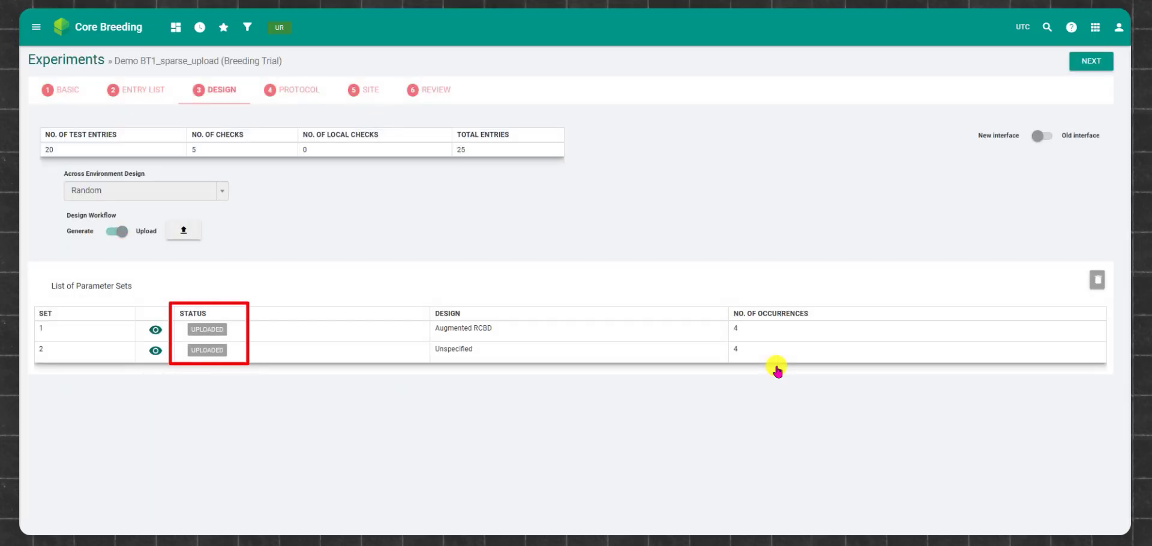
- View the design result preview of parameter set 1, return to the parameter sets and delete the experiment's plot records
left_click(155, 329)
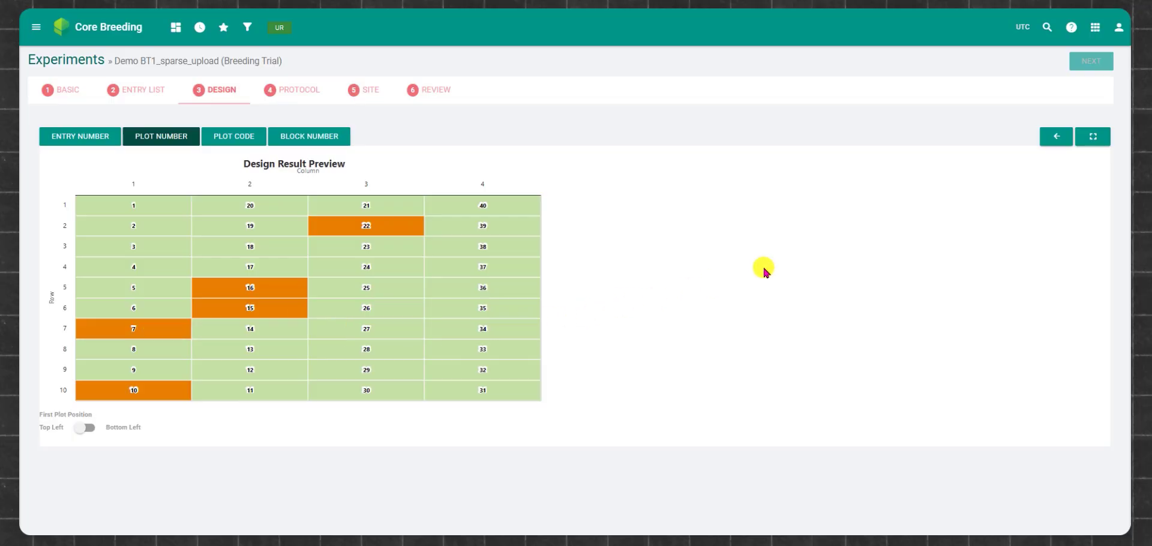
left_click(1056, 136)
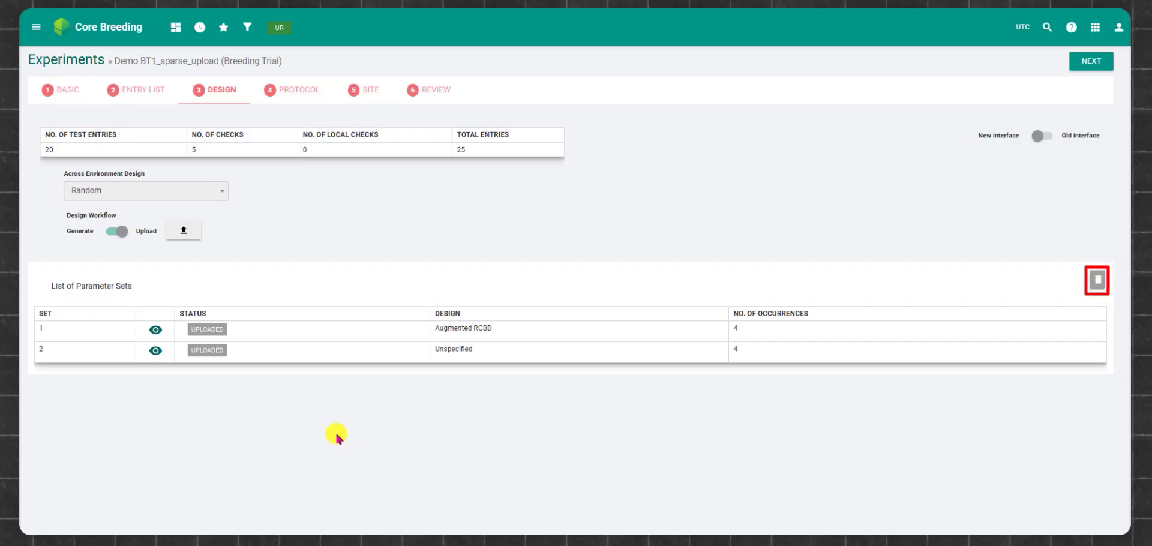
left_click(1099, 287)
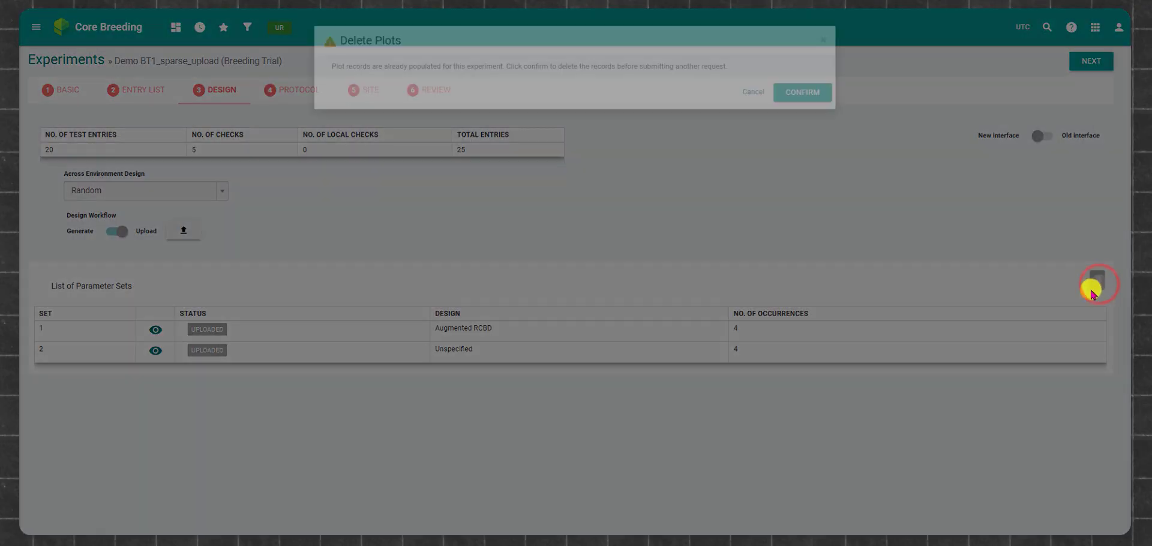
left_click(804, 93)
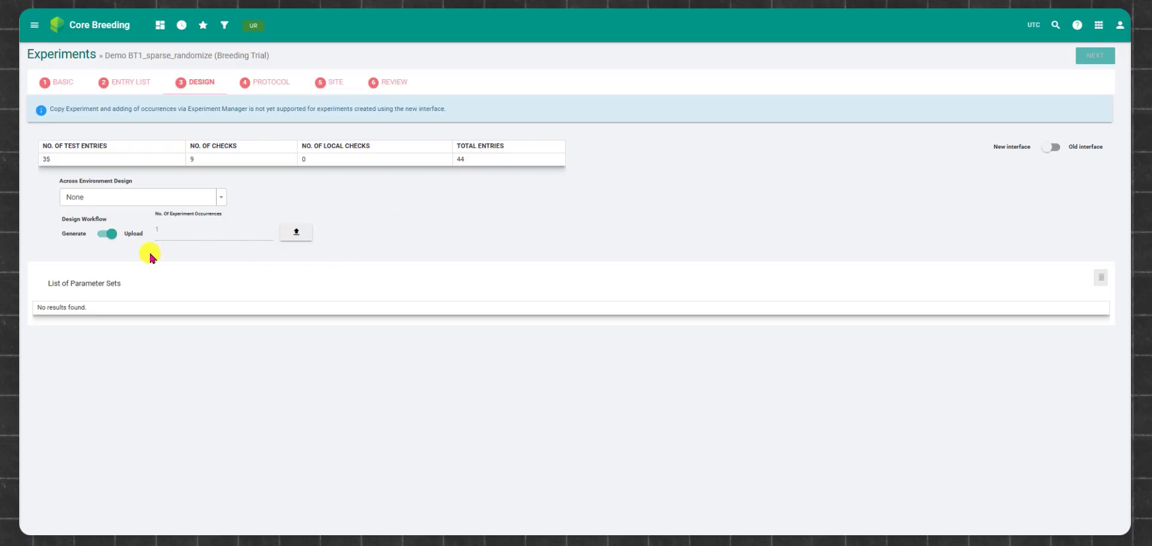
- For Demo BT1_sparse_randomize, switch the design workflow to Generate and set the across environment design to Random
left_click(107, 234)
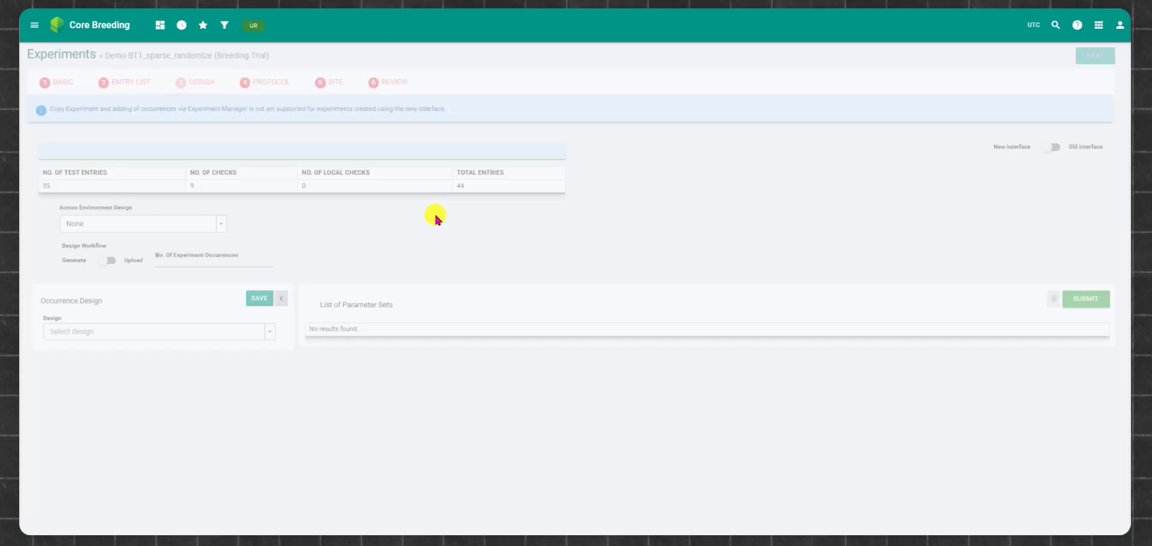
left_click(204, 196)
left_click(110, 250)
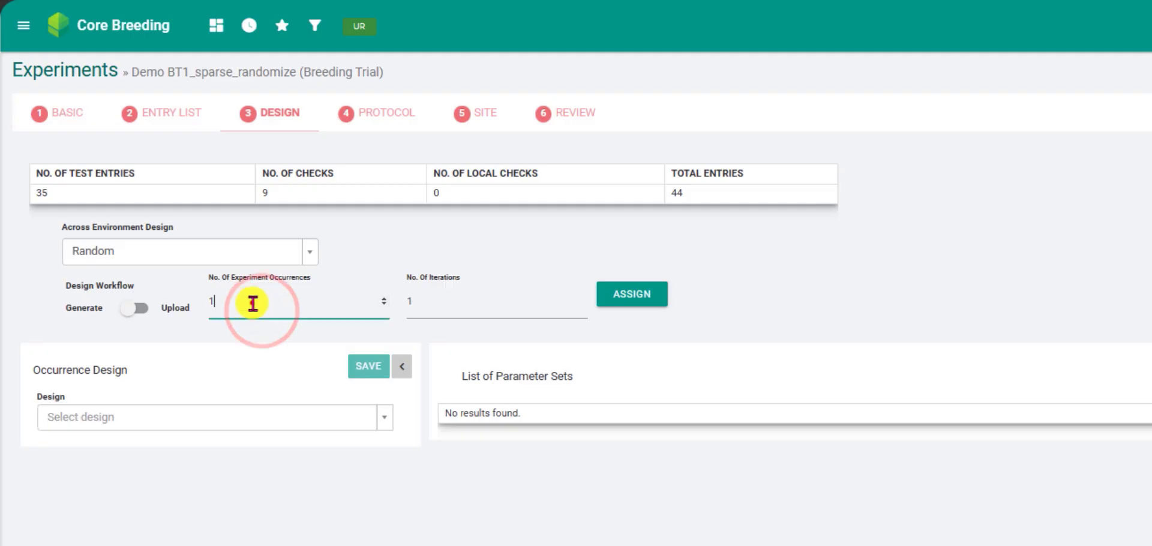
- Set the number of experiment occurrences to 5 and open the assignment of total replicates per entry
left_click_drag(258, 303, 188, 306)
type("5")
left_click(398, 250)
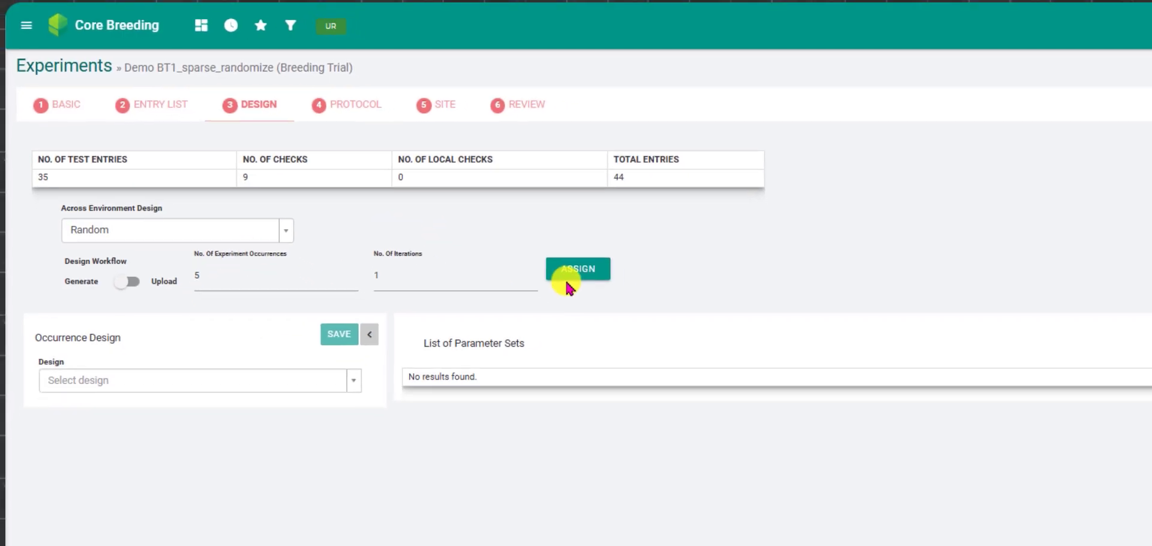
left_click(569, 288)
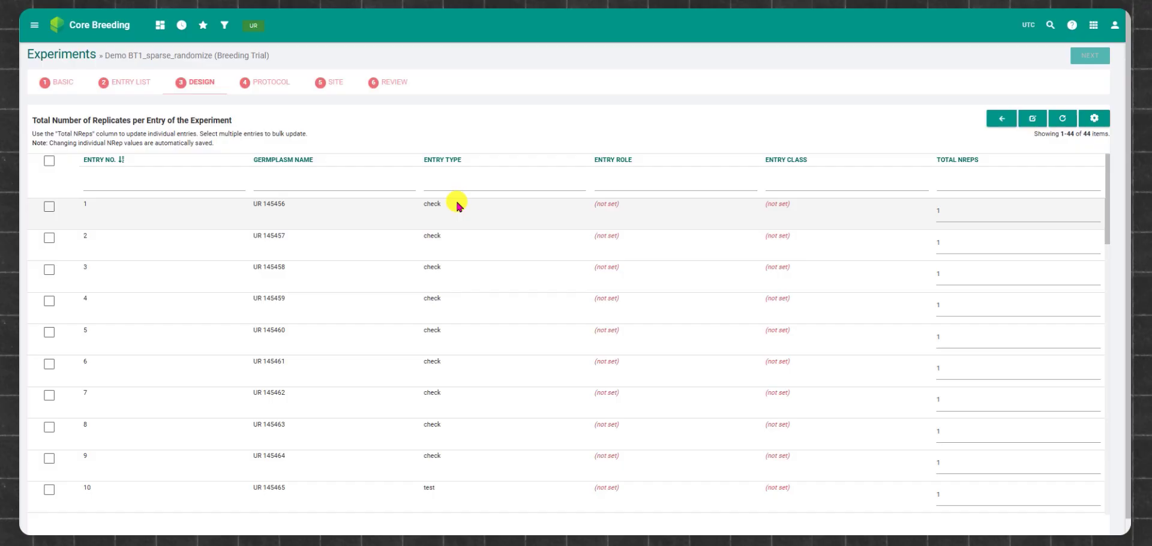
- Filter the entries to type check, bulk update the Total NReps of entries 1 to 6 to 4, and clear the selection
left_click(489, 175)
left_click(514, 230)
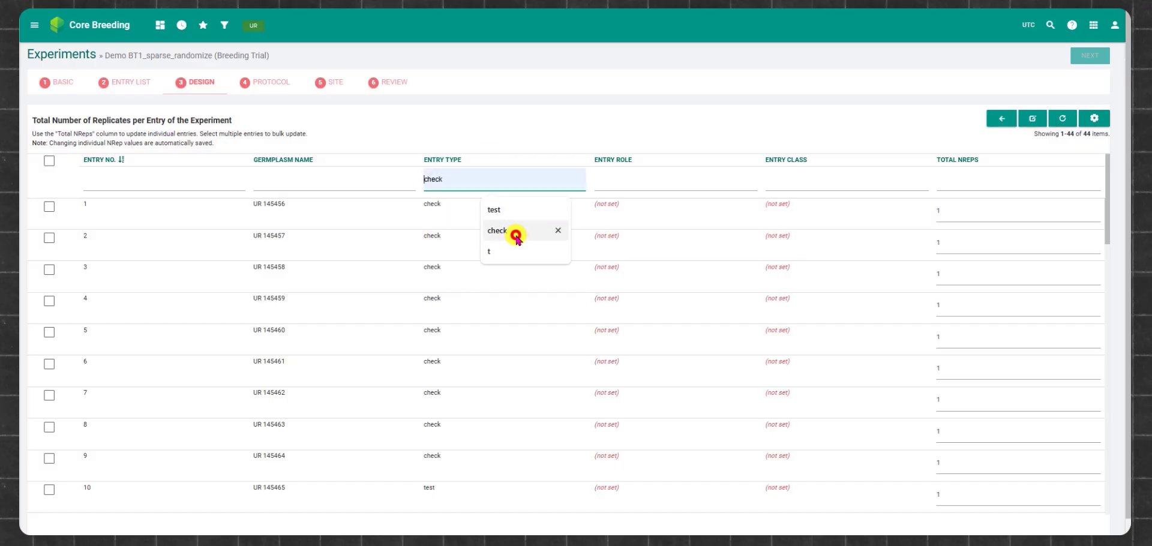
left_click(49, 207)
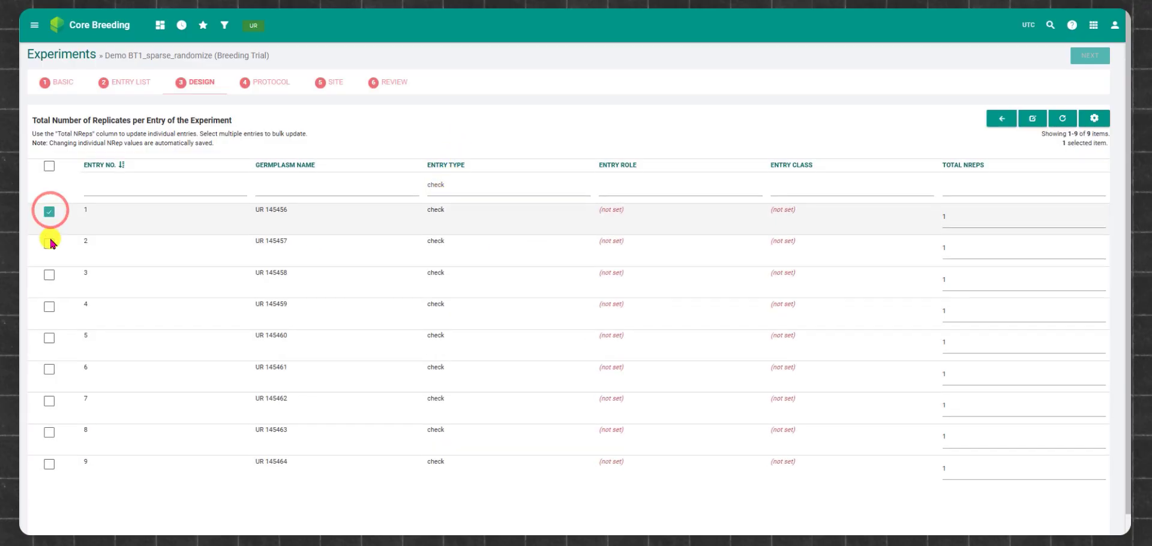
left_click(49, 243)
left_click(49, 275)
left_click(49, 306)
left_click(50, 337)
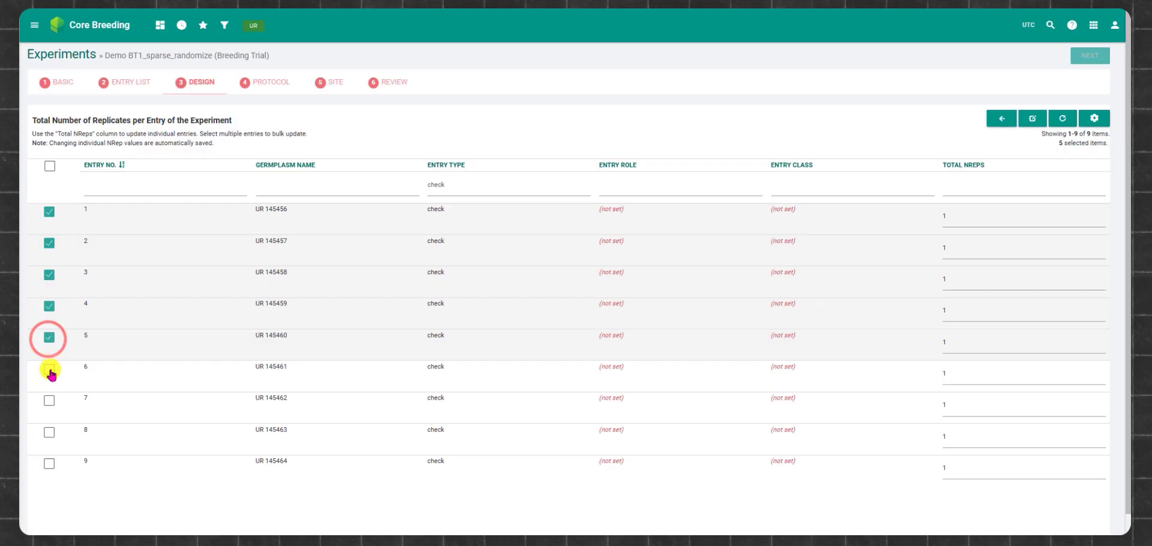
left_click(49, 368)
left_click(1032, 118)
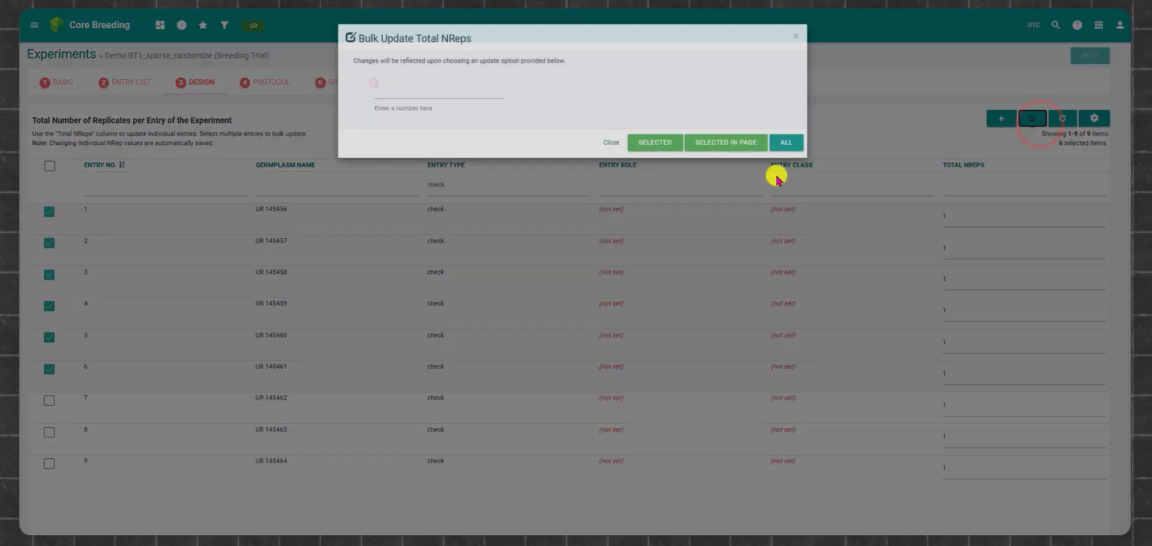
left_click(398, 93)
type("4")
left_click(450, 119)
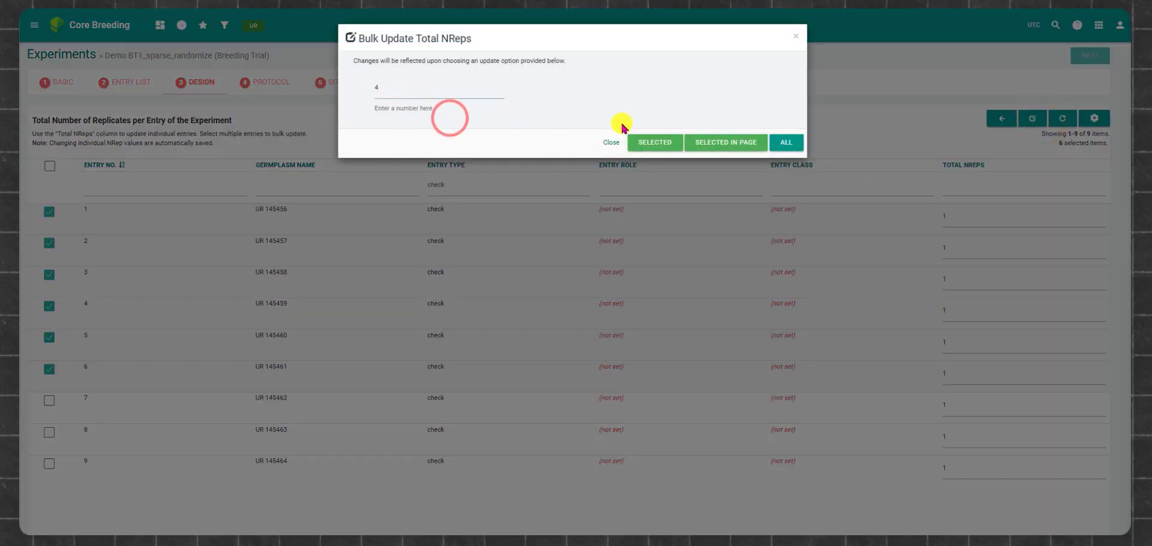
left_click(656, 142)
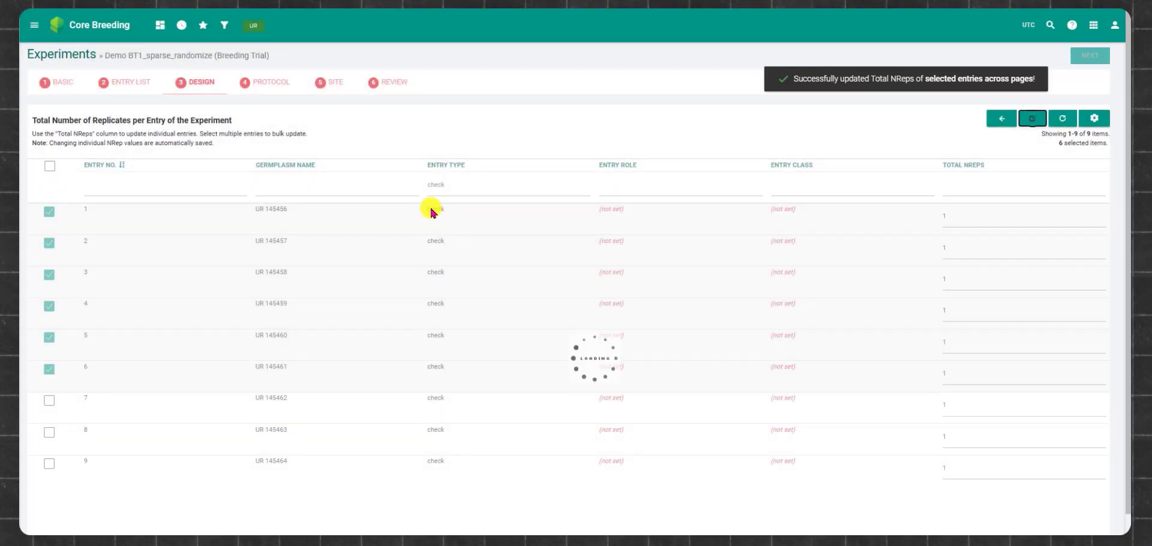
left_click(50, 167)
- Bulk update the Total NReps of check entries 7 to 9 to 2
left_click(48, 401)
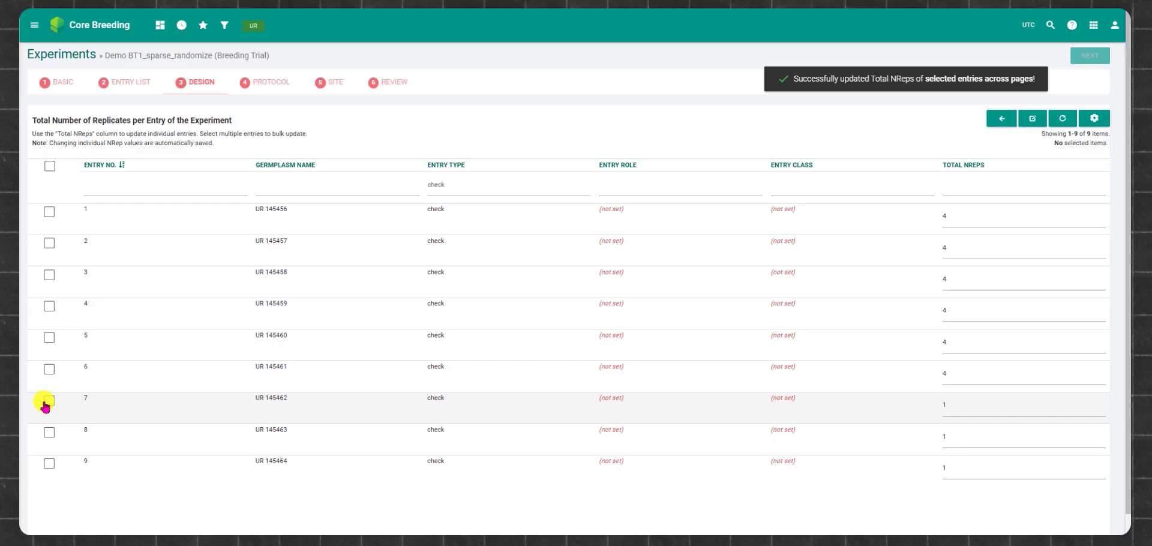
left_click(50, 437)
left_click(48, 463)
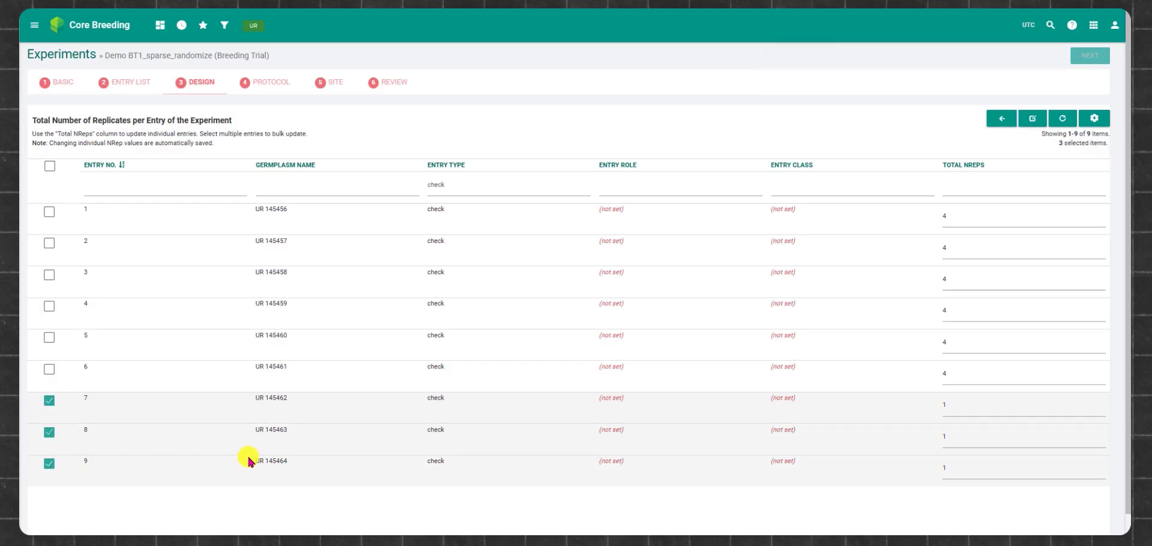
left_click(1032, 118)
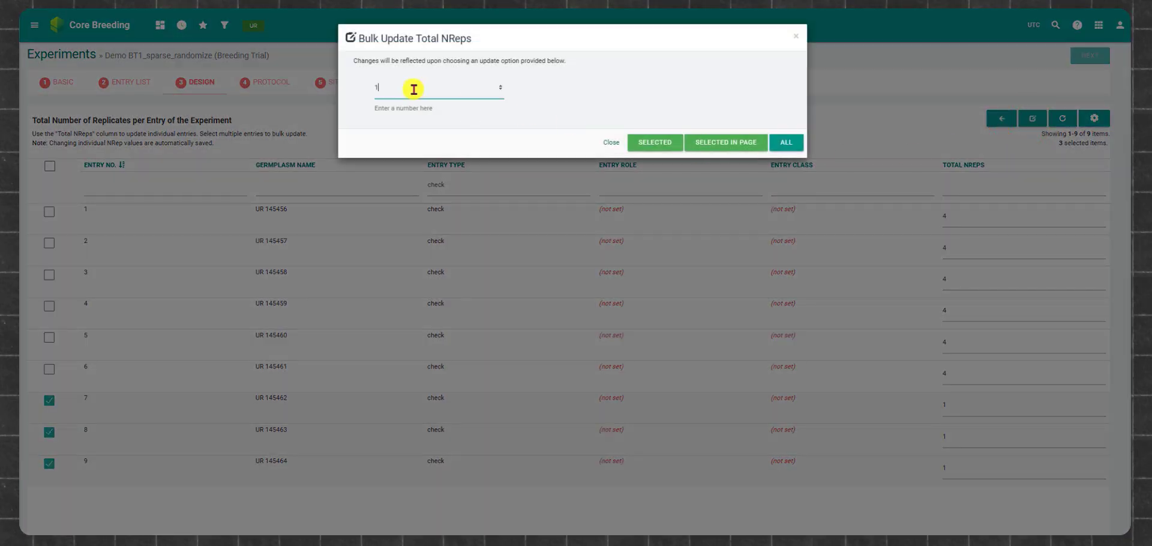
left_click(410, 88)
type("2")
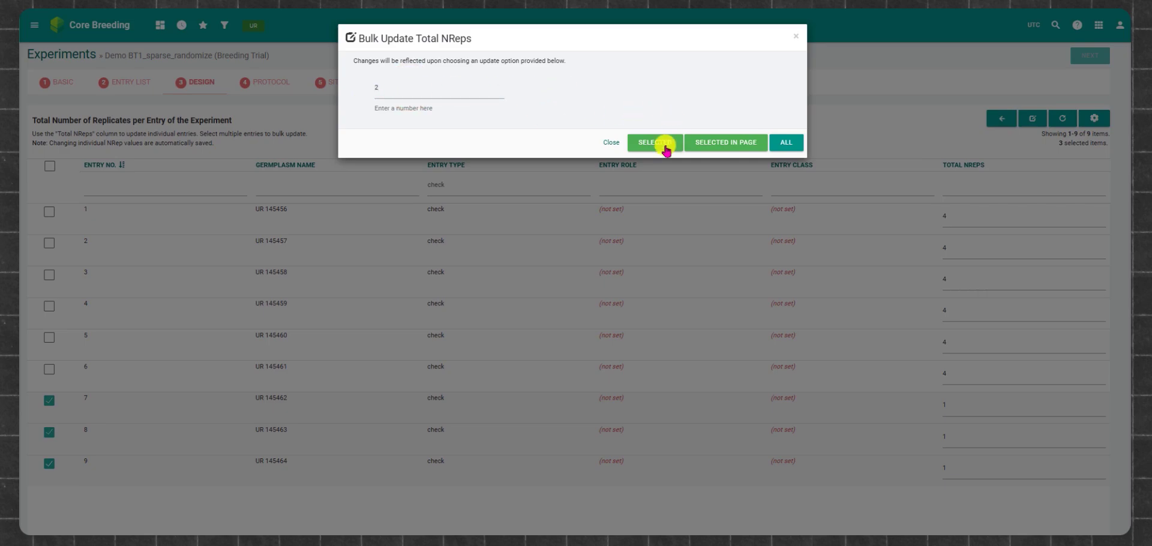
left_click(663, 144)
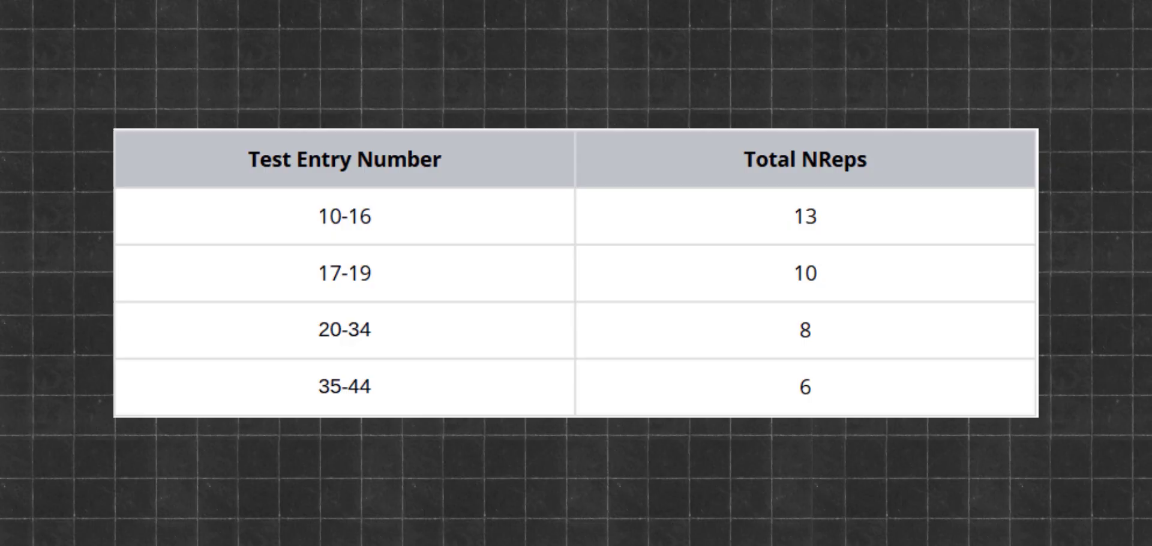
- Filter the entries to type test, select entries 10 to 16, bulk update the selection's Total NReps to 13, and clear the selection
double_click(450, 192)
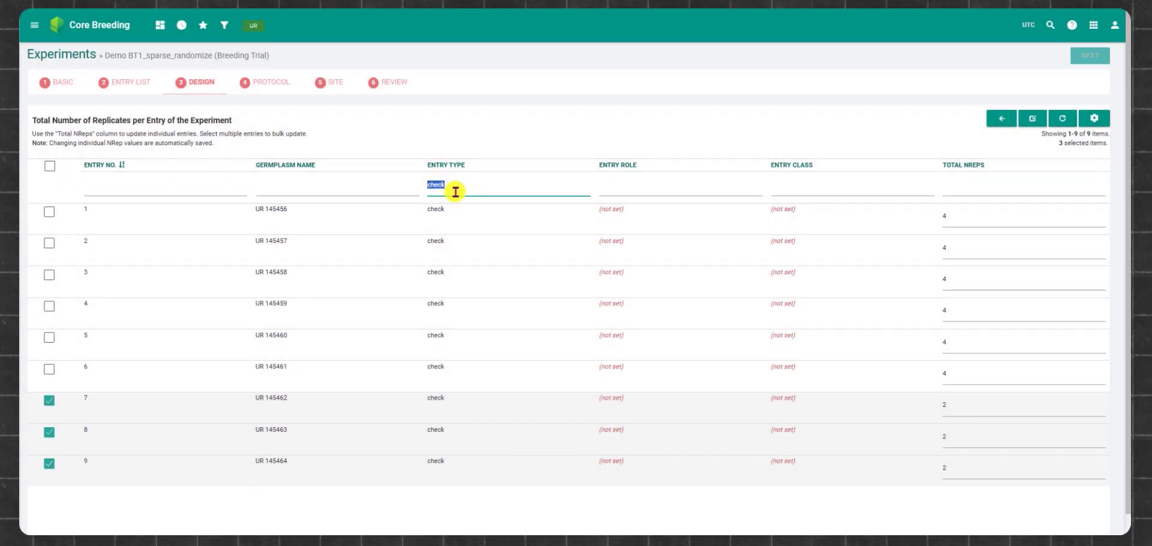
type("test")
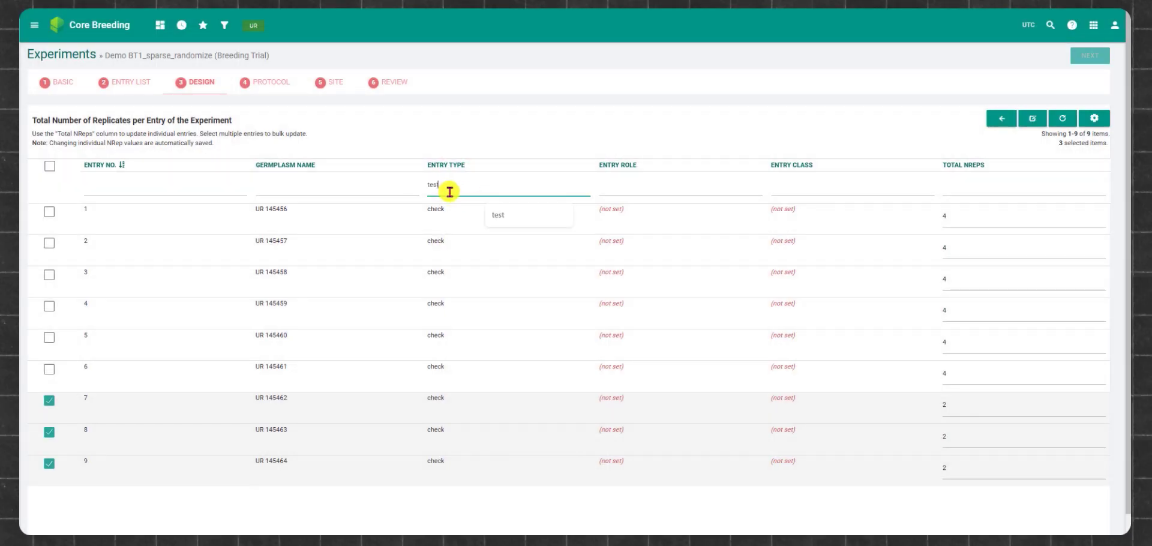
key("Return")
left_click(49, 212)
left_click(49, 242)
left_click(50, 274)
left_click(49, 308)
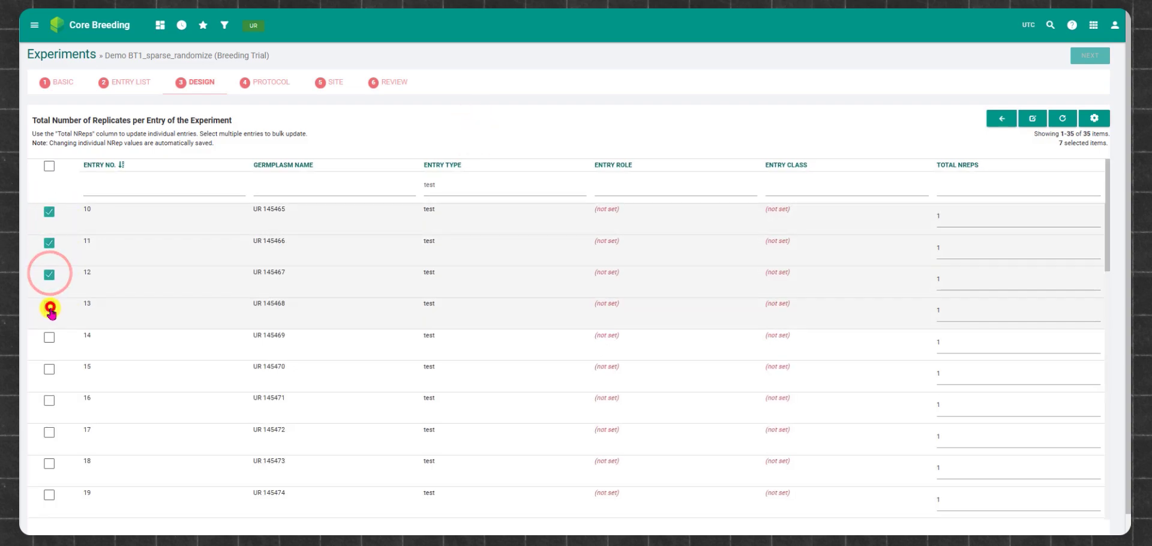
left_click(50, 337)
left_click(50, 369)
left_click(49, 400)
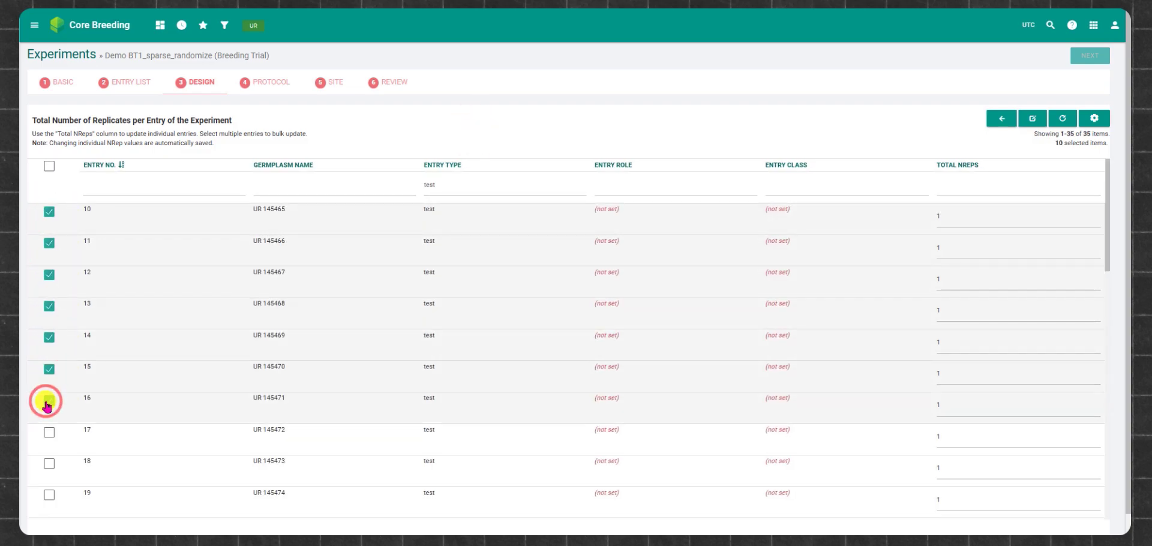
left_click(1033, 120)
left_click(424, 89)
type("13")
left_click(660, 144)
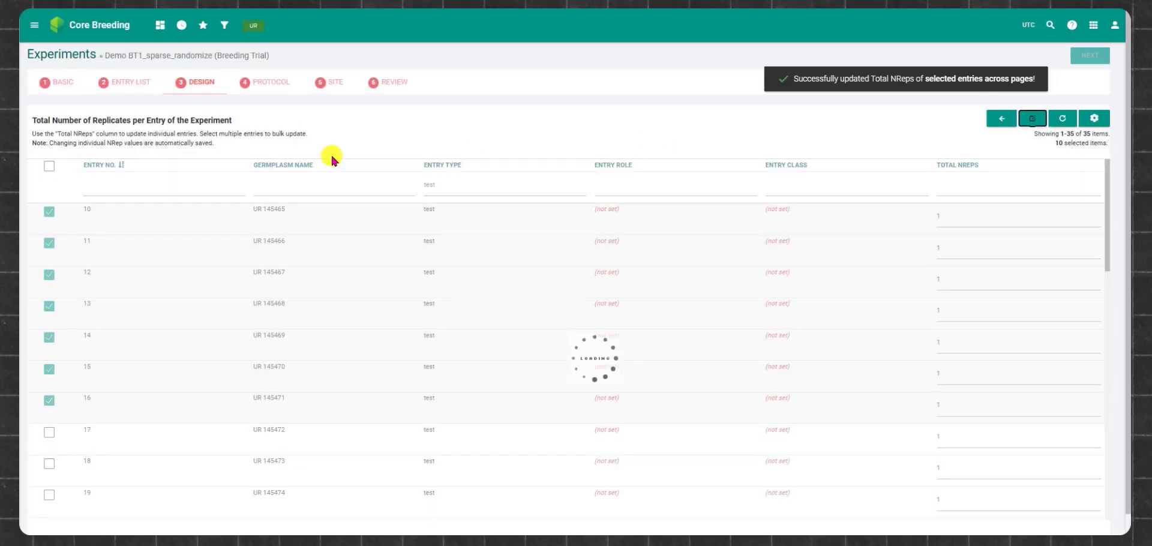
left_click(50, 169)
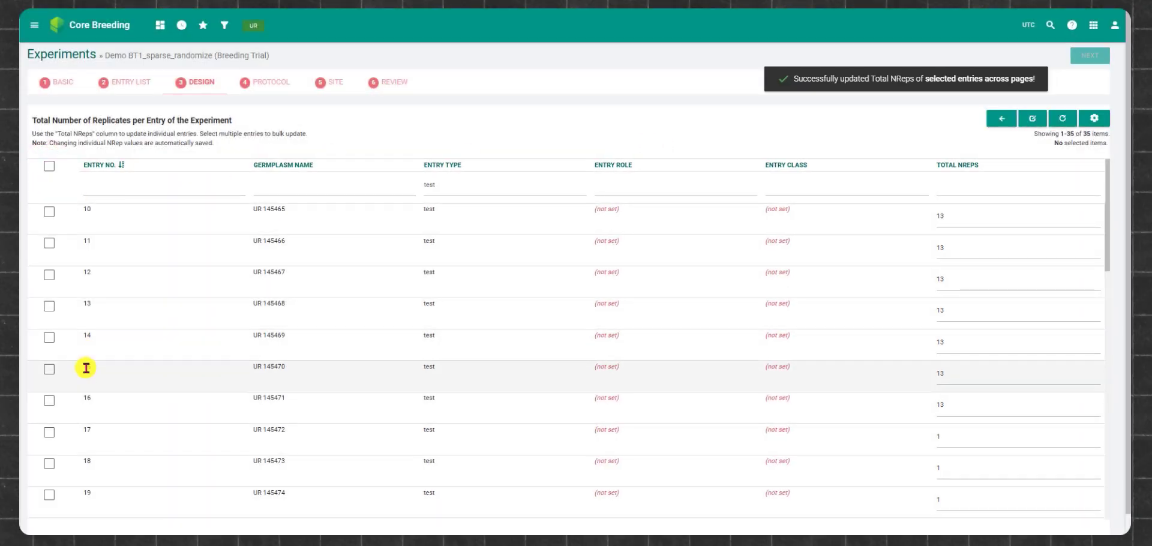
- Select test entries 17 to 19, bulk update the selection's Total NReps to 10, and clear the selection
left_click(49, 432)
left_click(49, 463)
left_click(51, 495)
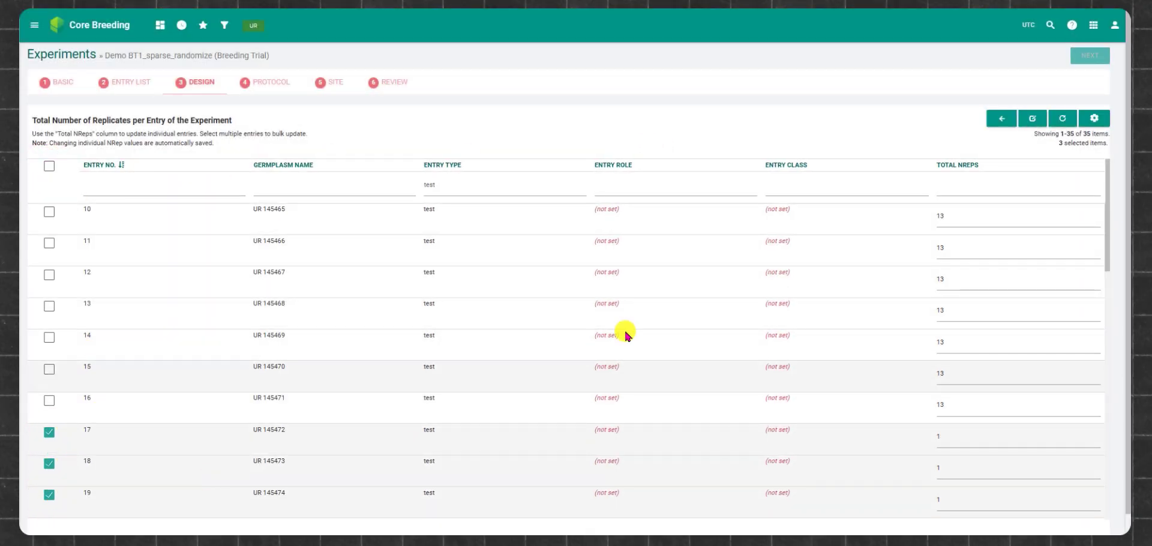
left_click(1033, 118)
left_click(456, 87)
type("10")
left_click(631, 142)
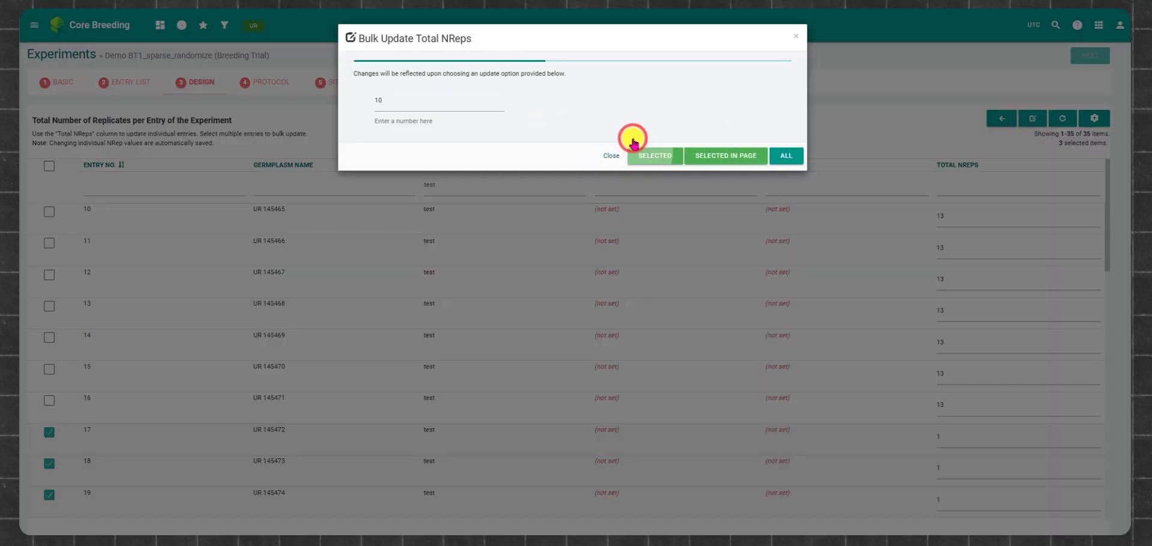
scroll(571, 260, "down", 5)
scroll(571, 260, "up", 5)
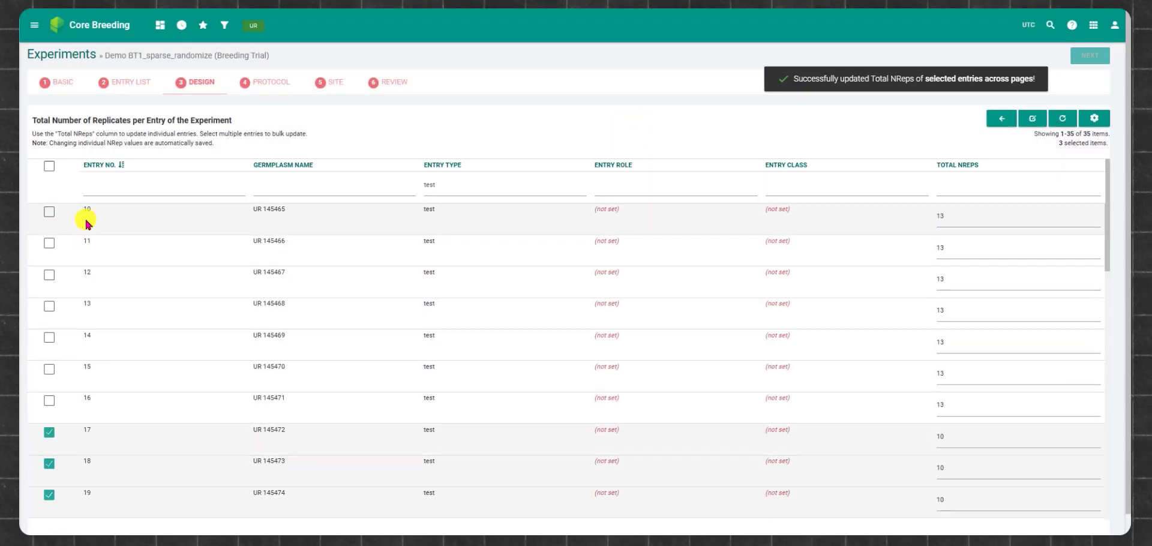
left_click(49, 432)
left_click(49, 463)
left_click(49, 496)
- Select test entries 20 to 34, bulk update the selection's Total NReps to 8, and clear the selection
scroll(116, 413, "down", 2)
scroll(116, 413, "down", 2)
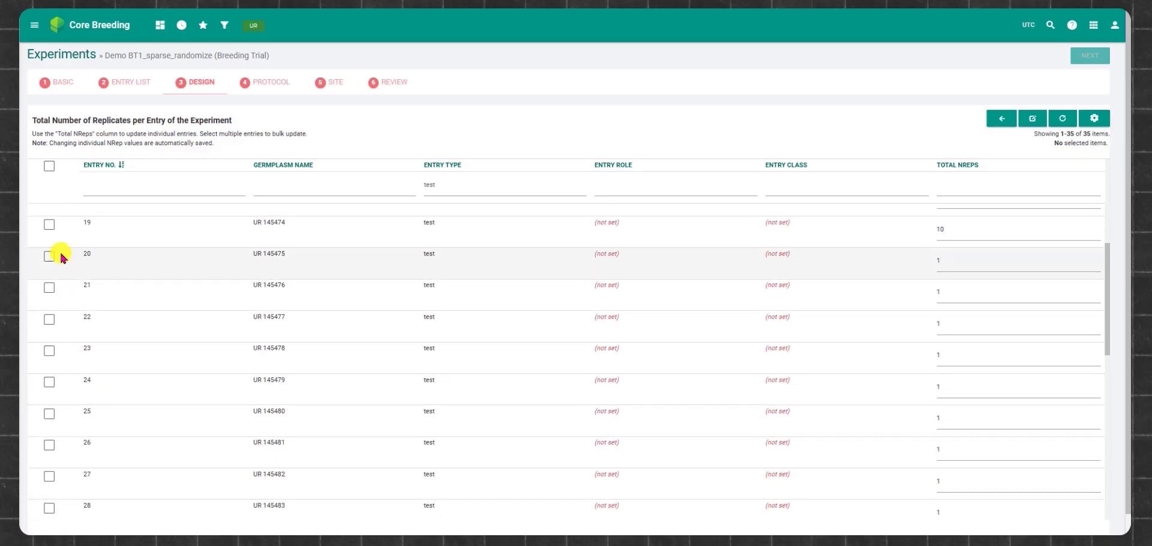
left_click(49, 257)
left_click(49, 288)
left_click(49, 319)
left_click(49, 350)
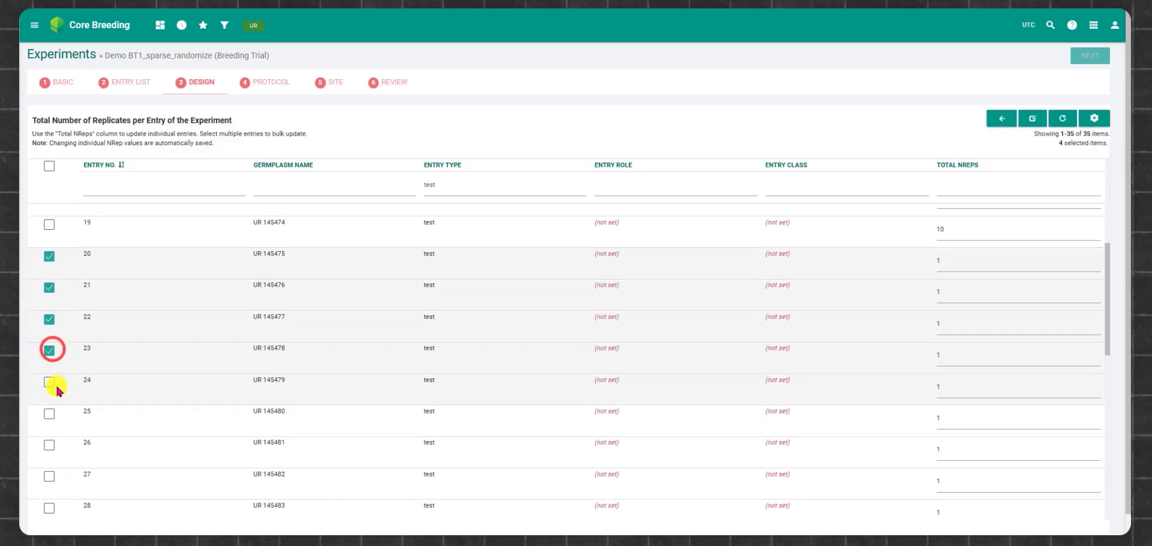
left_click(49, 381)
left_click(49, 413)
left_click(49, 444)
left_click(49, 476)
left_click(49, 507)
scroll(96, 433, "down", 1)
scroll(96, 433, "down", 4)
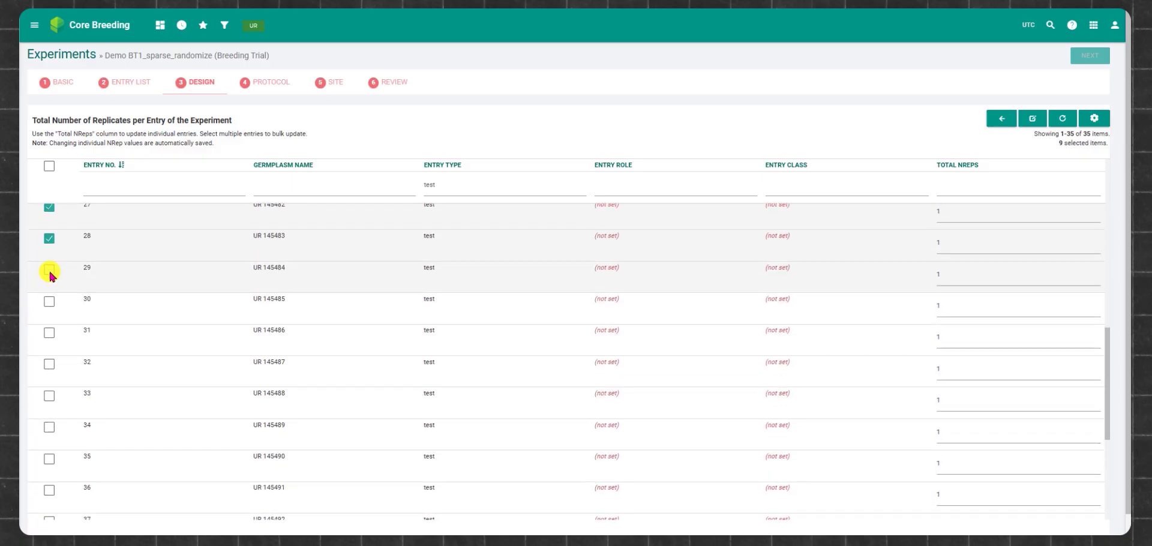
left_click(49, 269)
left_click(49, 301)
left_click(49, 332)
left_click(50, 364)
left_click(50, 396)
left_click(49, 427)
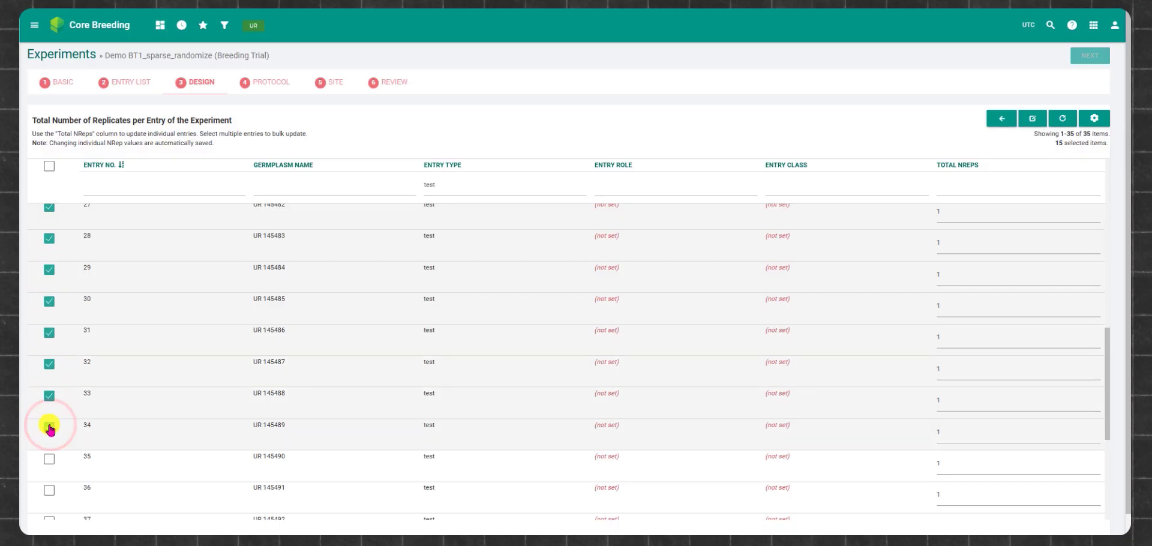
left_click(1032, 118)
left_click(398, 84)
type("8")
left_click(653, 144)
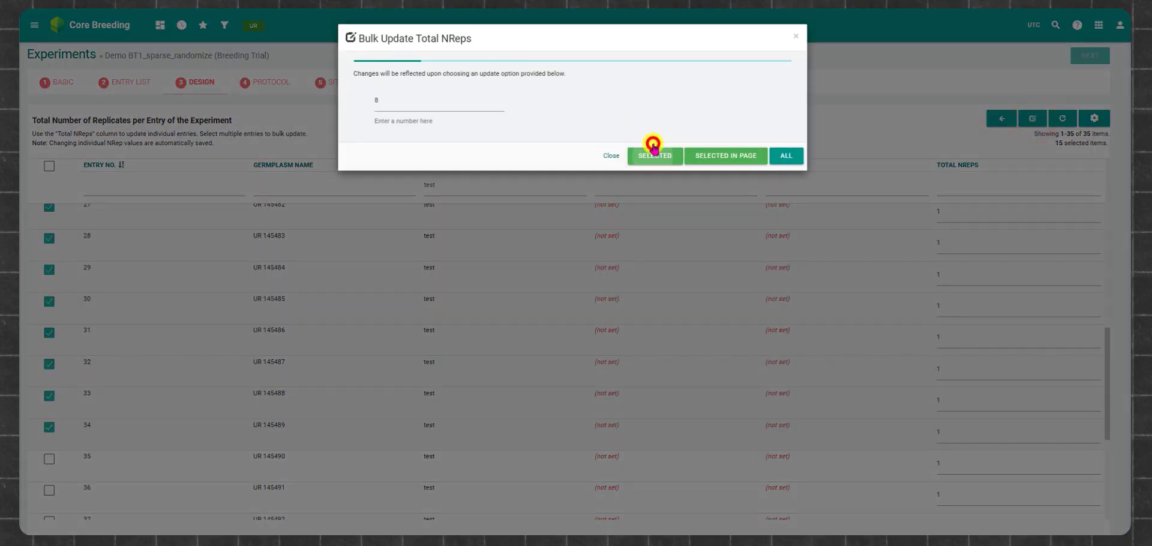
left_click(50, 171)
left_click(50, 170)
- Select test entries 35 to 44 and bulk update the selection's Total NReps to 6
scroll(191, 335, "down", 3)
scroll(191, 337, "down", 5)
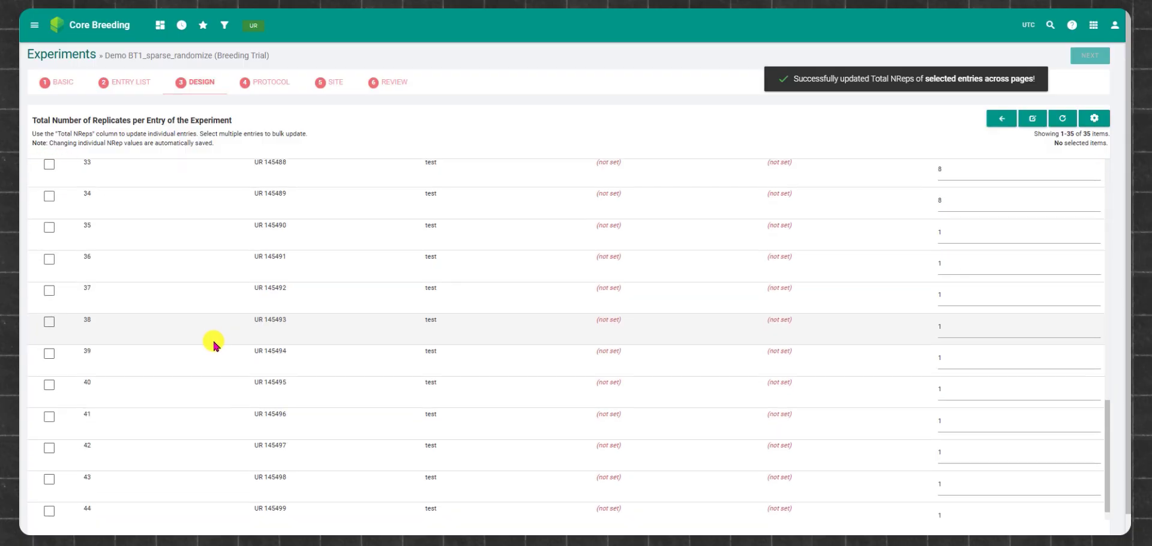
left_click(49, 305)
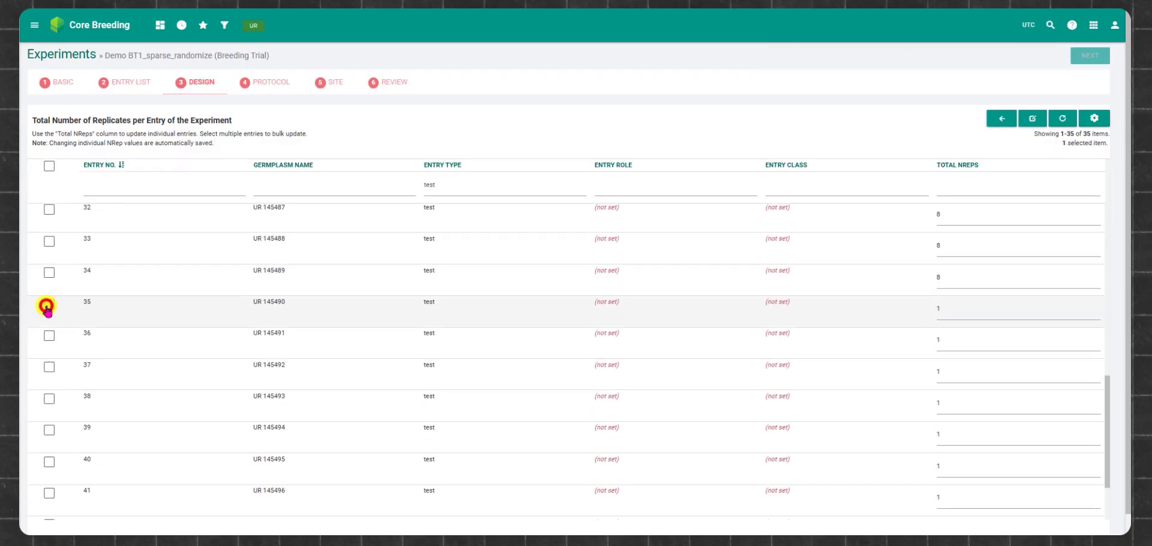
left_click(49, 336)
left_click(50, 367)
left_click(49, 399)
left_click(49, 430)
left_click(50, 461)
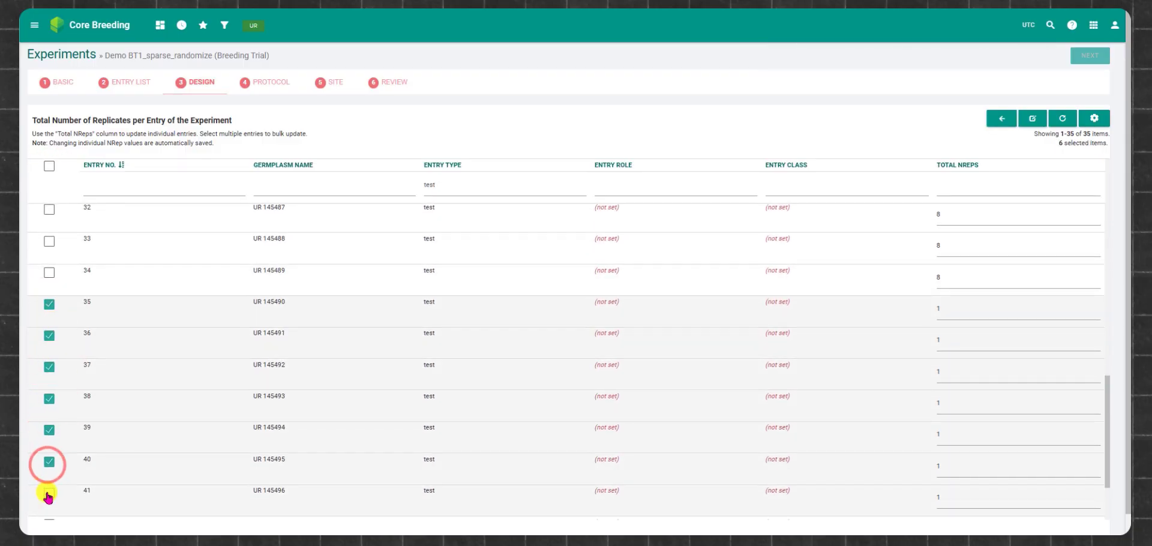
left_click(50, 492)
scroll(47, 468, "down", 2)
left_click(50, 423)
left_click(49, 456)
left_click(51, 487)
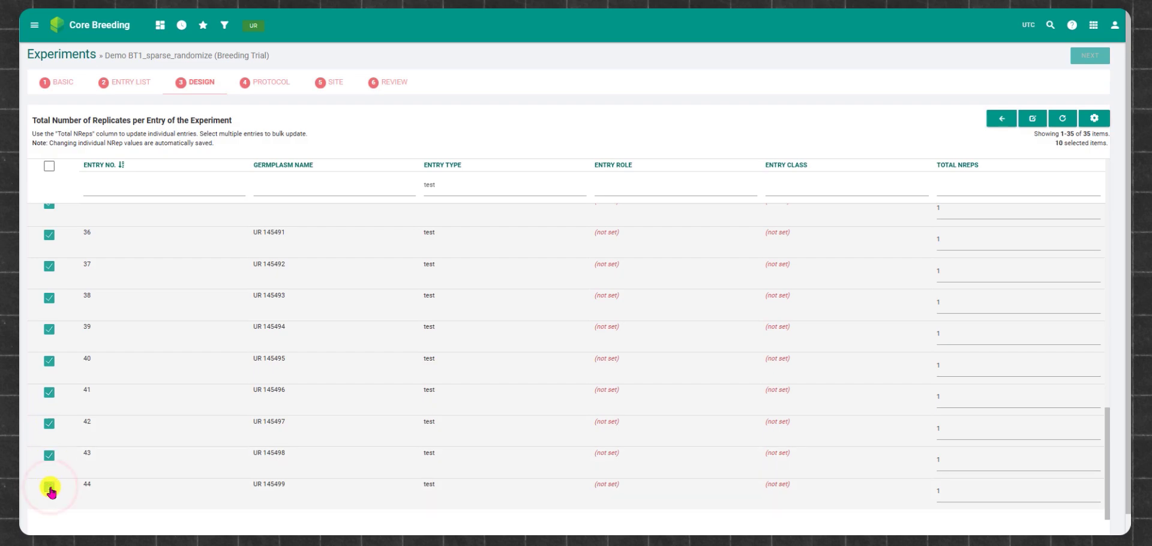
left_click(1023, 123)
left_click_drag(414, 90, 362, 91)
type("6")
left_click(636, 144)
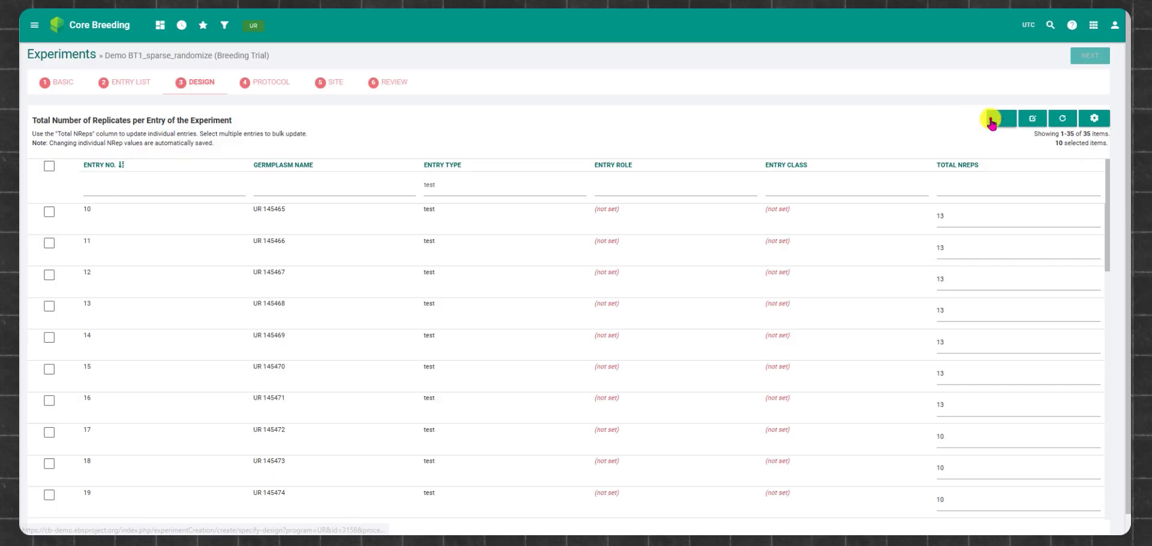
- Return to the experiment's design settings and choose Partially Replicated as the occurrence design
left_click(997, 119)
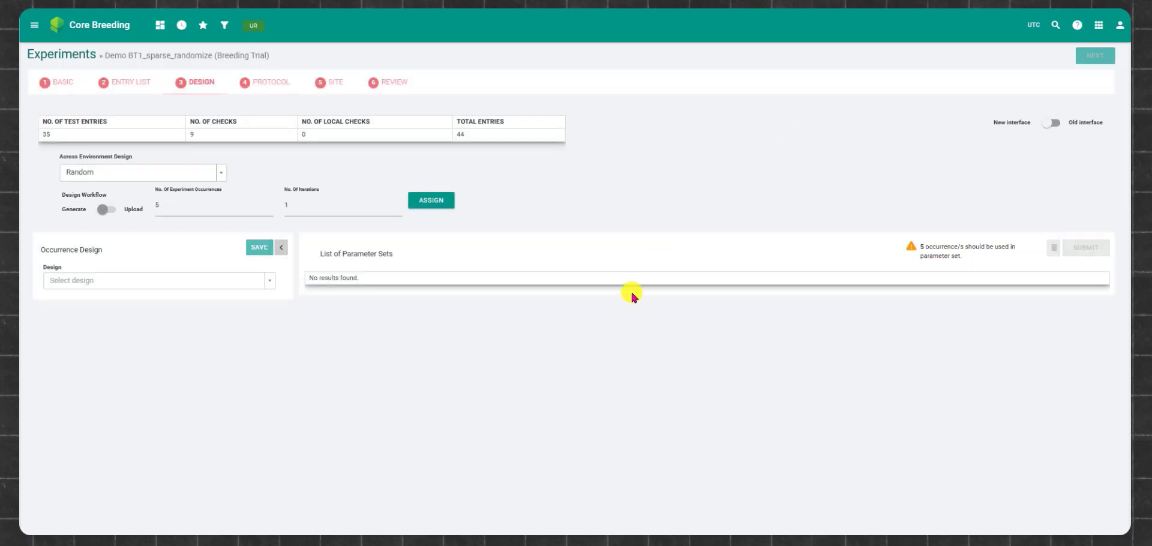
left_click(268, 282)
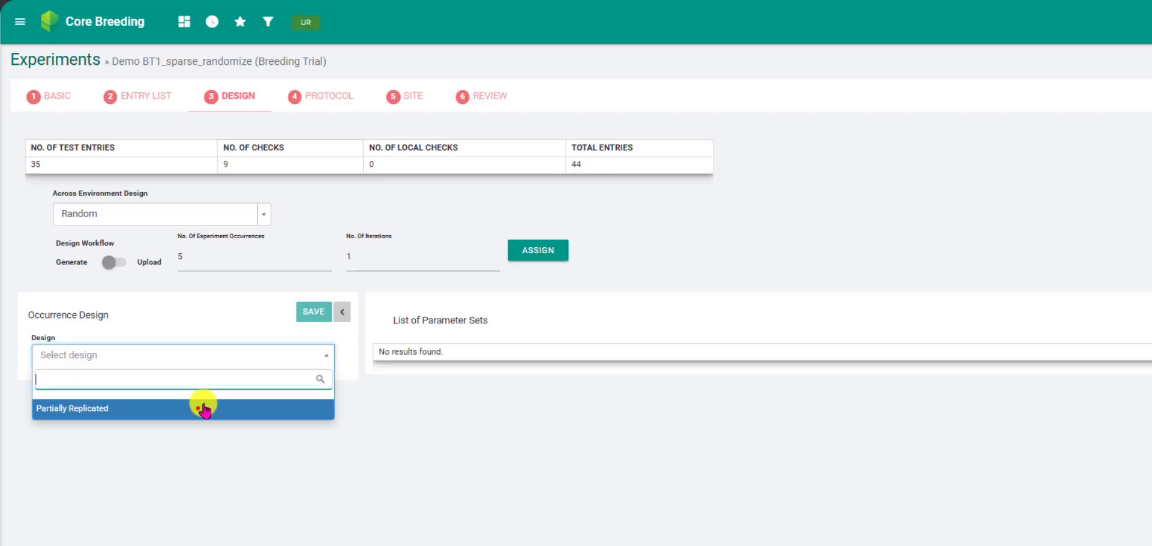
left_click(203, 409)
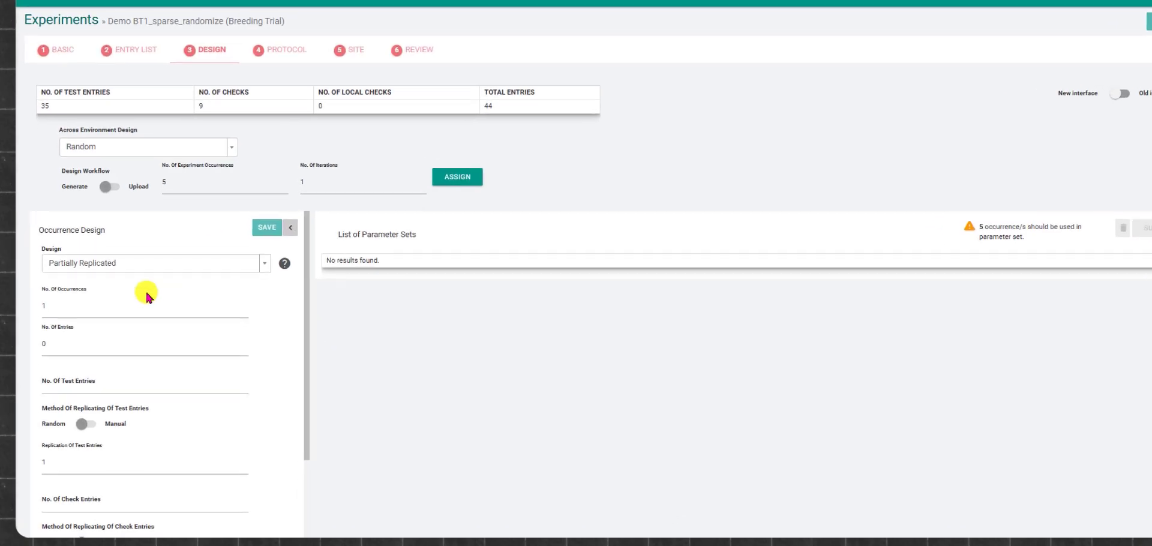
- Set the first parameter set to 2 occurrences and 25 test entries with a test entry replication of 1.4
left_click(84, 319)
key("BackSpace")
type("2")
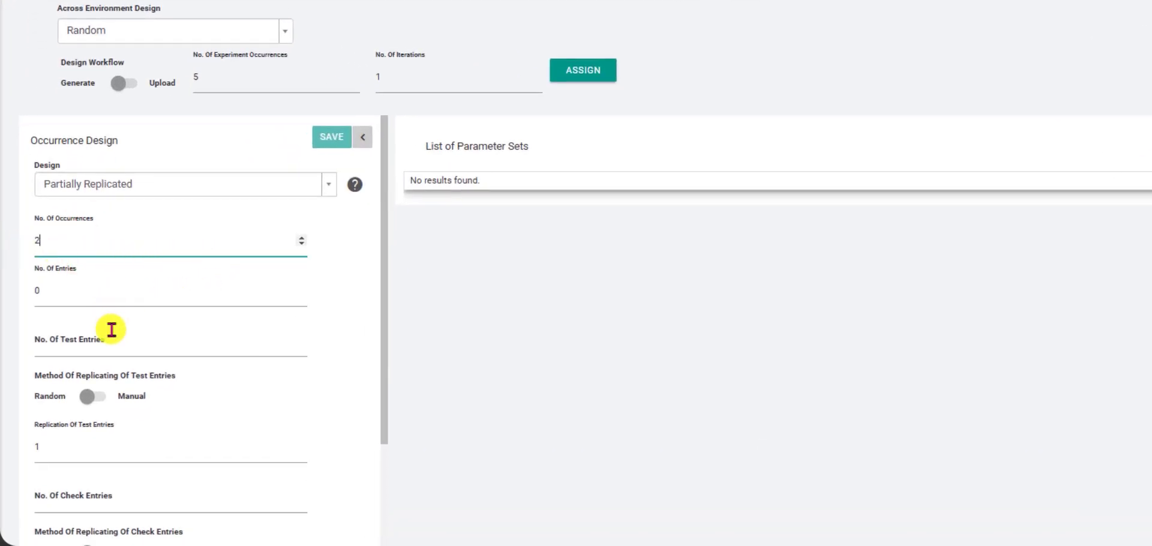
left_click(117, 353)
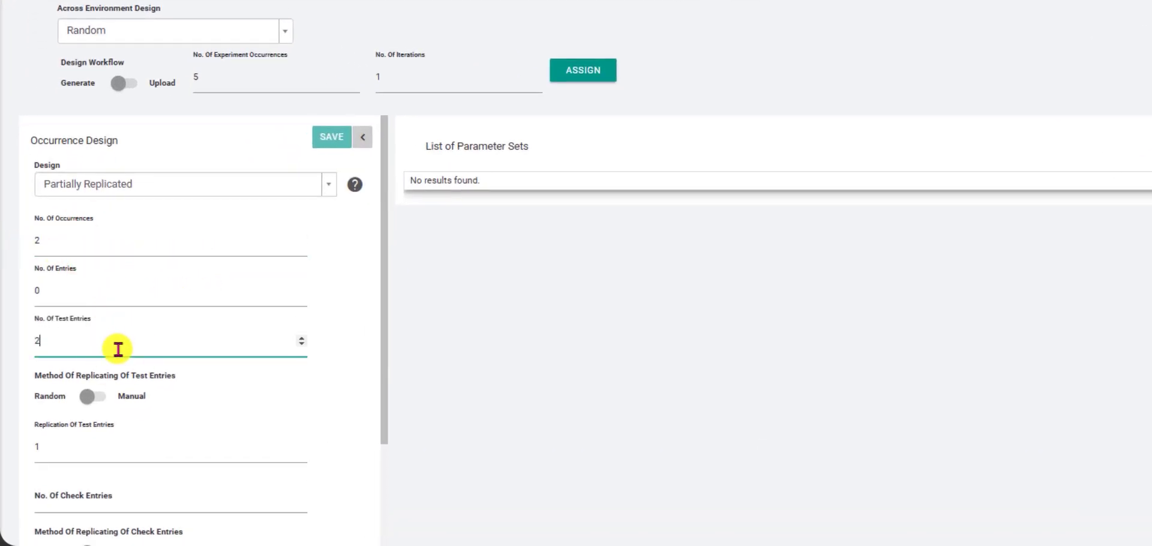
left_click(146, 453)
type(".4")
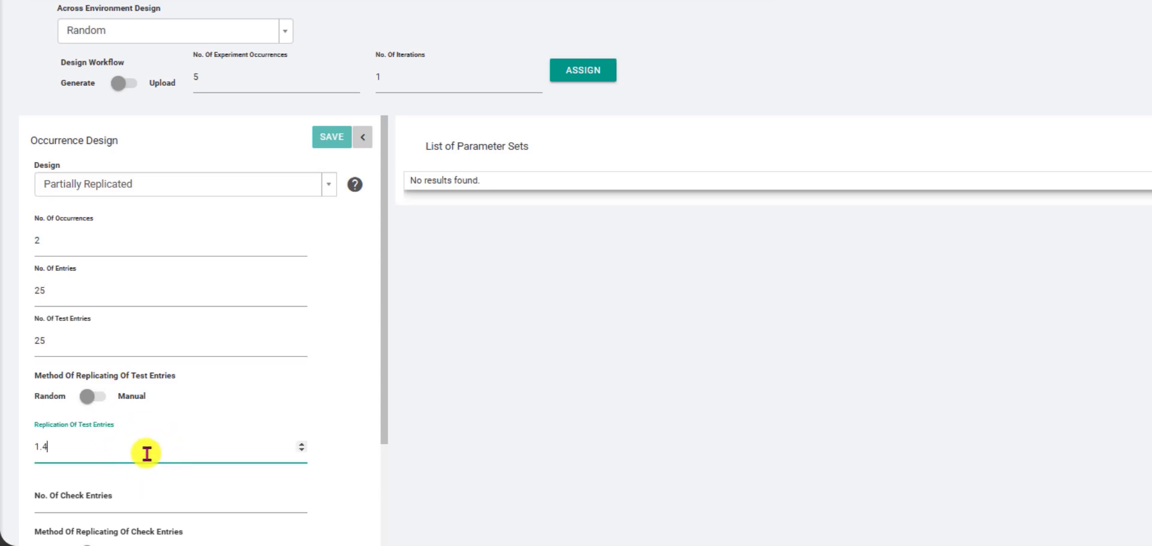
- Enter 3 check entries and a maximum of 41 plots, and save the first parameter set
scroll(234, 394, "down", 3)
left_click(139, 340)
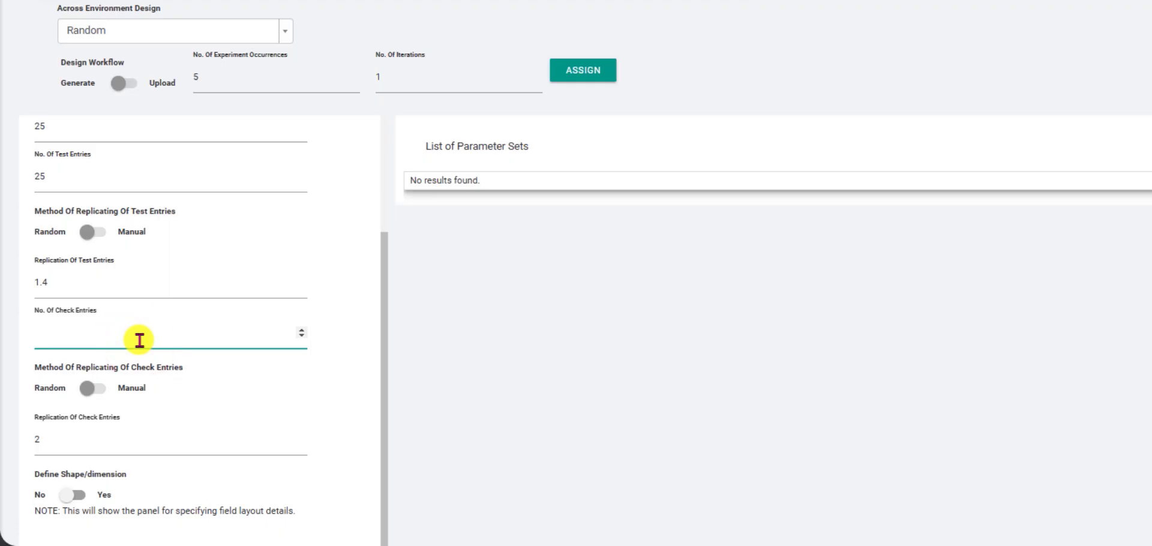
type("3")
left_click(345, 423)
scroll(348, 424, "down", 1)
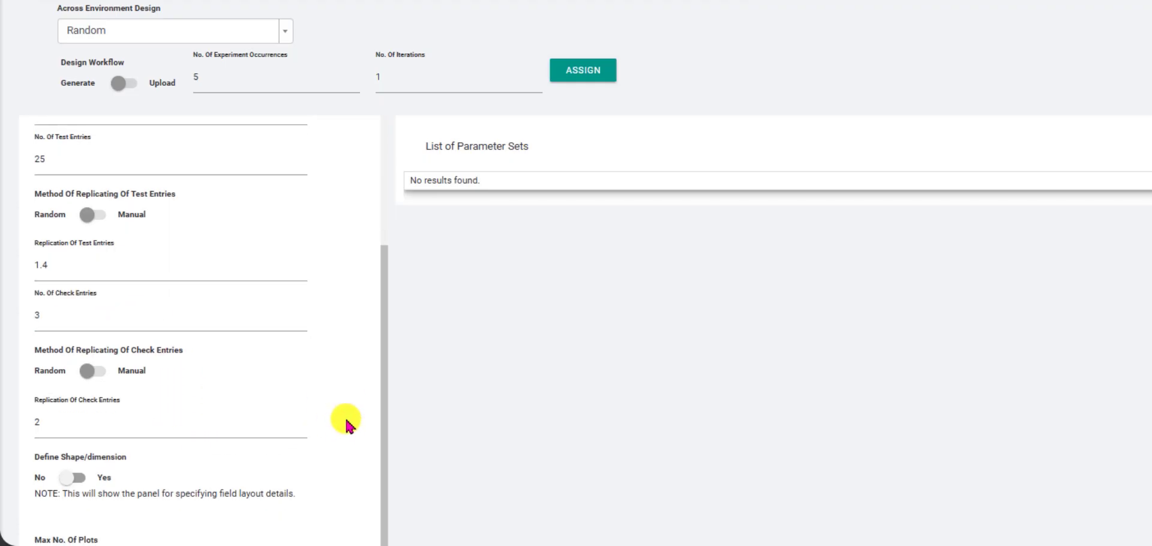
scroll(347, 423, "down", 1)
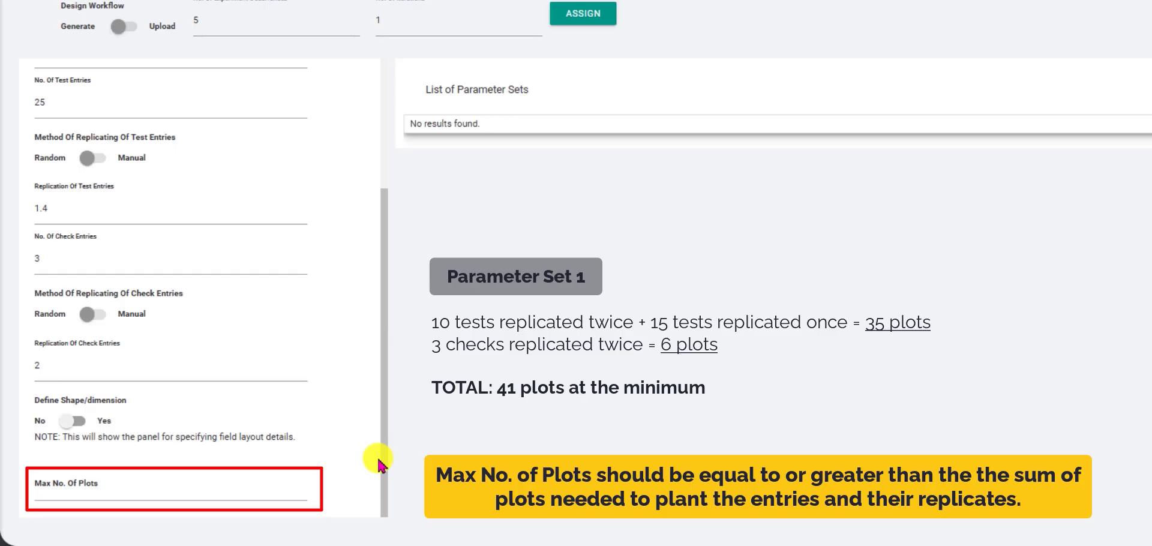
left_click(245, 489)
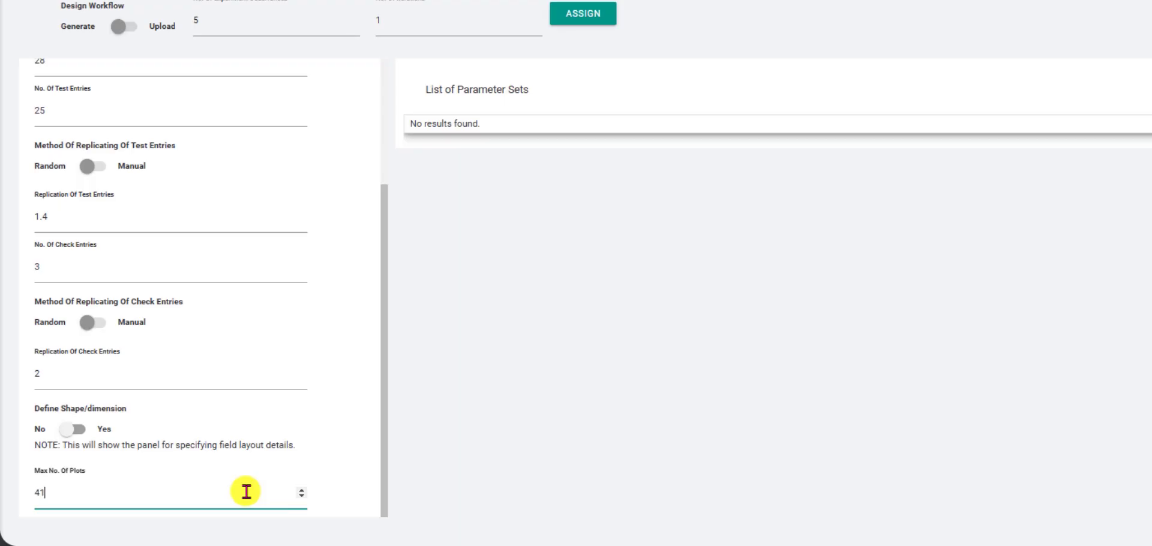
left_click(356, 425)
scroll(369, 406, "up", 3)
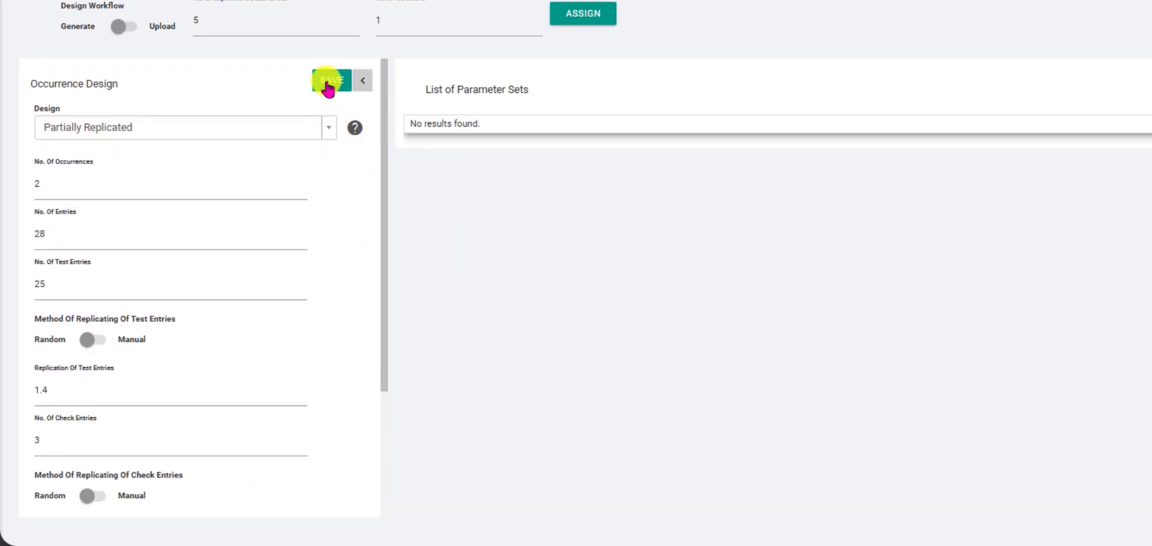
left_click(327, 83)
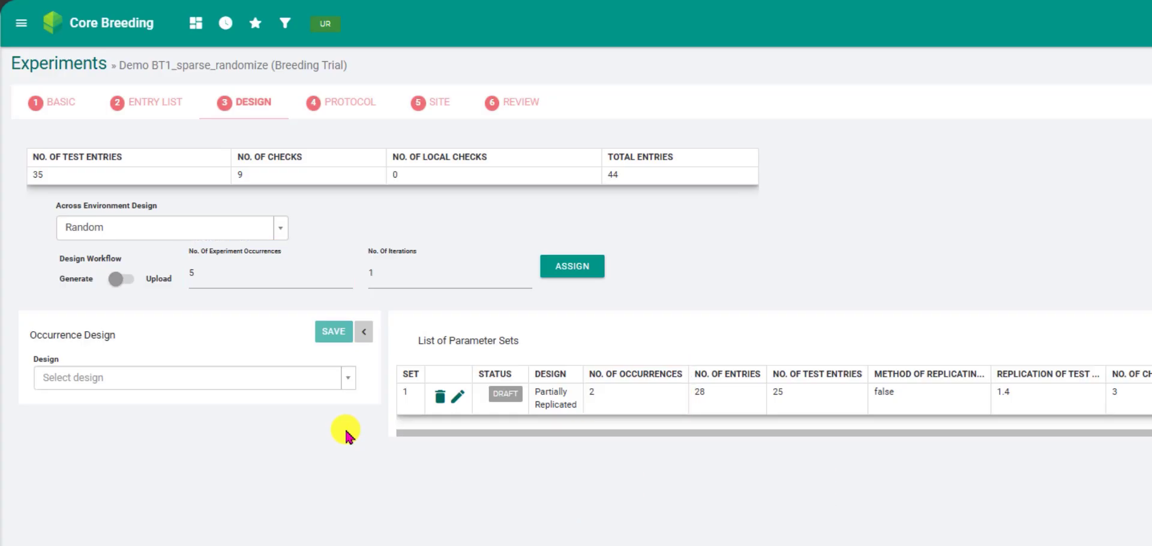
- Start a second Partially Replicated parameter set with 3 occurrences and 35 test entries
left_click(348, 377)
left_click(236, 434)
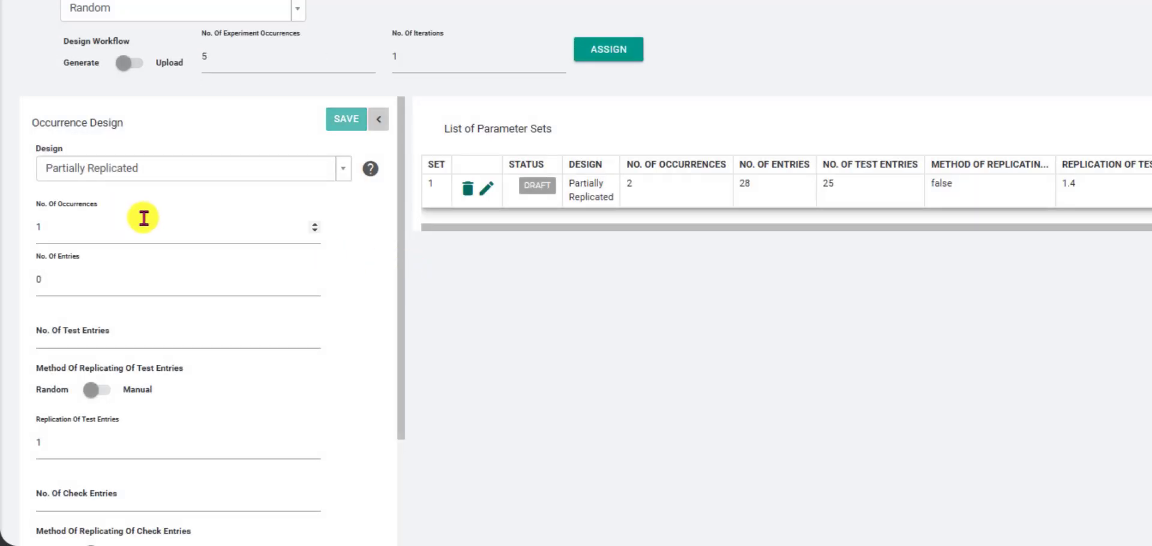
left_click(116, 226)
key("BackSpace")
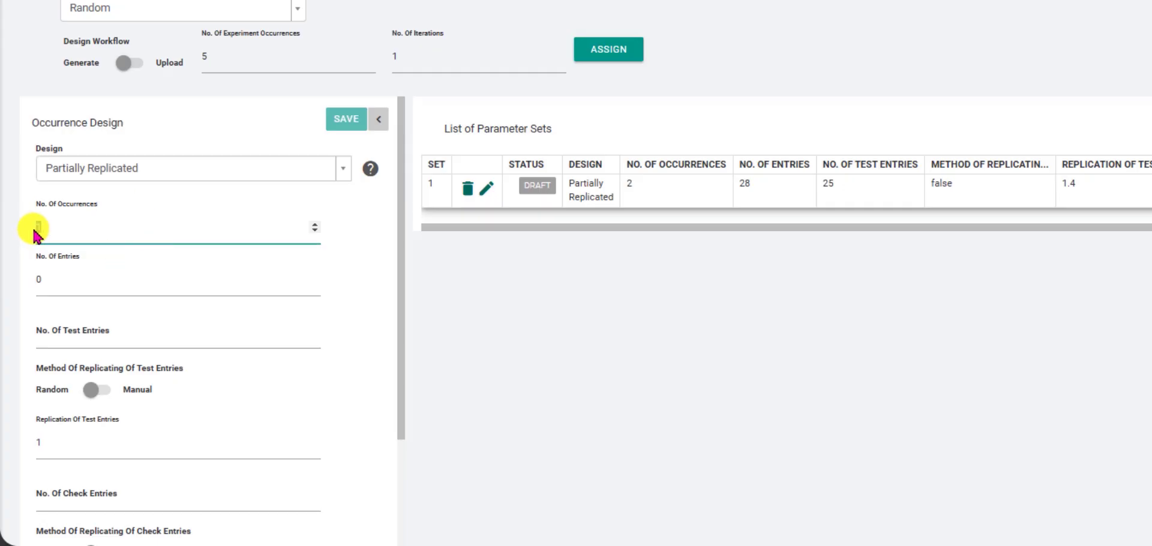
type("3")
left_click(357, 305)
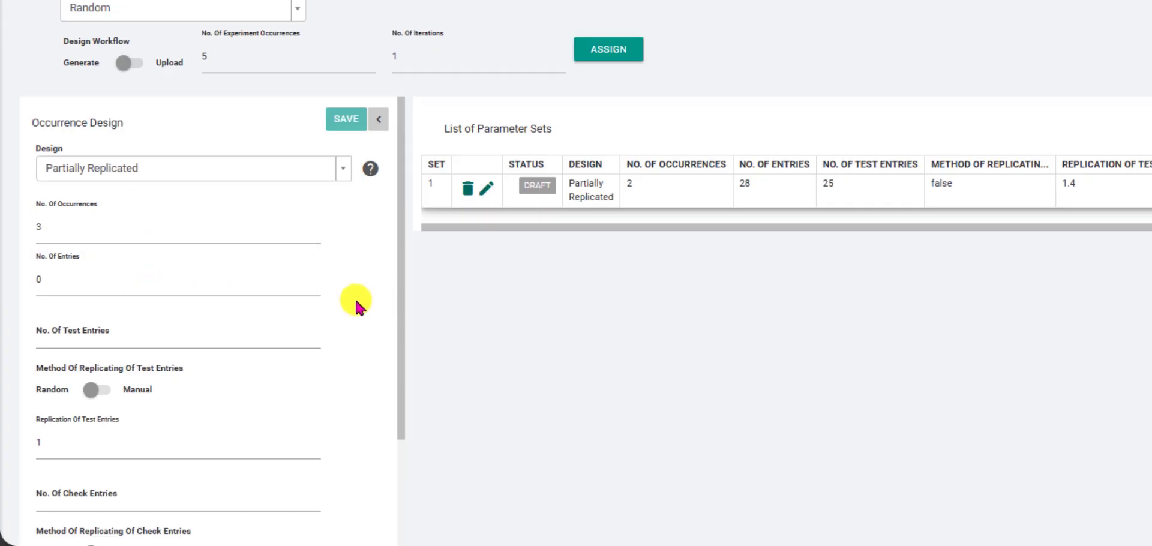
left_click(117, 343)
type("35")
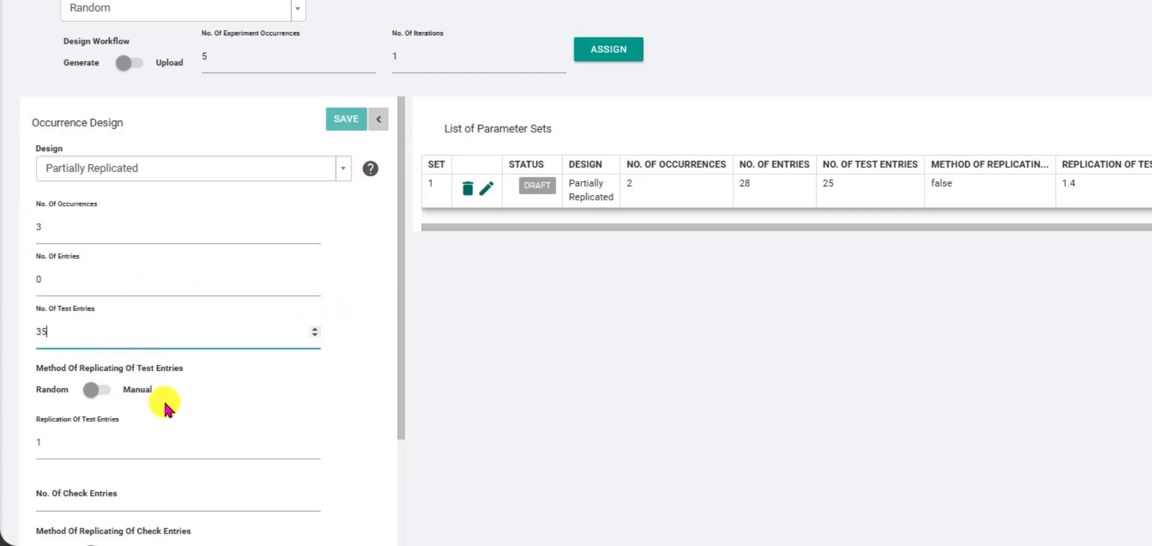
- Set the second parameter set's replication of test entries to 2.2 and its number of check entries to 3
left_click(161, 432)
key("BackSpace")
type("2")
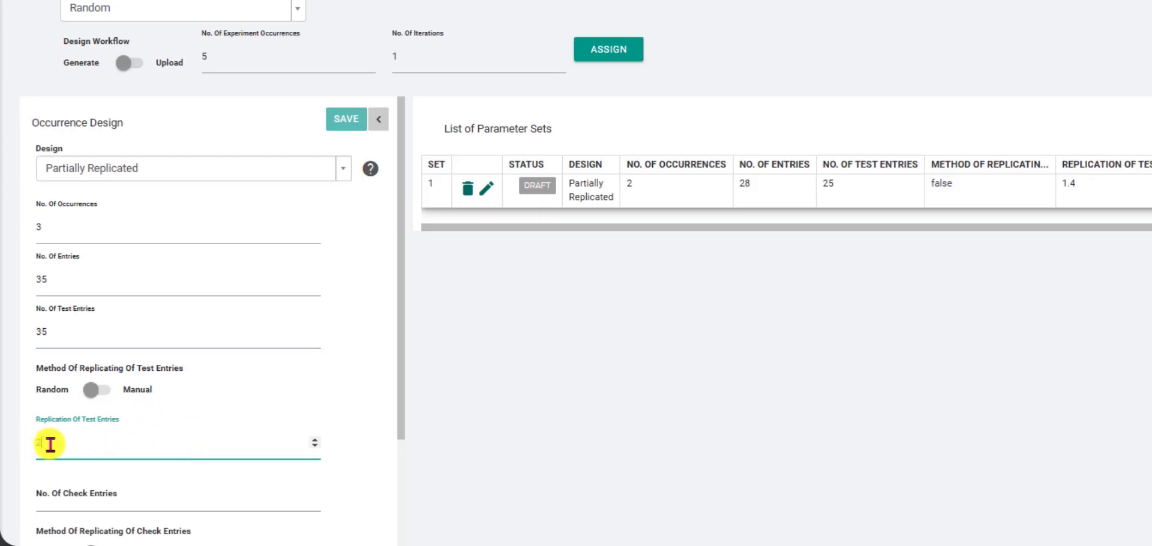
type(".2")
left_click(347, 379)
scroll(352, 376, "down", 3)
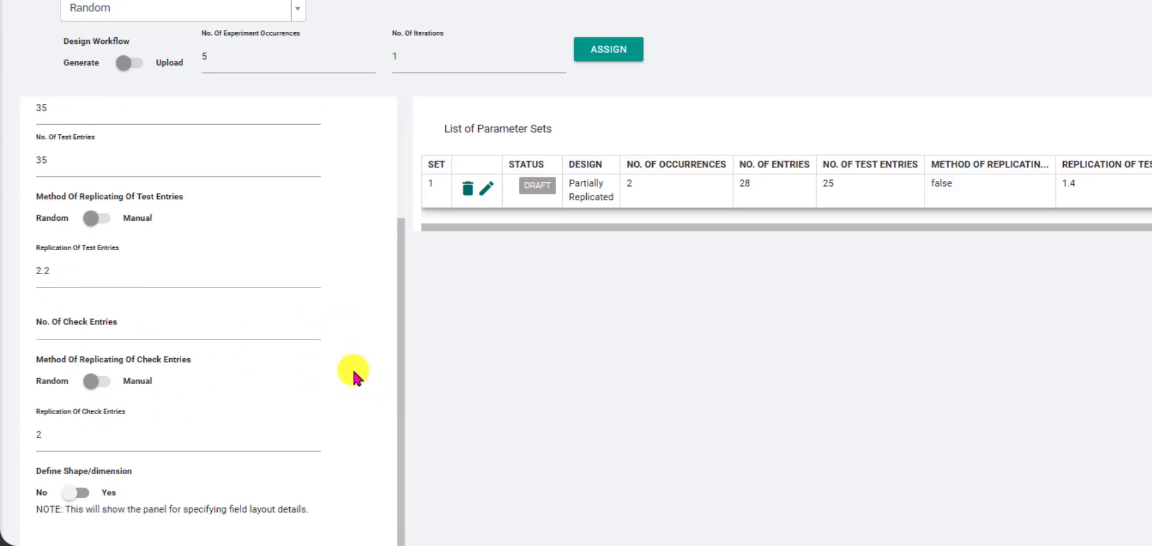
left_click(234, 320)
type("3")
left_click(358, 424)
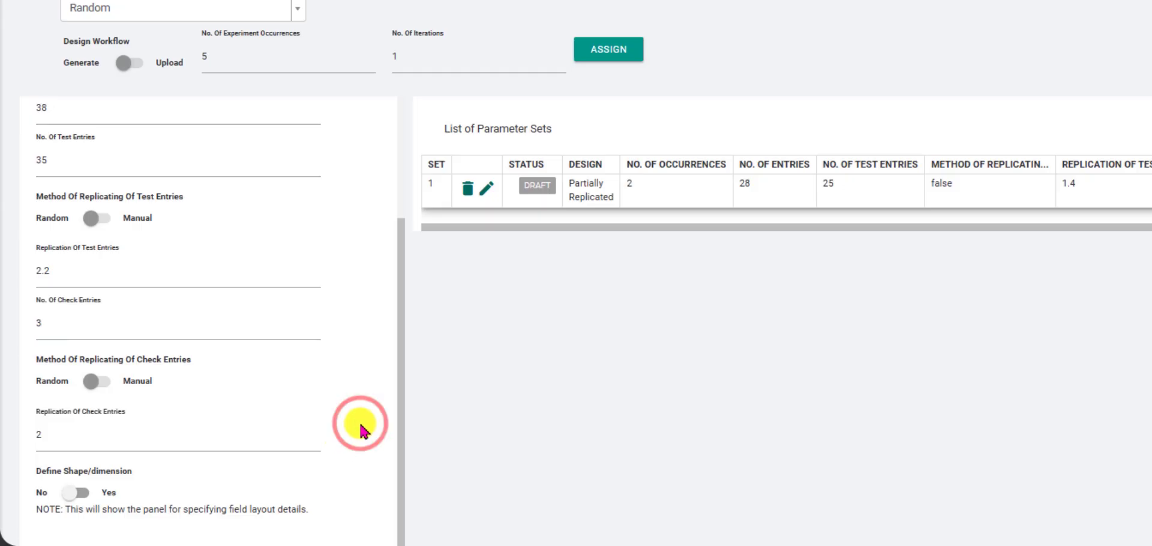
- Enable Define Shape/dimension for the second parameter set and set its maximum number of plots to 87
scroll(363, 430, "down", 1)
scroll(362, 435, "down", 3)
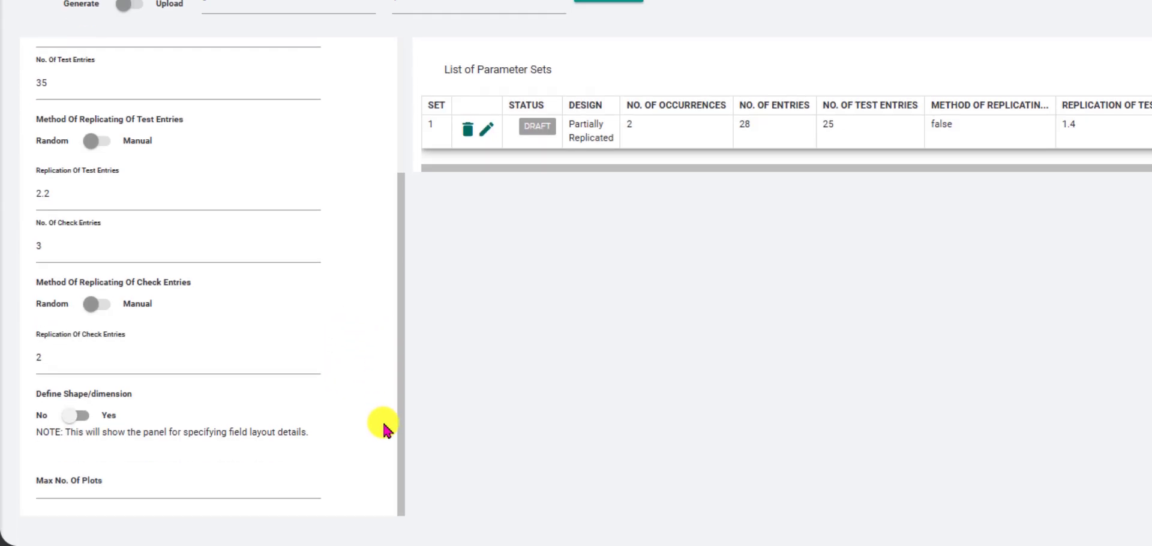
left_click(78, 415)
scroll(372, 342, "down", 5)
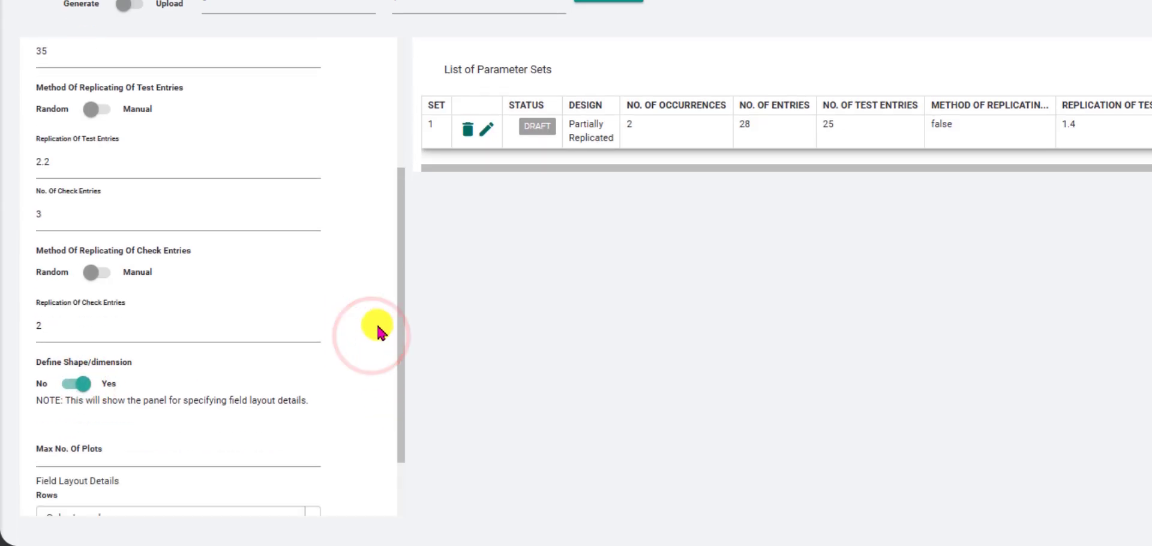
left_click(215, 365)
type("76")
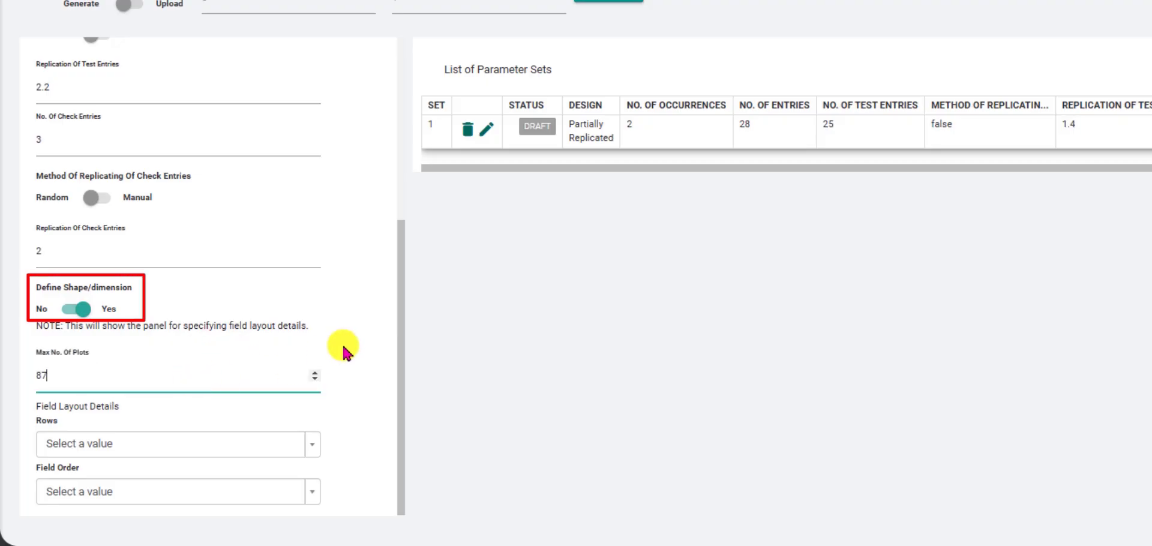
- Set the second parameter set's field layout to 19 rows with Row Serpentine field order
left_click(348, 342)
left_click(219, 442)
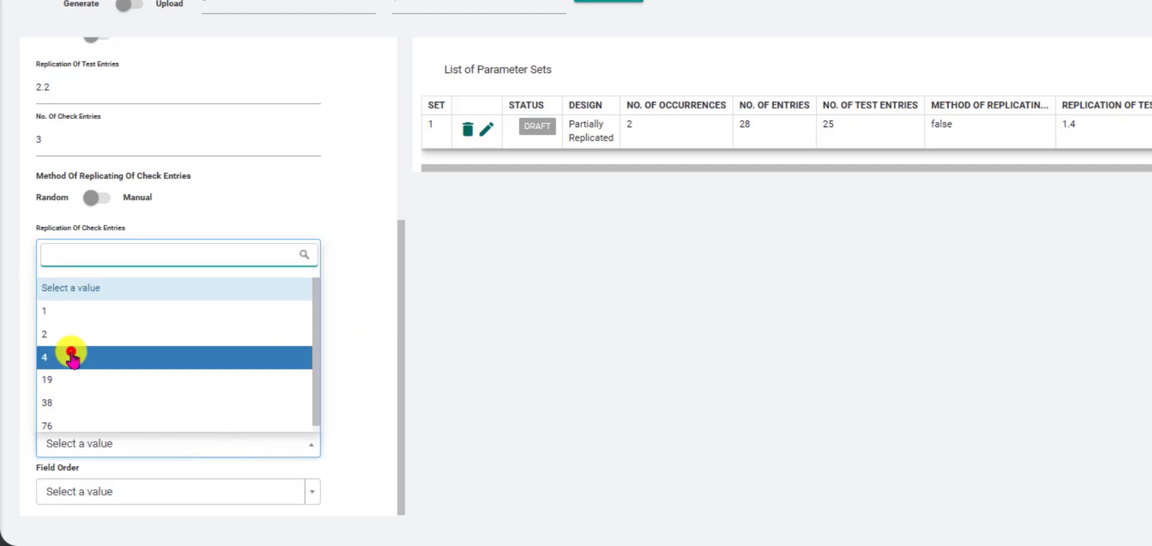
left_click(70, 356)
left_click(193, 444)
left_click(106, 381)
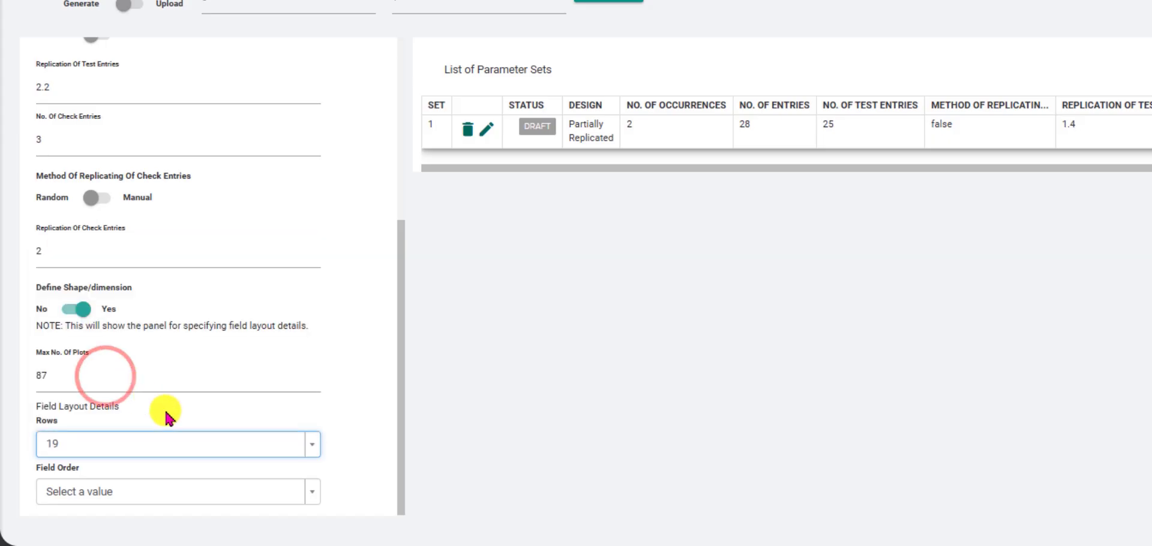
left_click(180, 498)
left_click(116, 466)
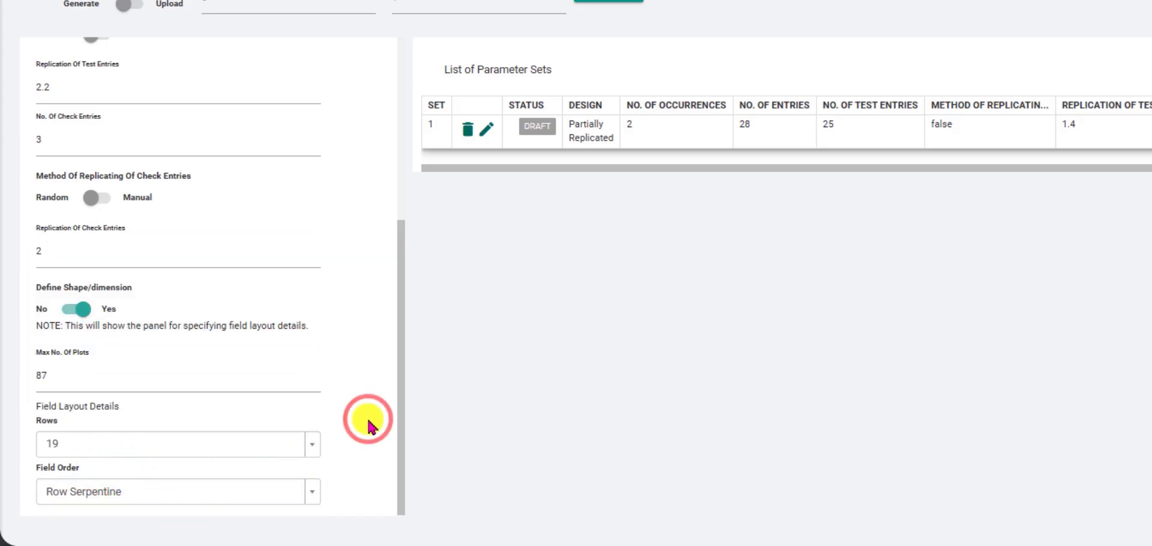
- Save the second parameter set and submit the list of parameter sets for randomization
scroll(367, 414, "up", 6)
left_click(342, 134)
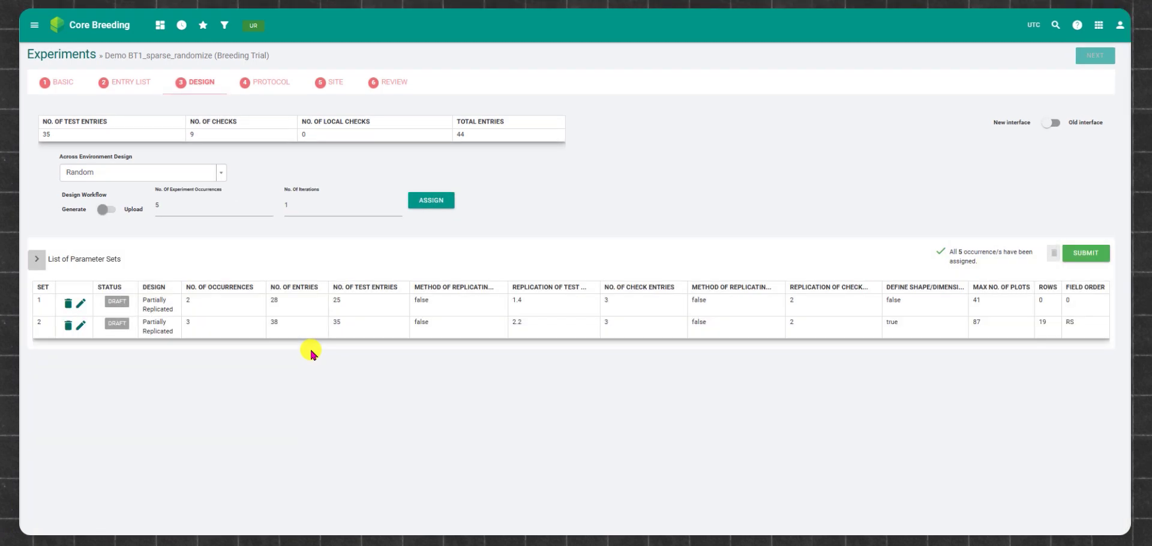
left_click(1092, 259)
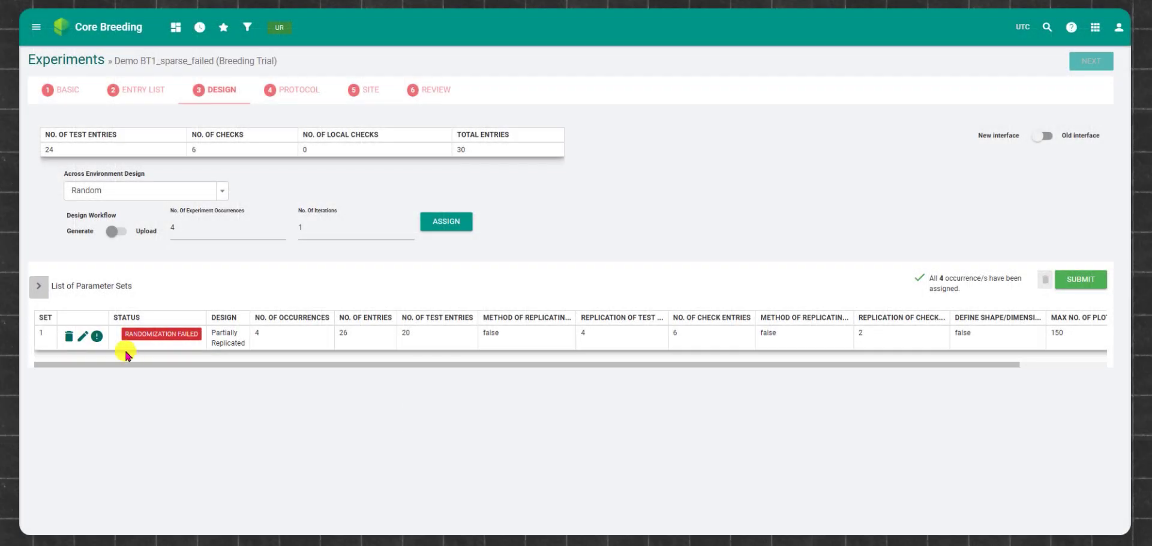
- Examine the error details of the failed randomization for the parameter set in Demo BT1_sparse_failed
mouse_move(100, 339)
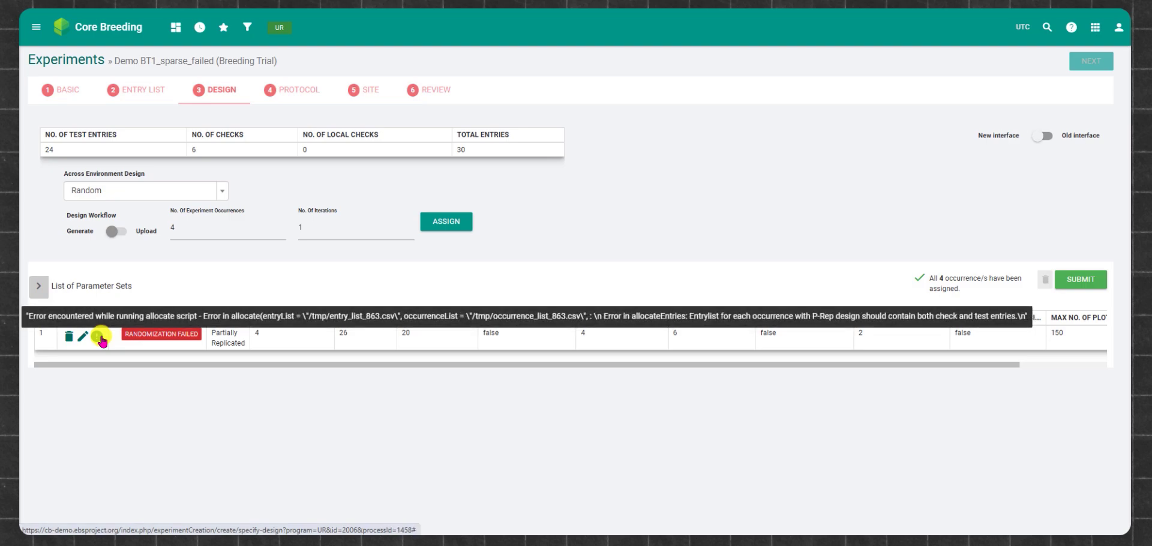
left_click(128, 411)
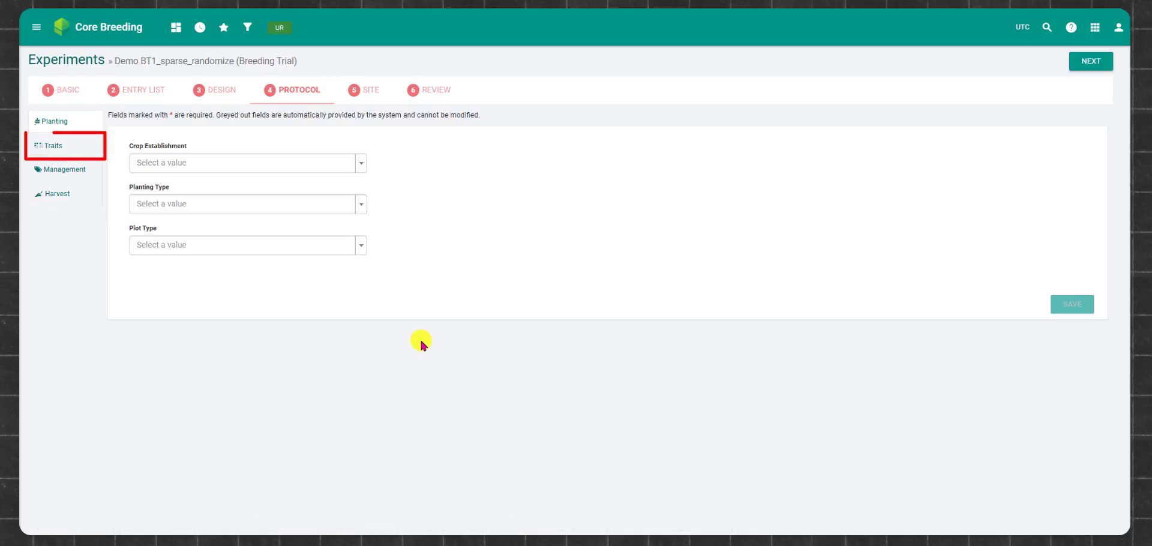
- Add the Date of 50% flowering trait to the experiment's trait protocol
left_click(75, 145)
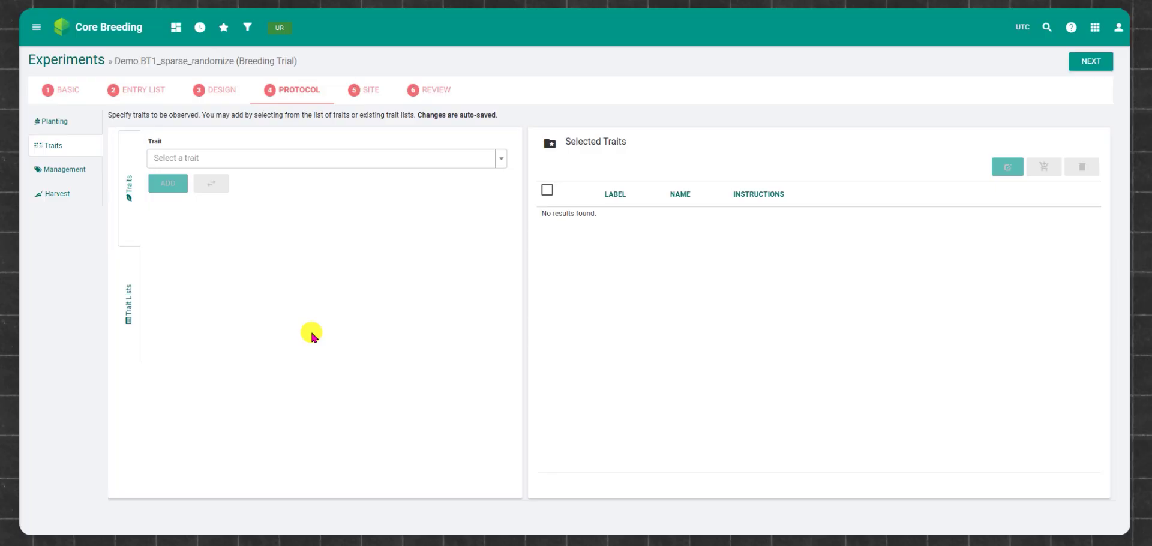
left_click(501, 159)
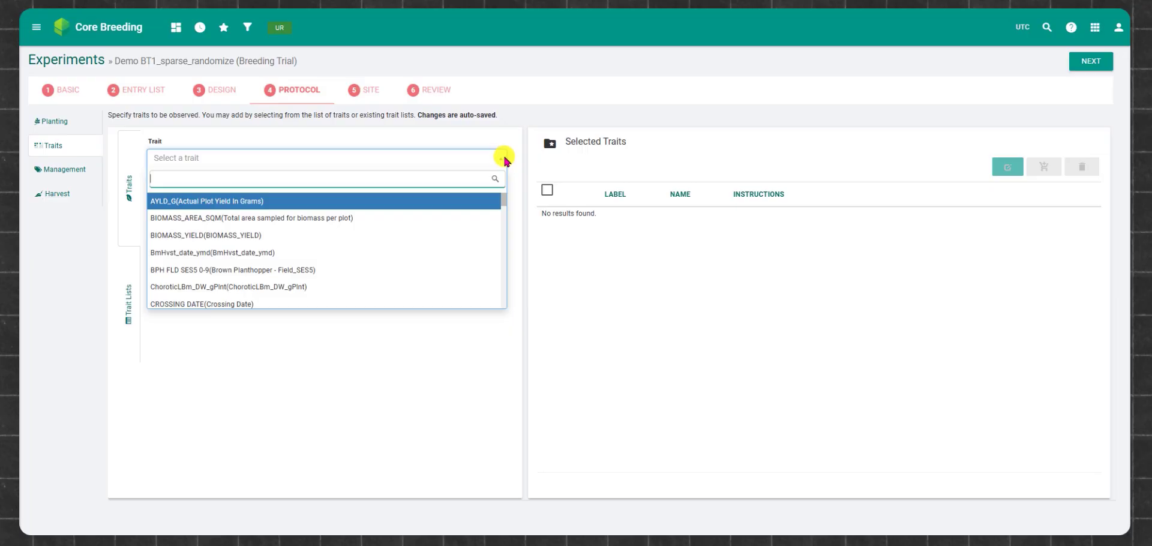
type("50")
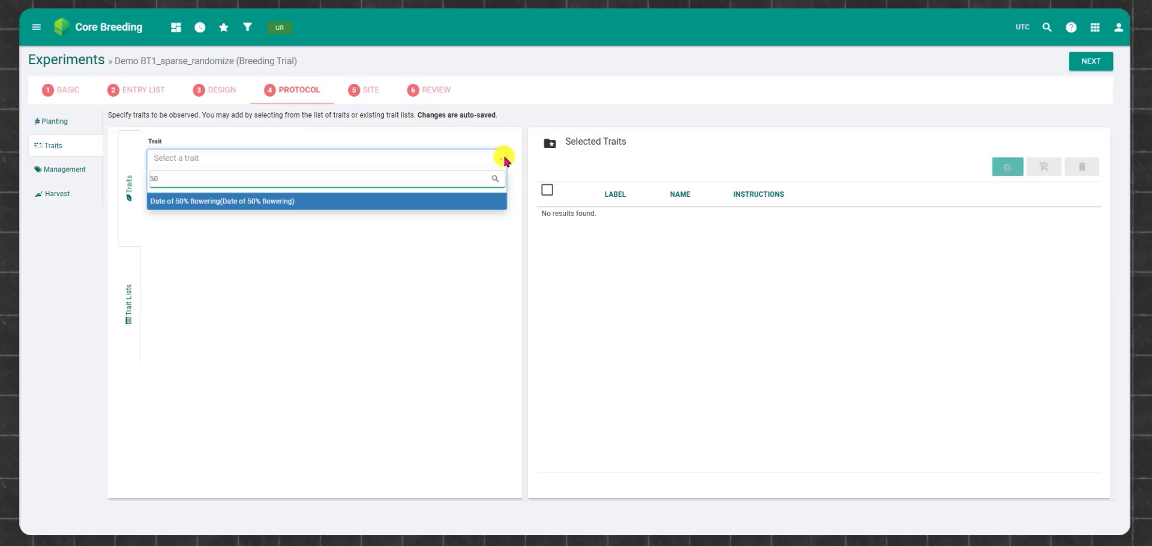
left_click(459, 200)
left_click(168, 183)
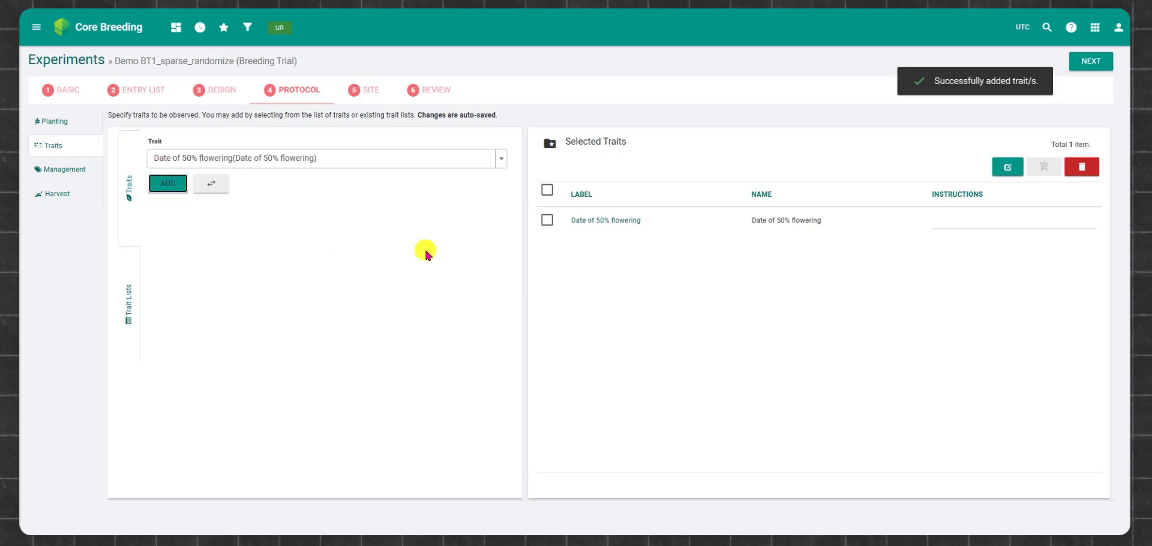
- Add the traits Rice Plant Height Plant 1 and Rice Plant Height Plant 2, and show the option for adding existing trait lists
left_click(436, 158)
type("plant")
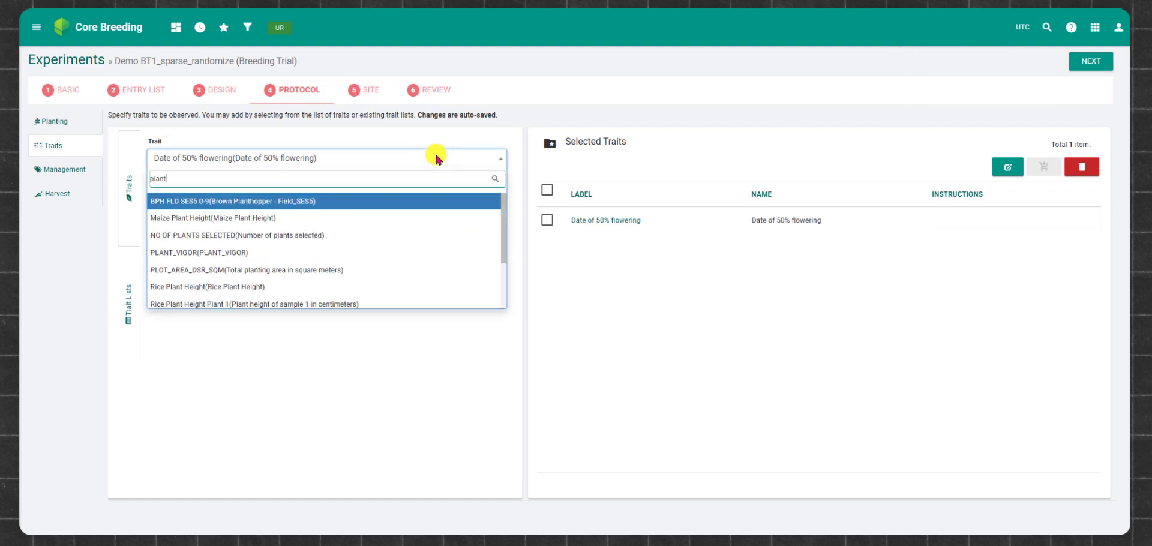
scroll(257, 232, "down", 1)
left_click(257, 231)
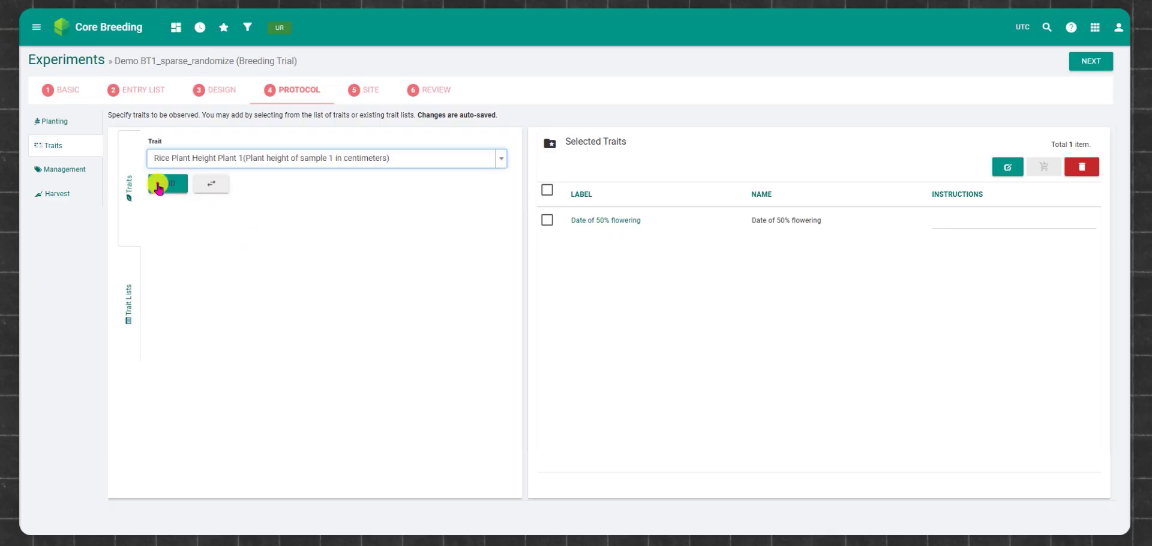
left_click(168, 183)
left_click(479, 159)
left_click(288, 247)
left_click(168, 183)
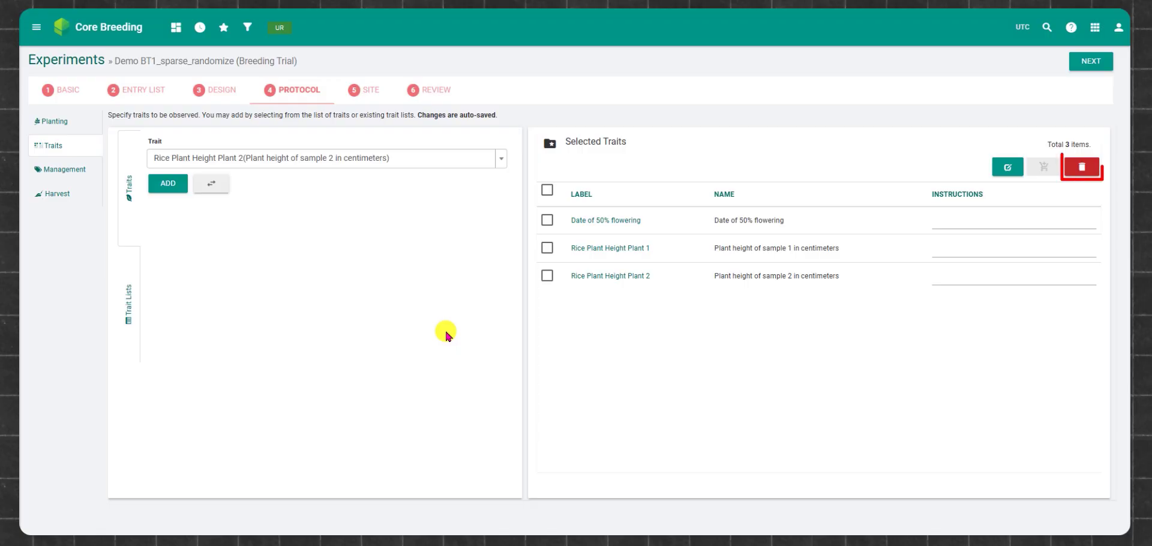
left_click(127, 297)
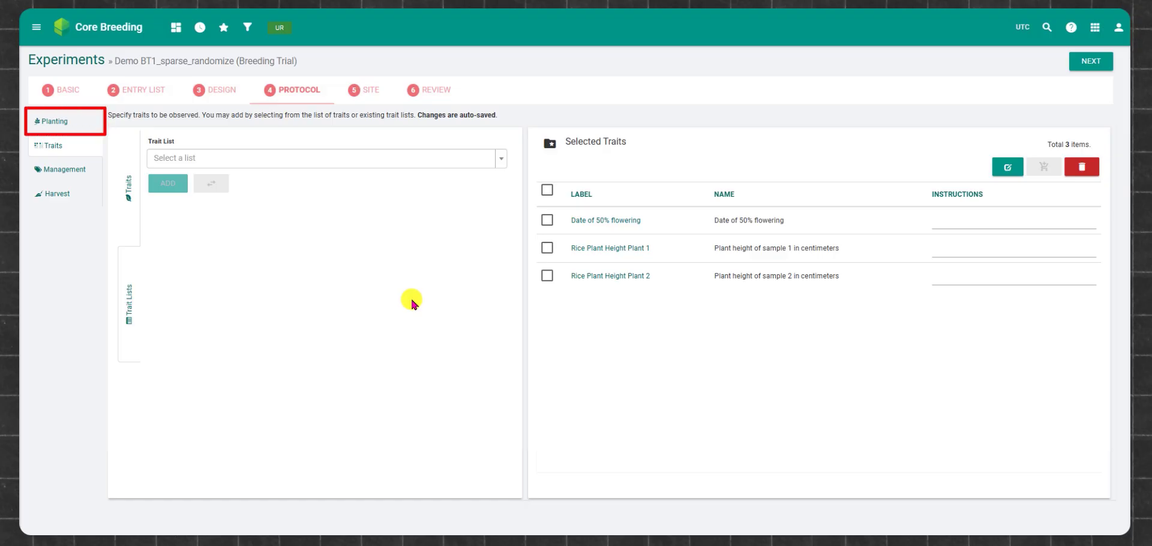
- In the planting protocol, set crop establishment to transplanted, planting type to Flat and plot type to Transplanted_unknown
left_click(77, 125)
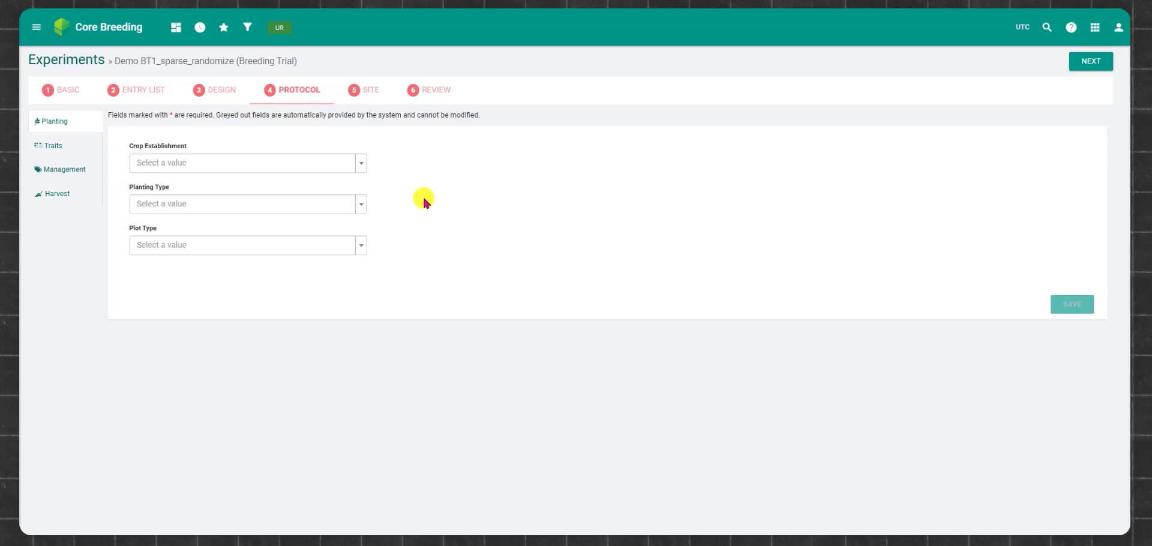
left_click(317, 167)
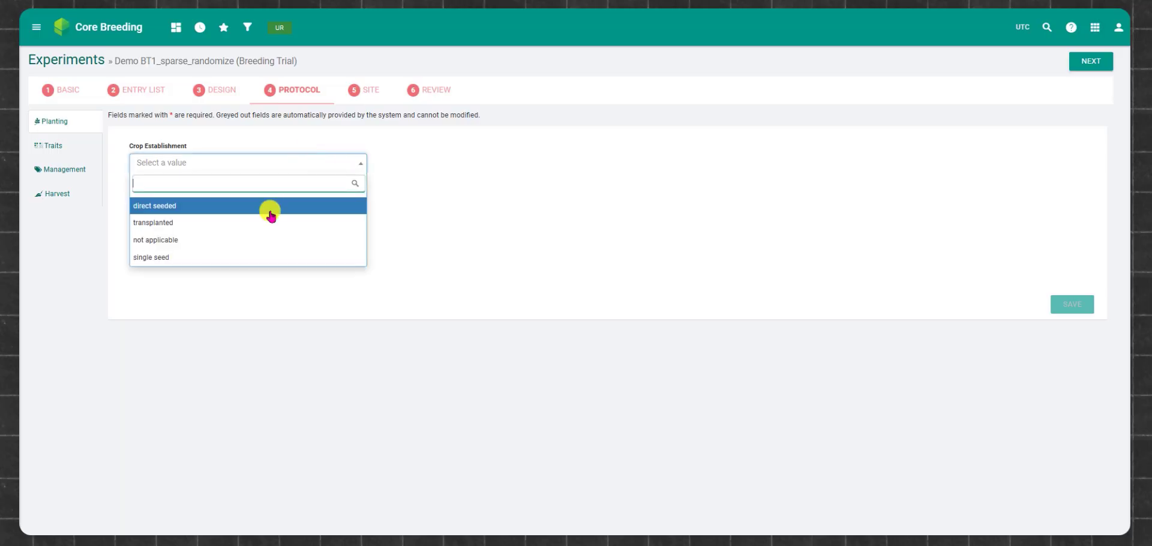
left_click(269, 207)
left_click(218, 206)
left_click(218, 245)
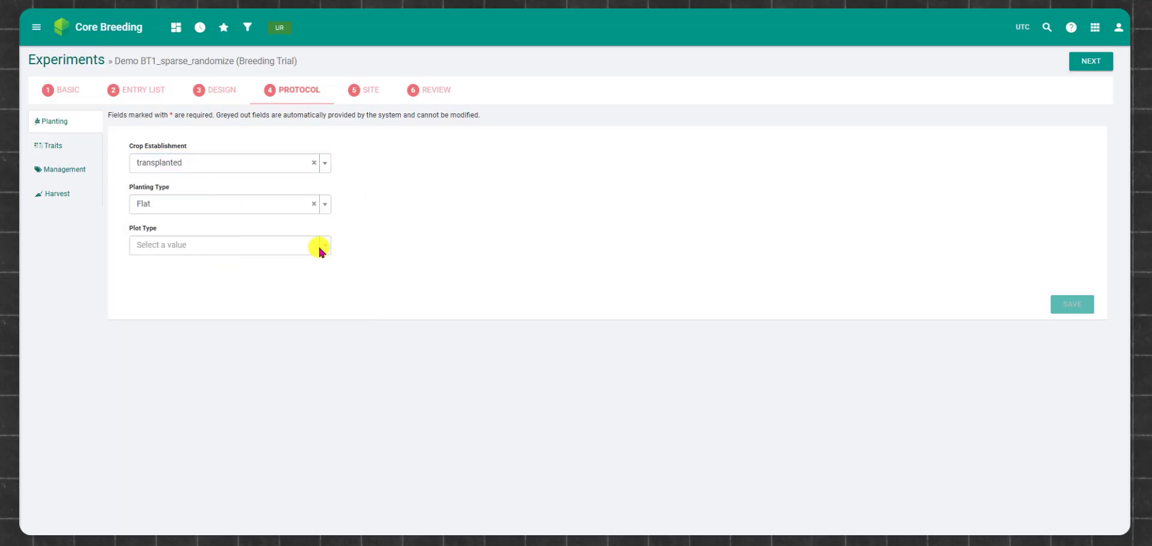
left_click(323, 246)
scroll(270, 319, "down", 5)
left_click(259, 388)
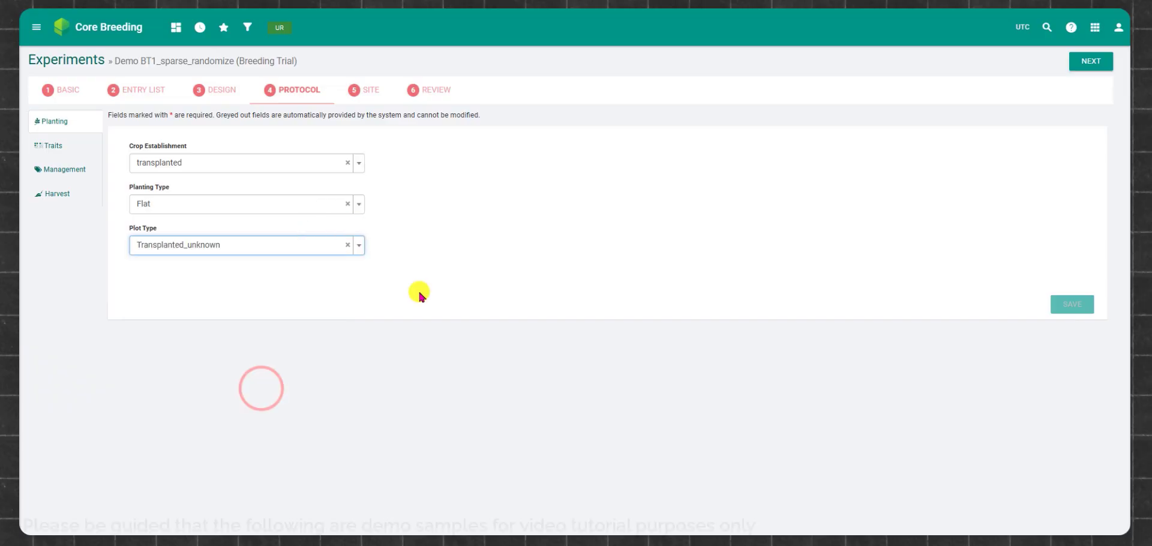
- Enter 3 rows per plot, 10 hills per row, 10 cm between rows, 20 cm between hills and a 0.3 m plot length
left_click(505, 181)
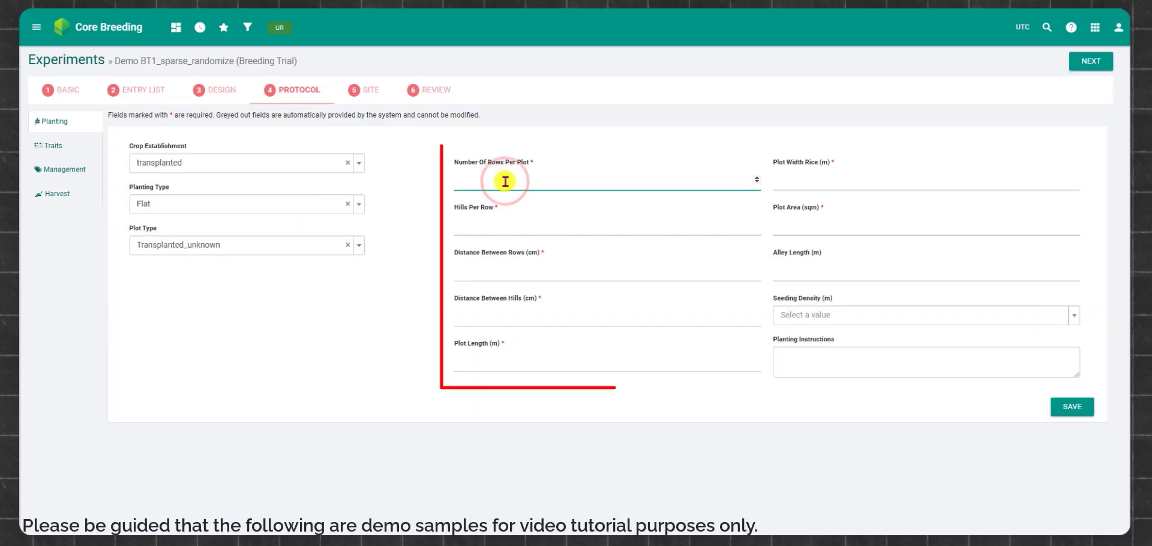
type("3")
left_click(493, 222)
type("10")
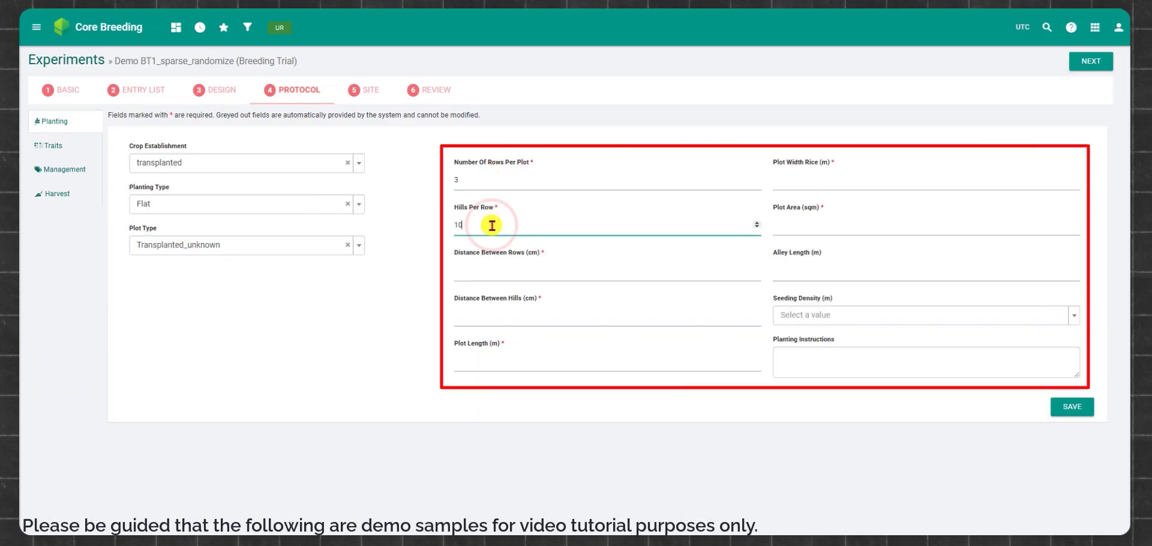
left_click(484, 271)
type("10")
left_click(485, 309)
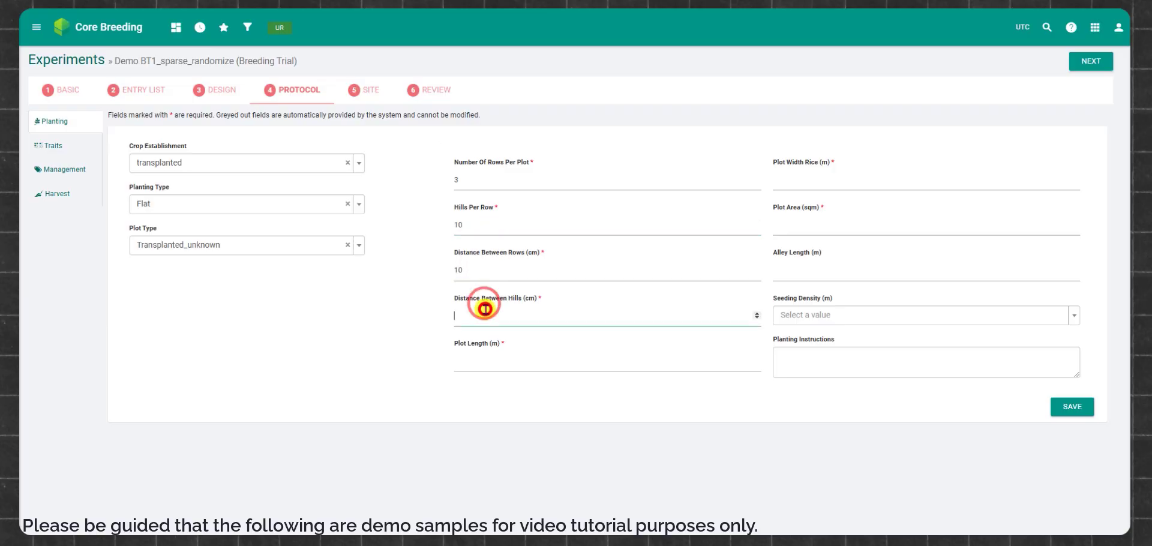
type("20")
left_click(474, 358)
type("0.3")
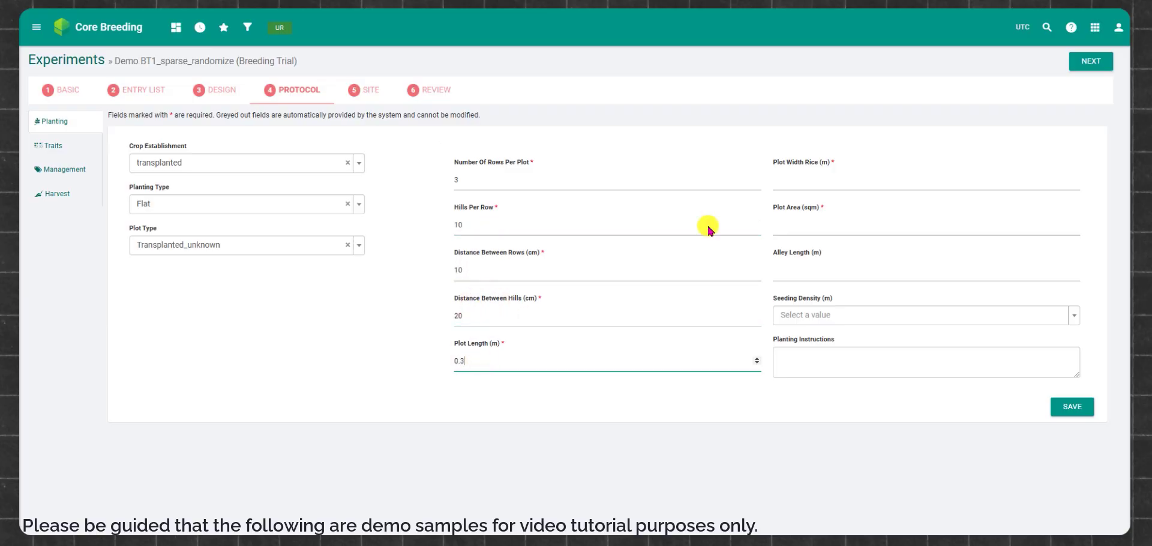
- Enter plot width 2 m, plot area 0.6 sqm, alley length 5 m and seeding density Sparse, and save the planting protocol
left_click(798, 180)
type("2")
left_click(791, 221)
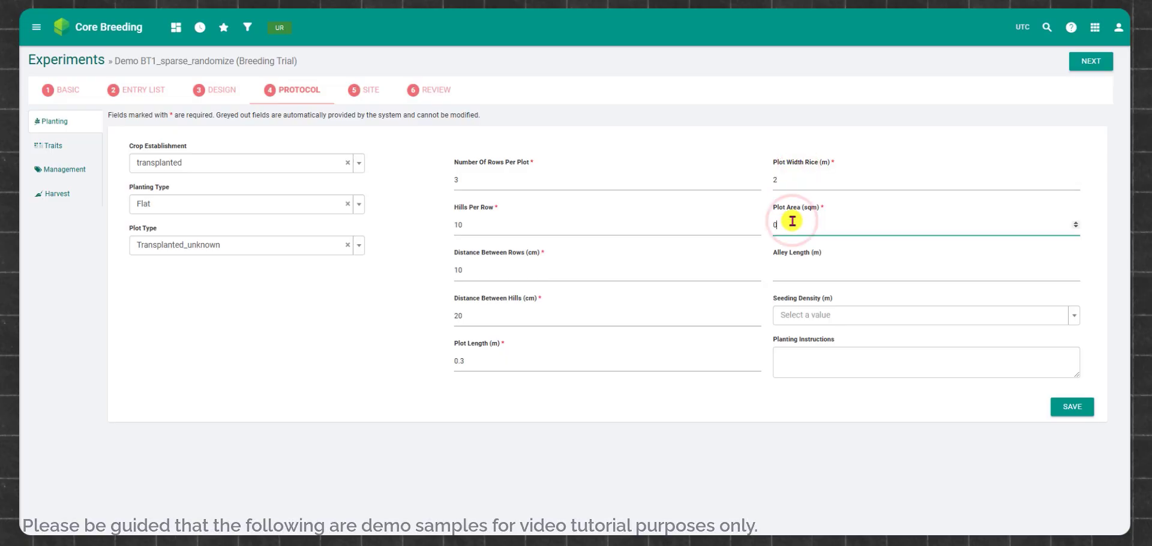
left_click(802, 264)
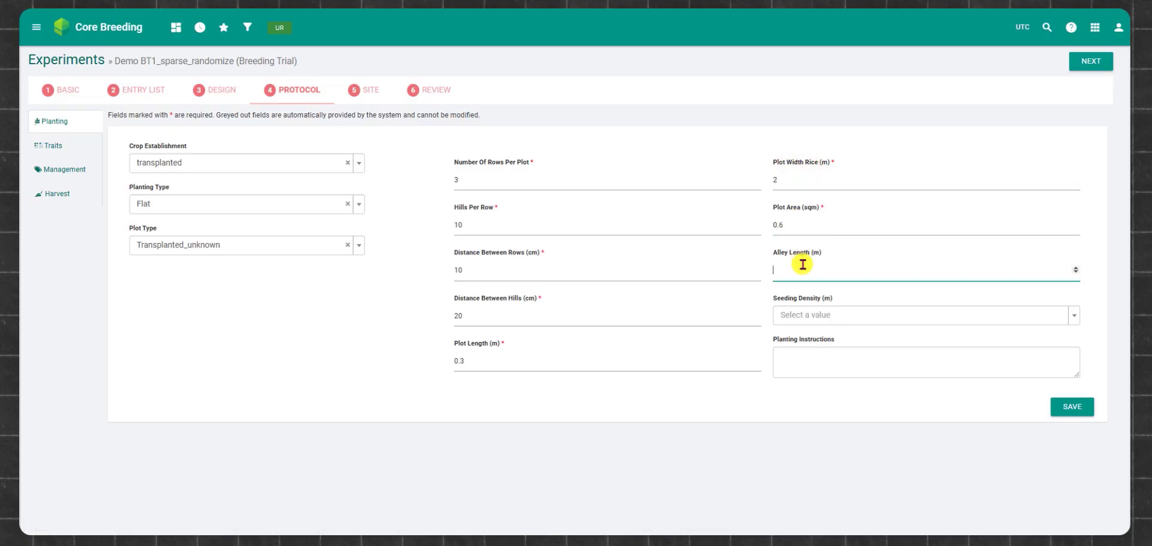
type("0")
left_click(807, 313)
left_click(815, 360)
left_click(790, 271)
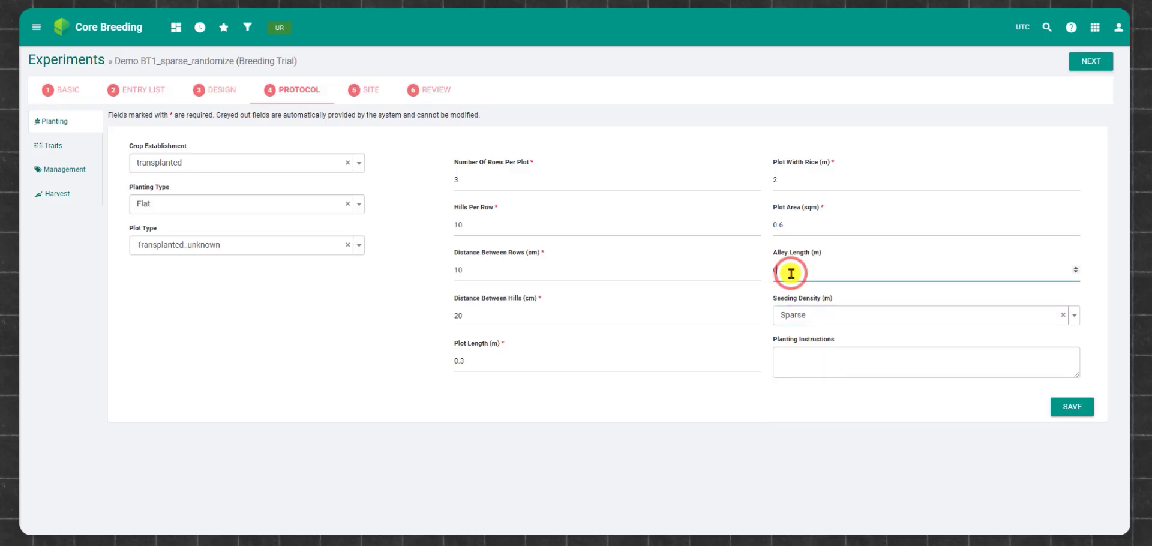
key("BackSpace")
type("5")
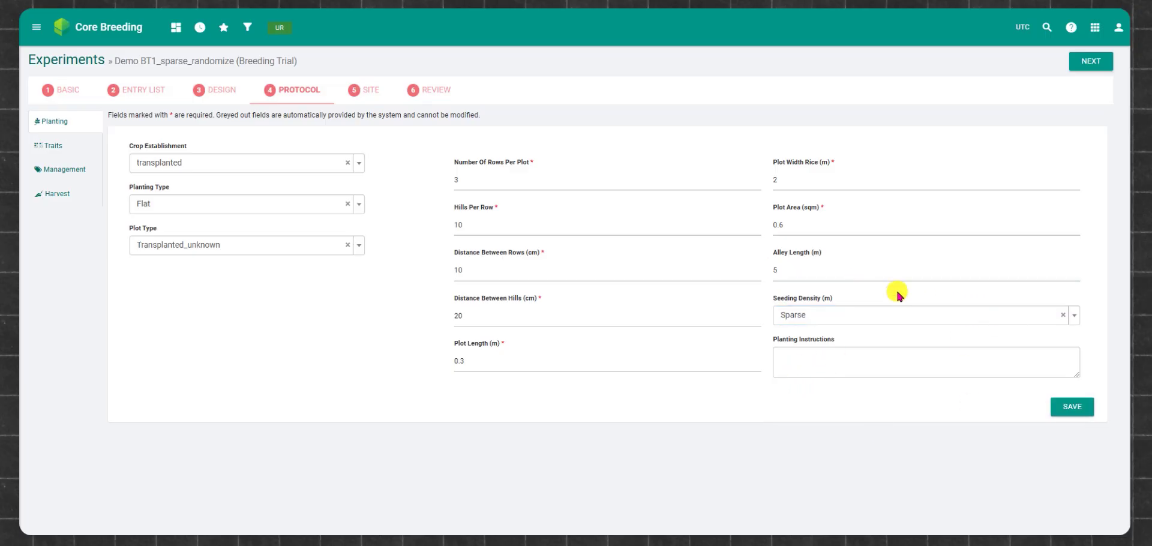
left_click(1067, 409)
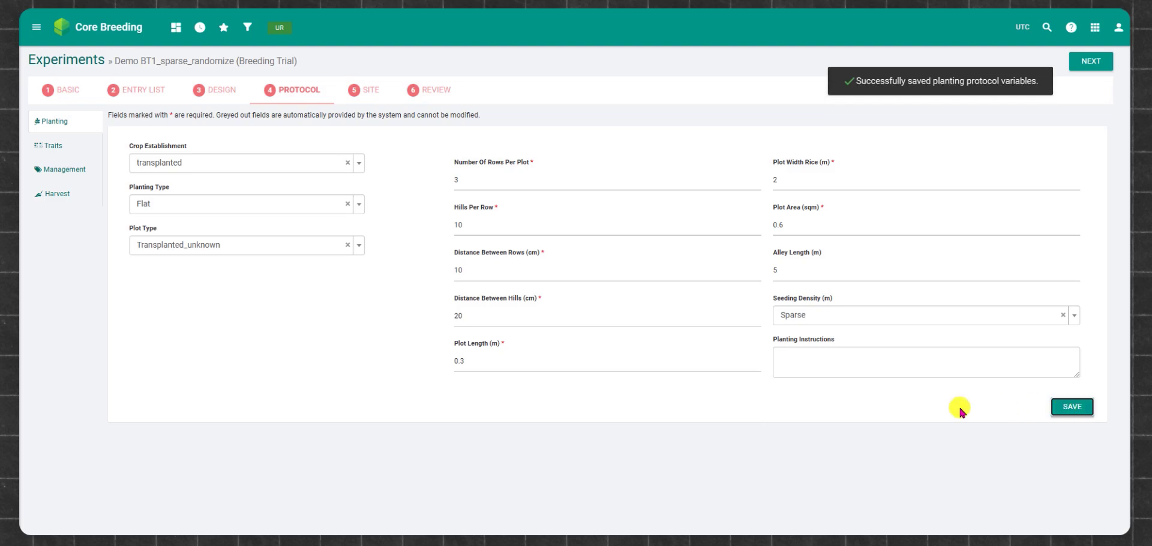
- Add the FERT1 BRAND and FERT1 DATE variables to the experiment's management protocol
left_click(77, 171)
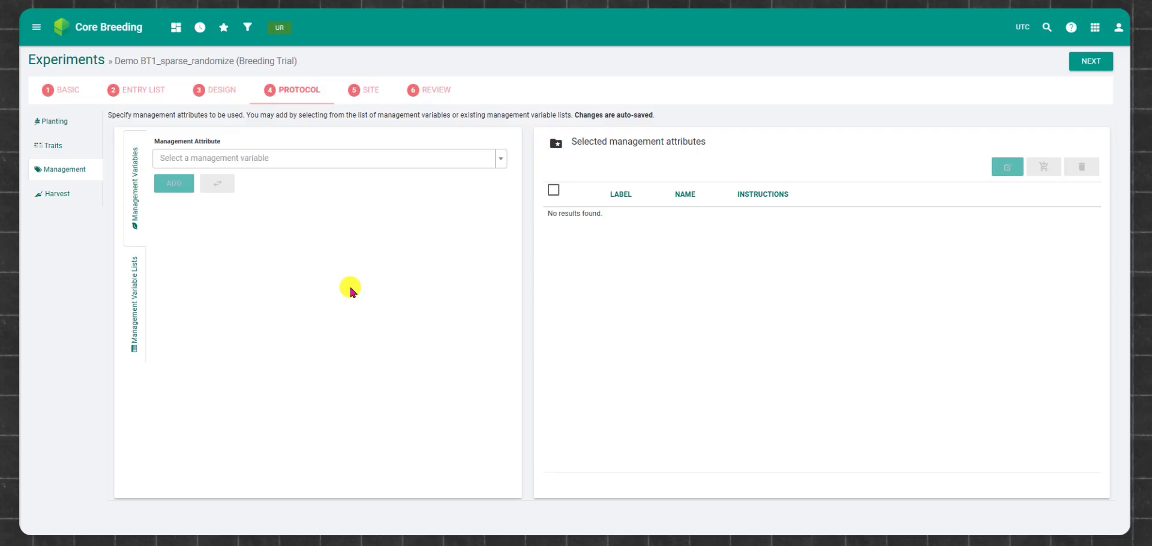
left_click(390, 163)
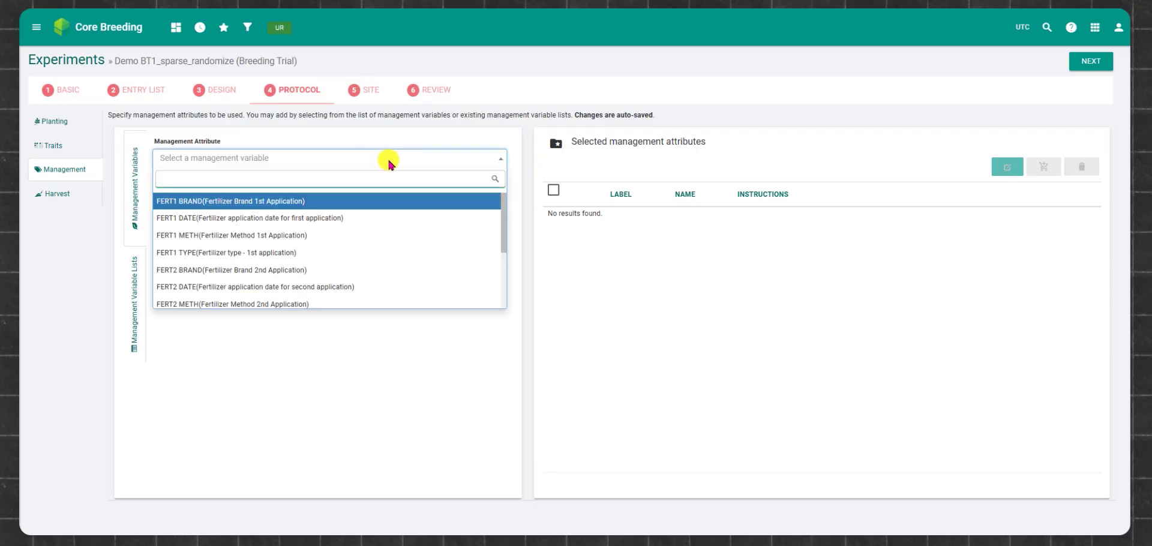
left_click(363, 200)
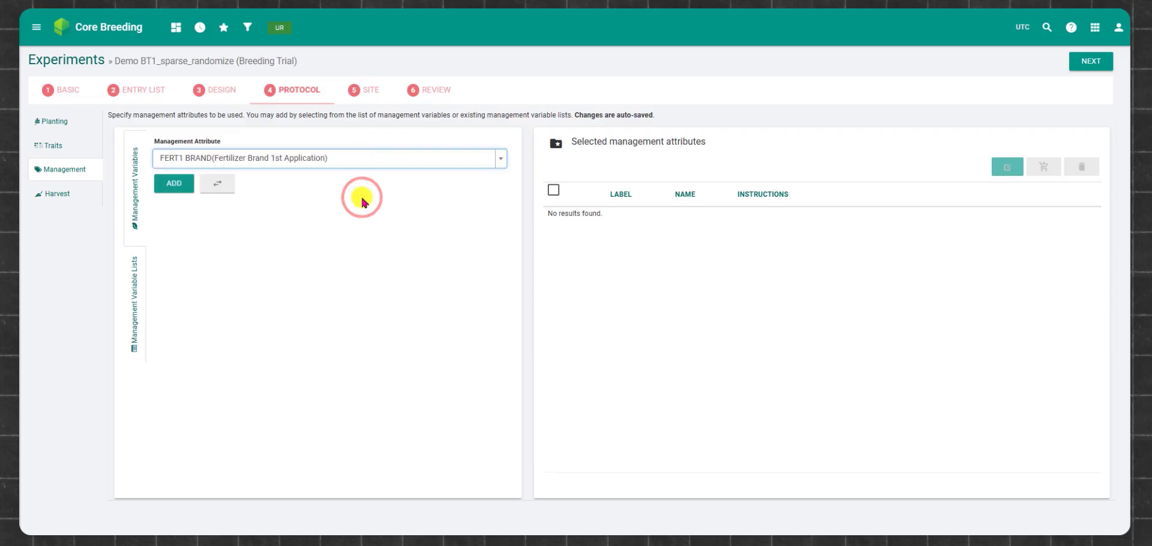
left_click(183, 189)
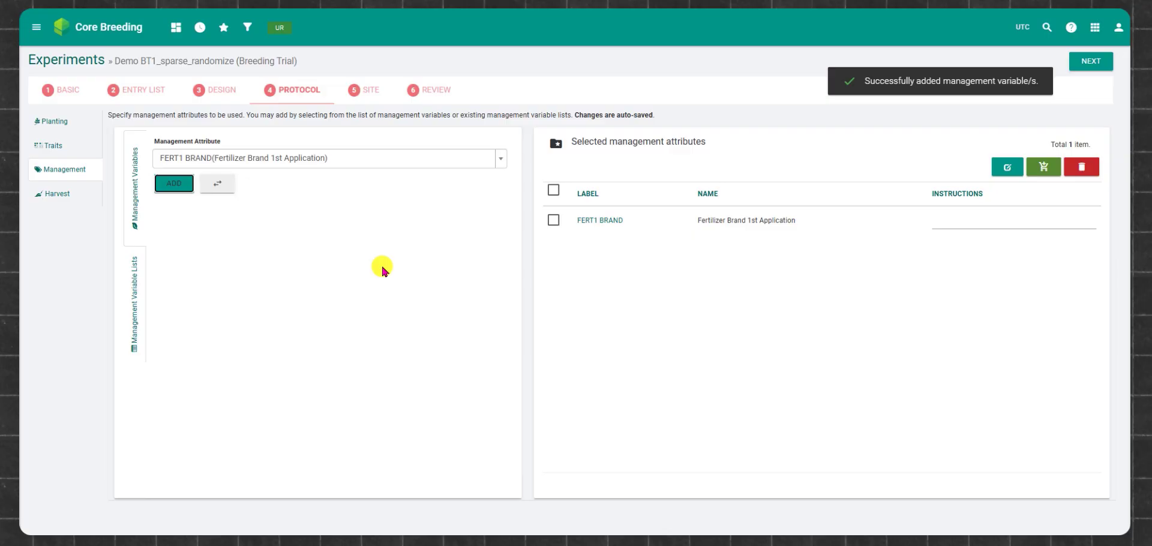
left_click(393, 155)
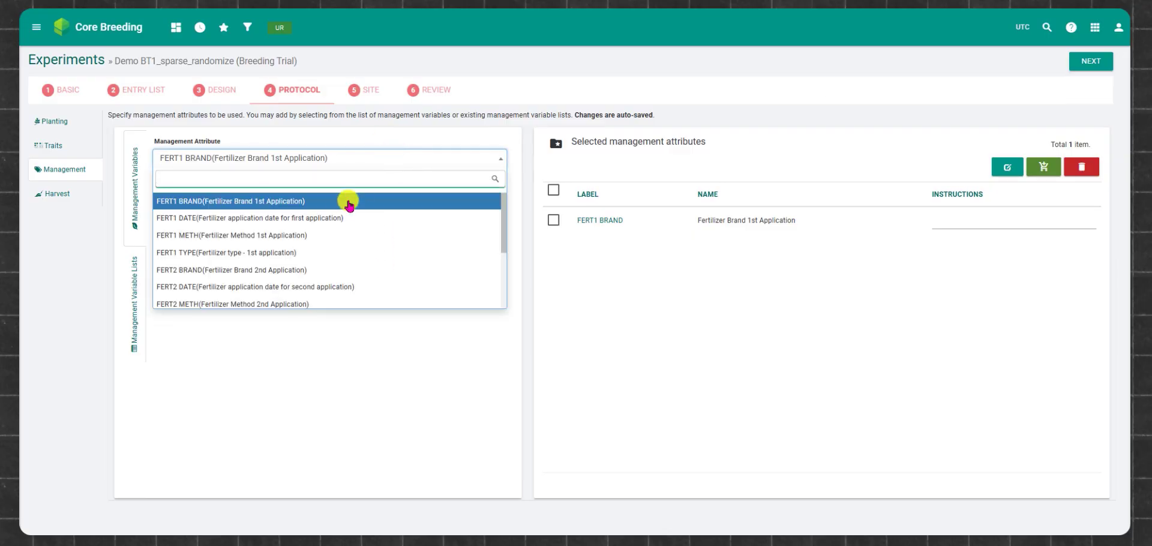
left_click(343, 217)
left_click(175, 183)
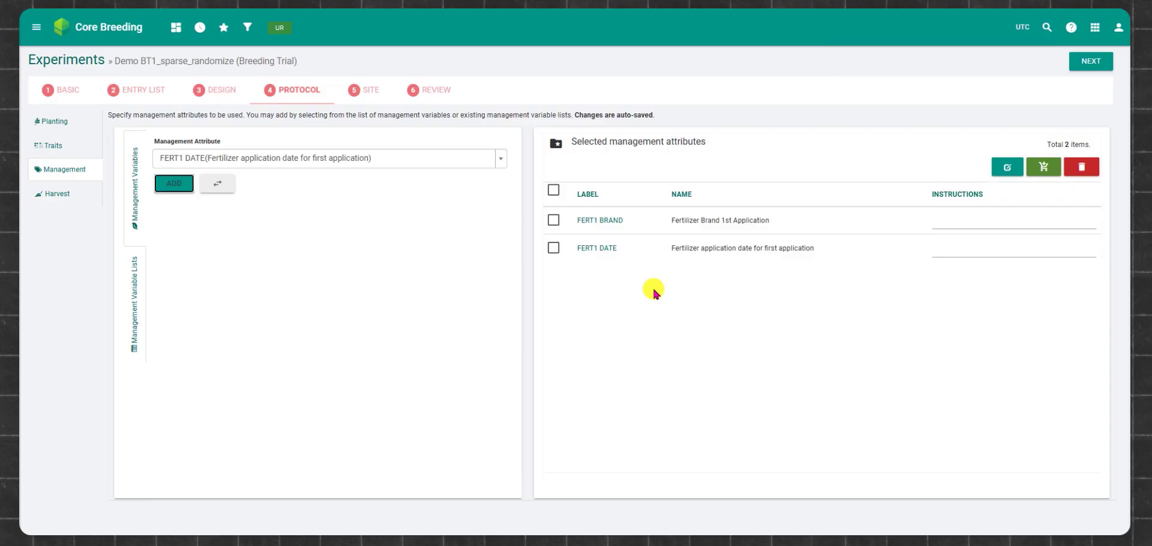
- Save both selected management attributes as a new management variable list named "Mgt List sample"
left_click(553, 189)
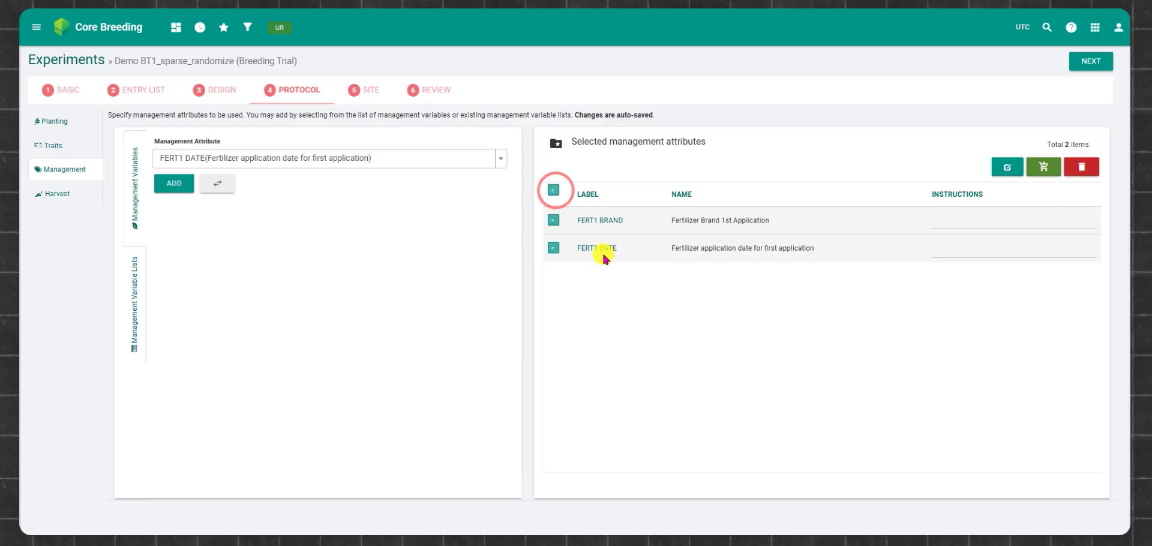
left_click(1049, 167)
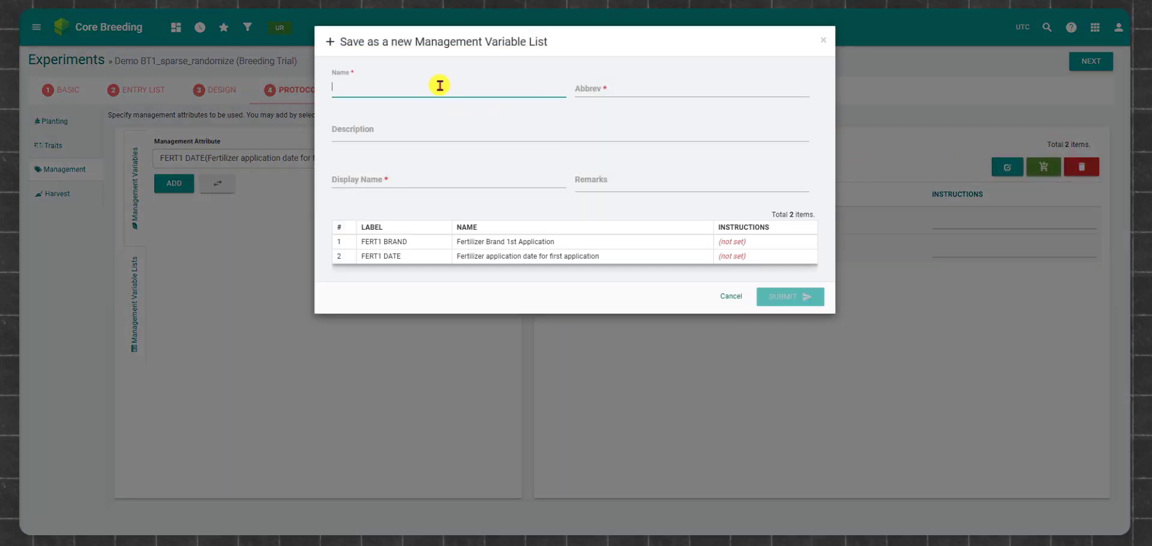
type("Mgt")
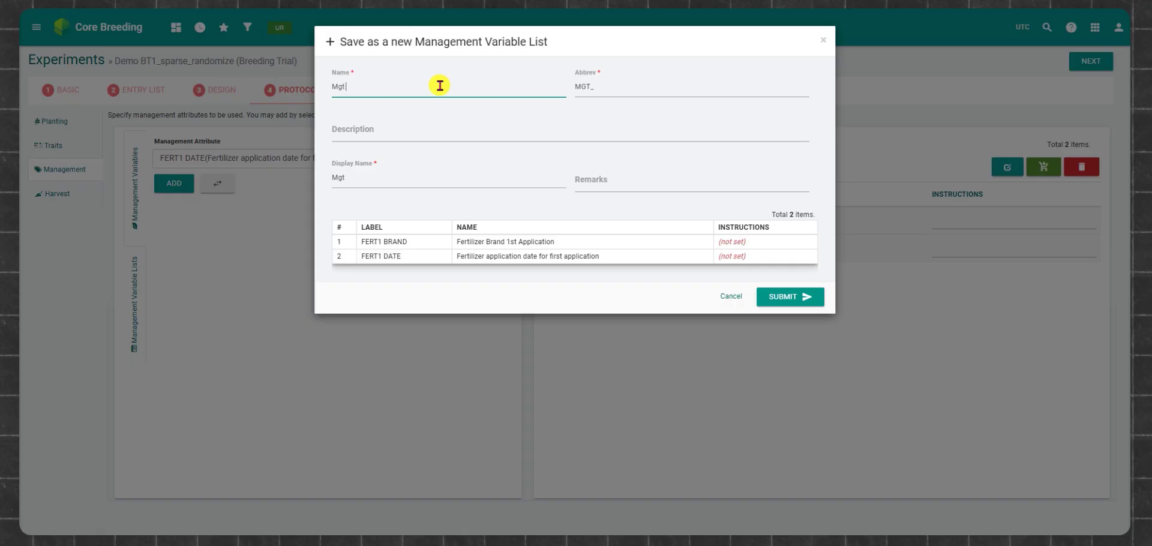
type(" List sample")
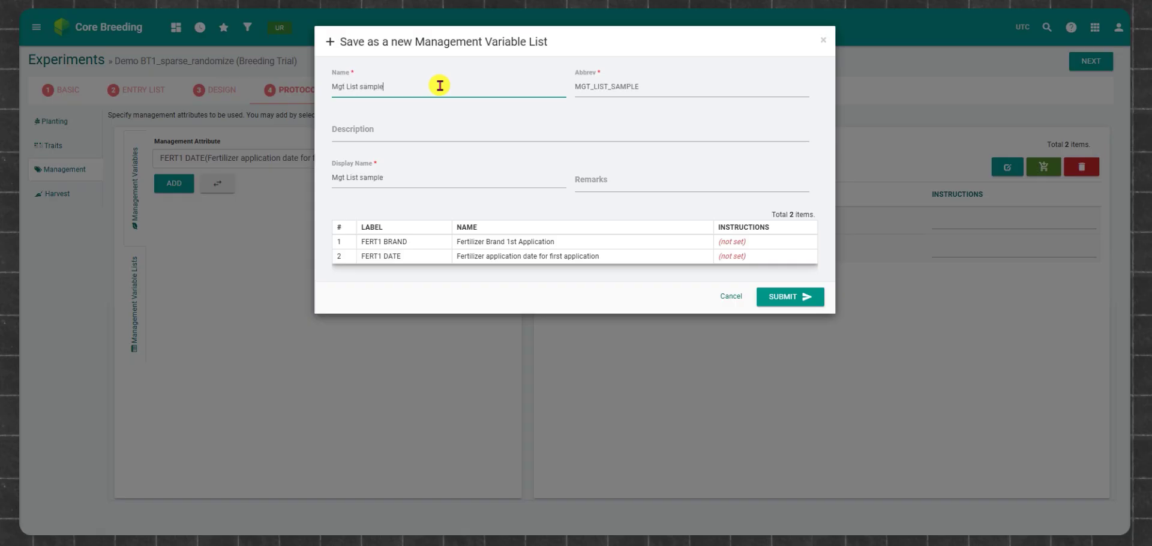
left_click(789, 296)
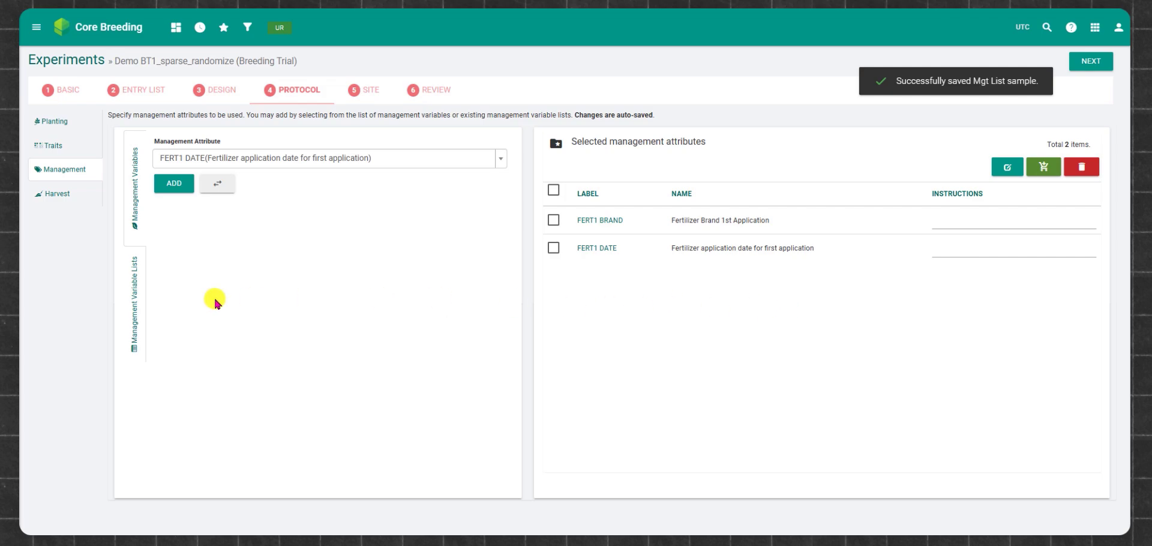
- Look through the saved management variable lists available for the experiment
left_click(134, 305)
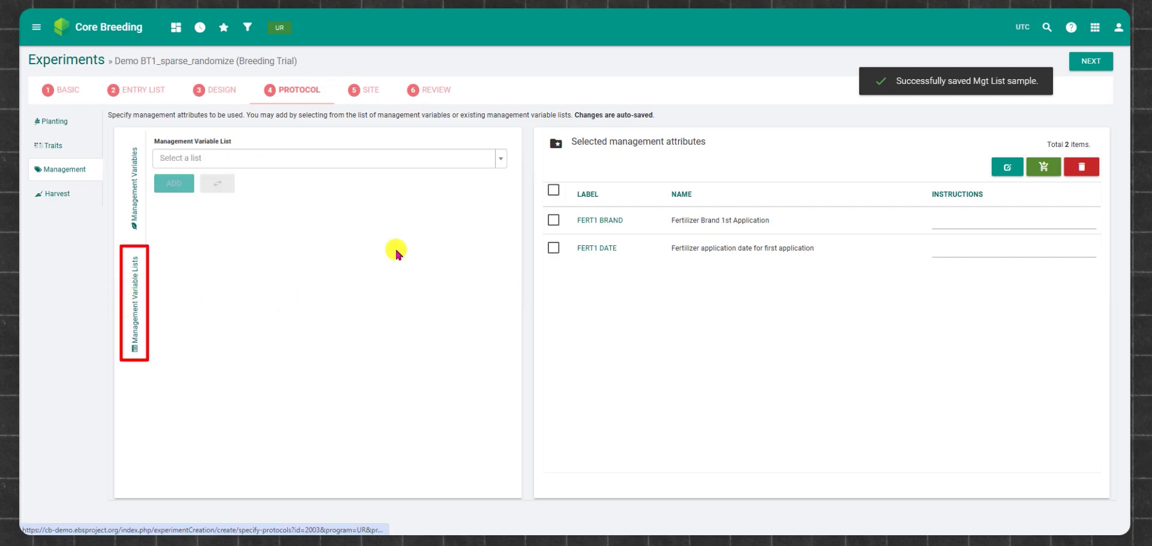
left_click(479, 159)
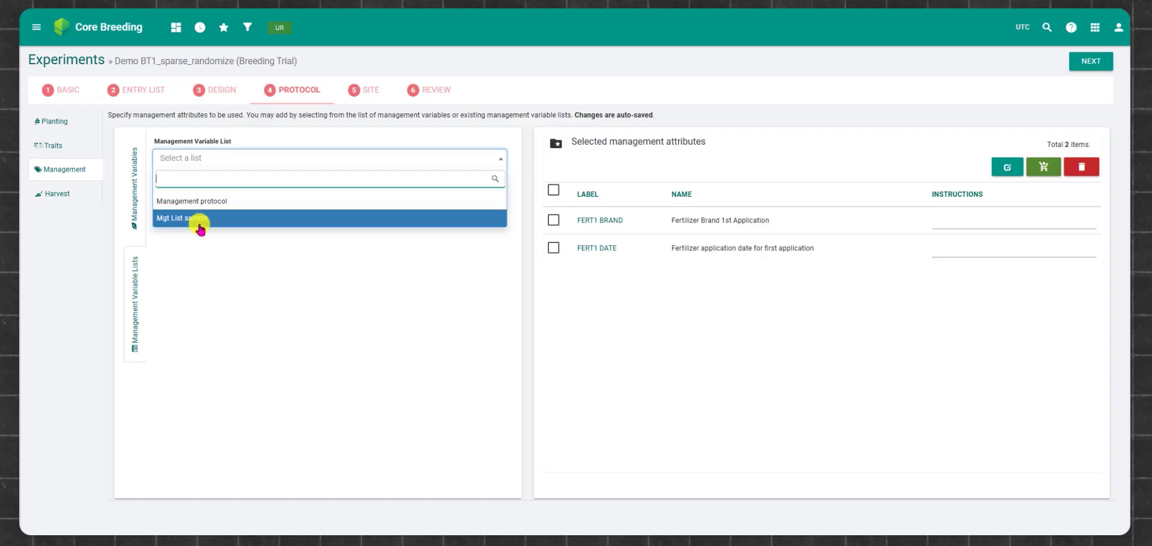
left_click(235, 260)
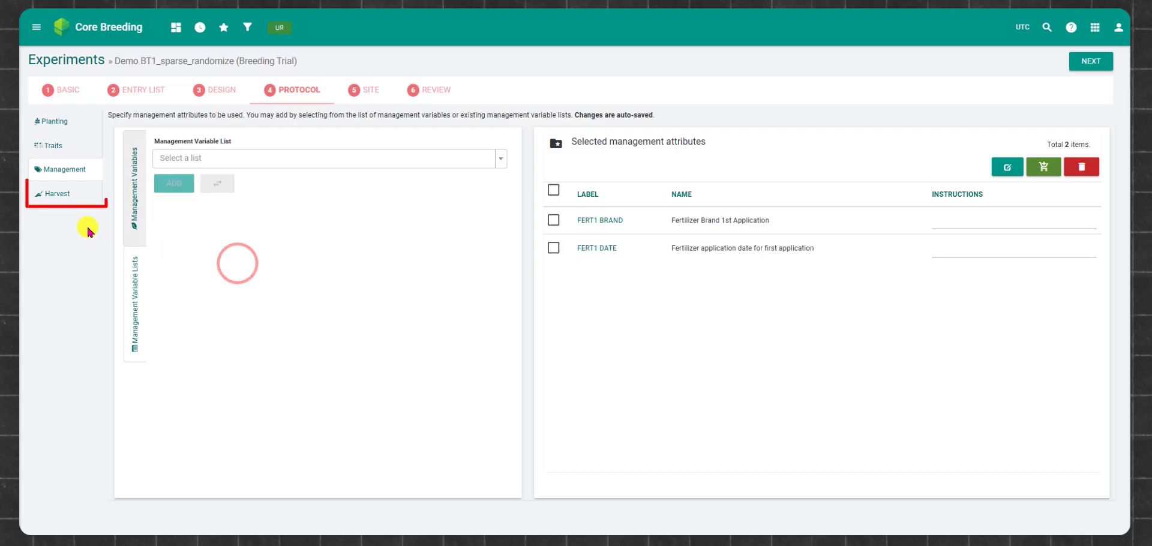
- Set the harvest protocol's harvest method to Bulk and save it
left_click(68, 193)
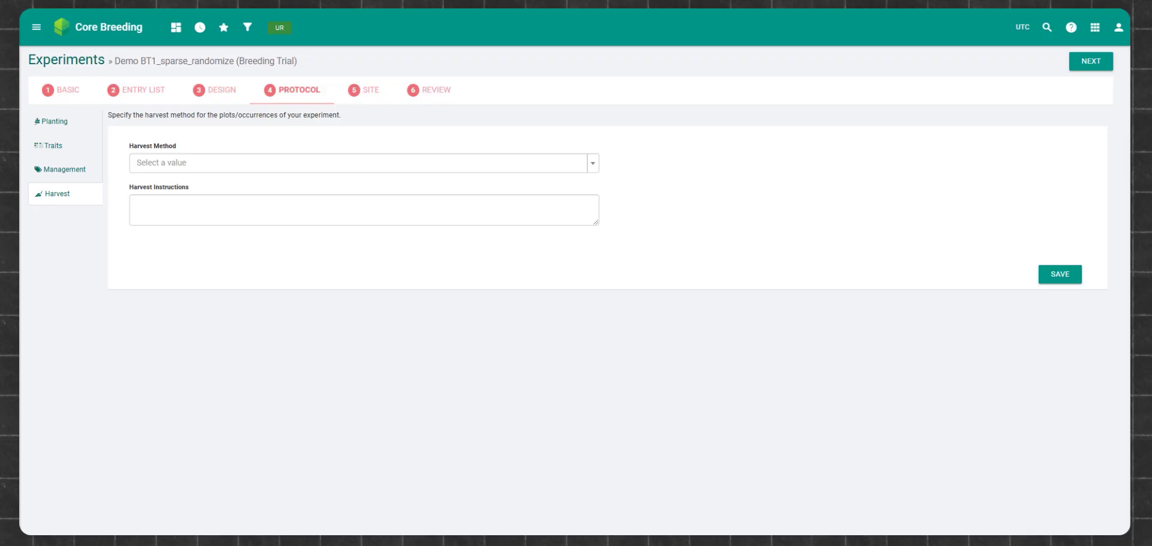
left_click(262, 164)
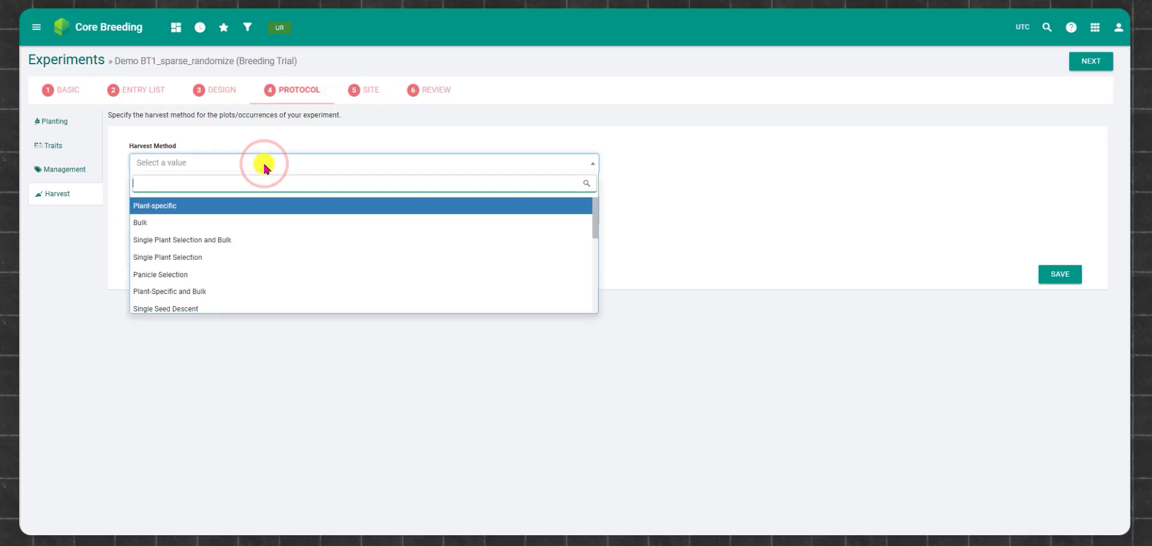
left_click(143, 221)
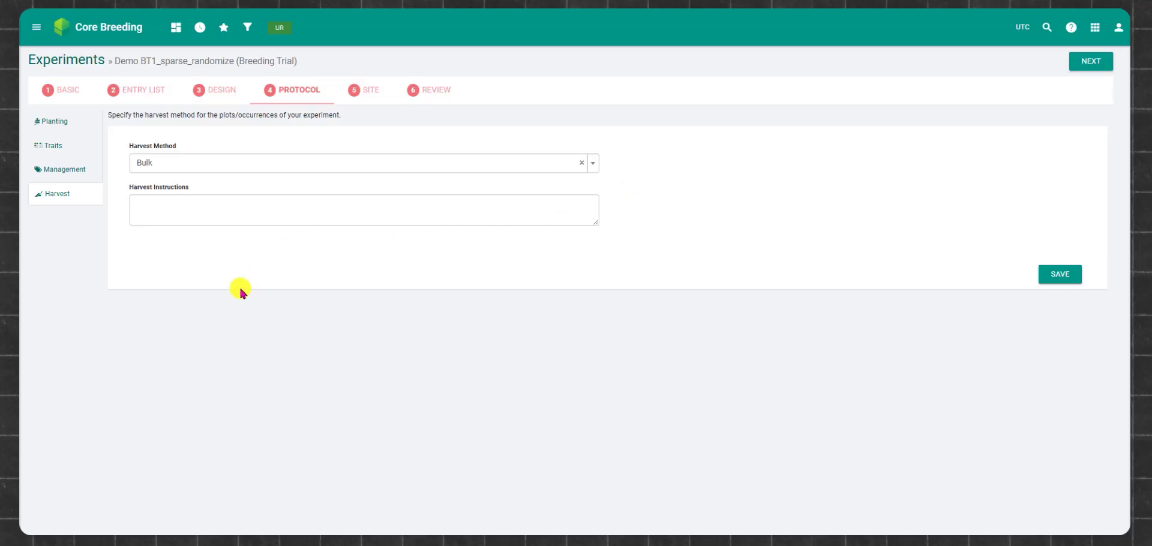
left_click(1047, 275)
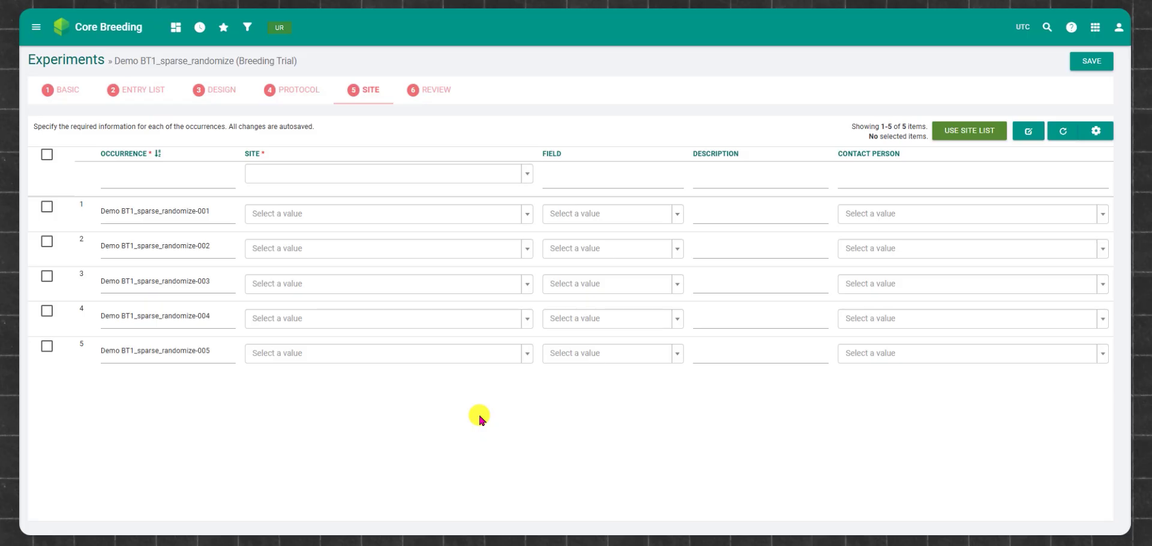
- Rename the first occurrence in the site list as "Demo BT1"
left_click(225, 210)
left_click(224, 210)
mouse_move(224, 210)
left_mouse_down()
mouse_move(143, 212)
mouse_move(218, 211)
left_mouse_up()
key("BackSpace")
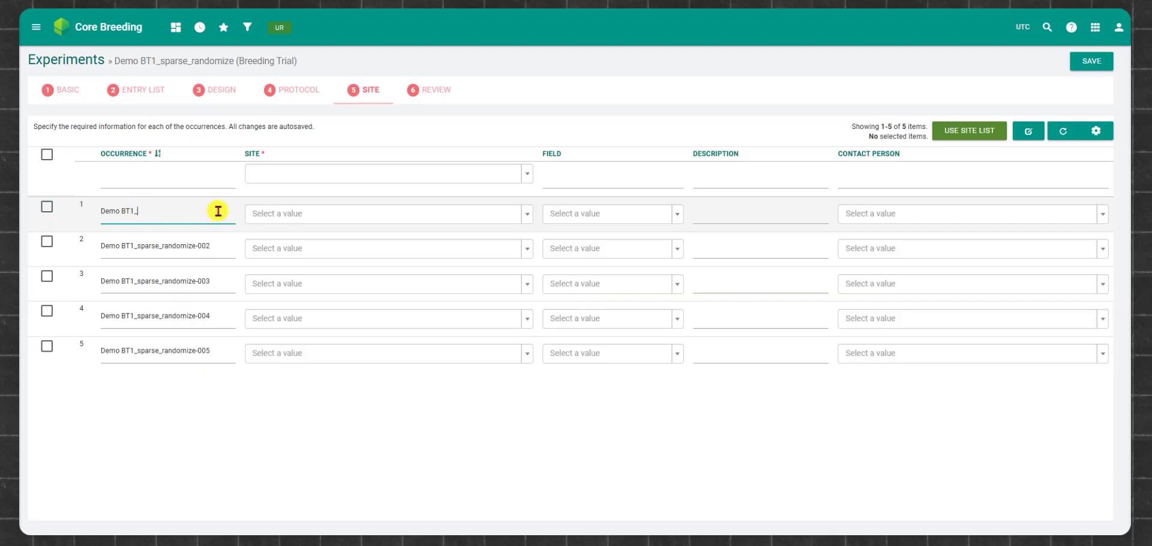
left_click(252, 373)
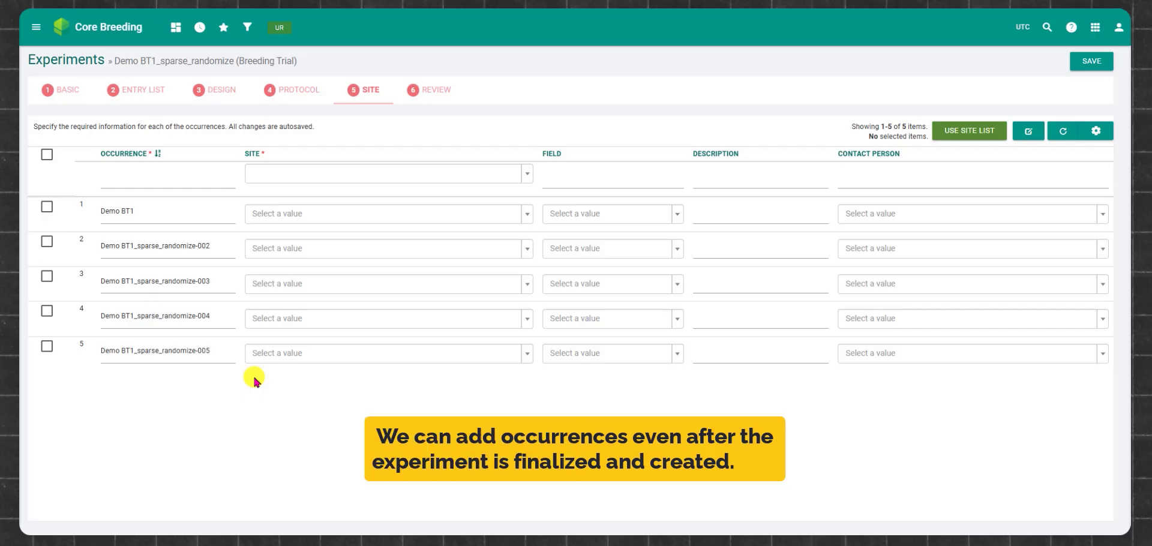
- Set the site of the Demo BT1 occurrence to "IRRI, Los Baños, Laguna" and leave its row unselected
left_click(474, 229)
left_click(515, 217)
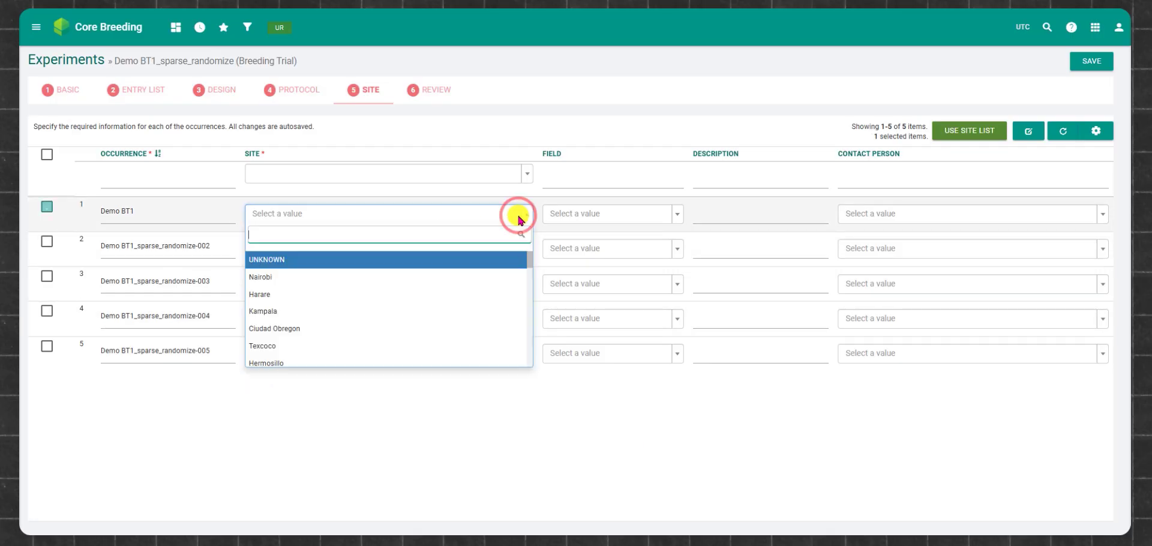
scroll(434, 309, "down", 5)
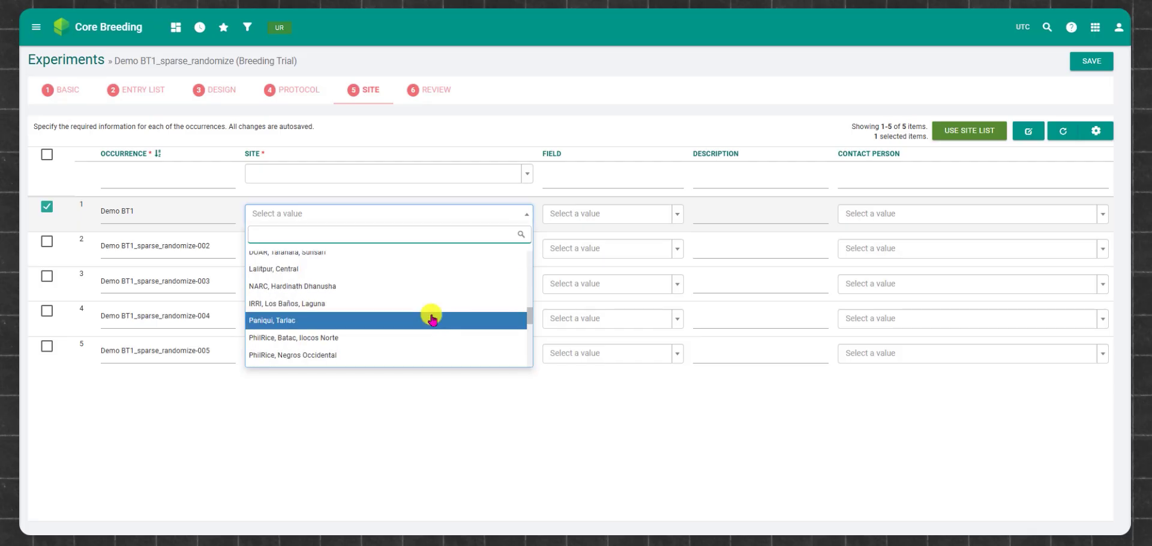
left_click(430, 303)
left_click(47, 206)
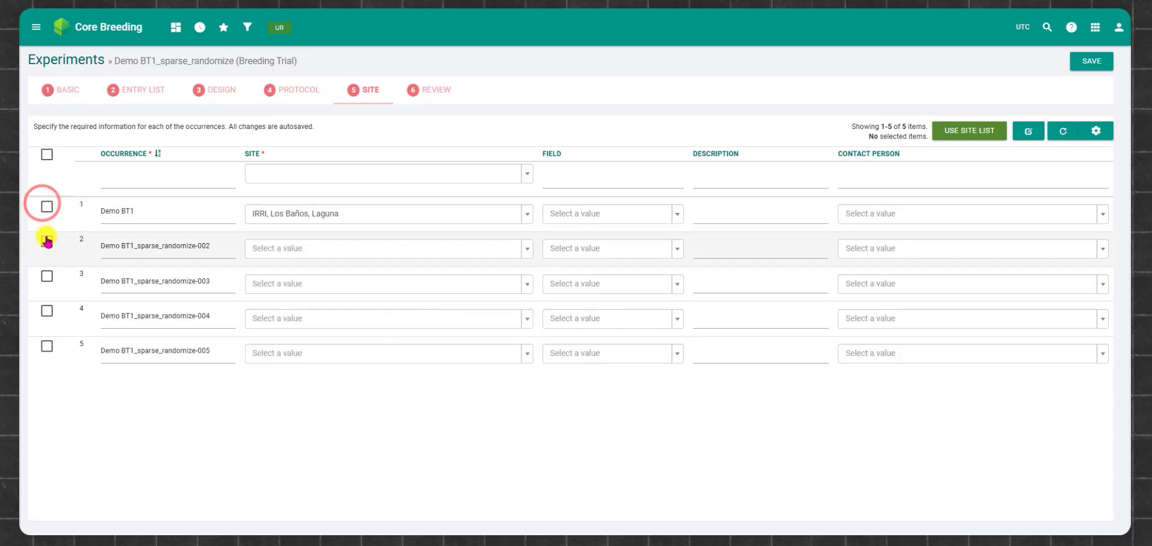
- Bulk-update the site of occurrences 002 through 005 to "Paniqui, Tarlac"
left_click(47, 242)
left_click(47, 276)
left_click(46, 310)
left_click(47, 346)
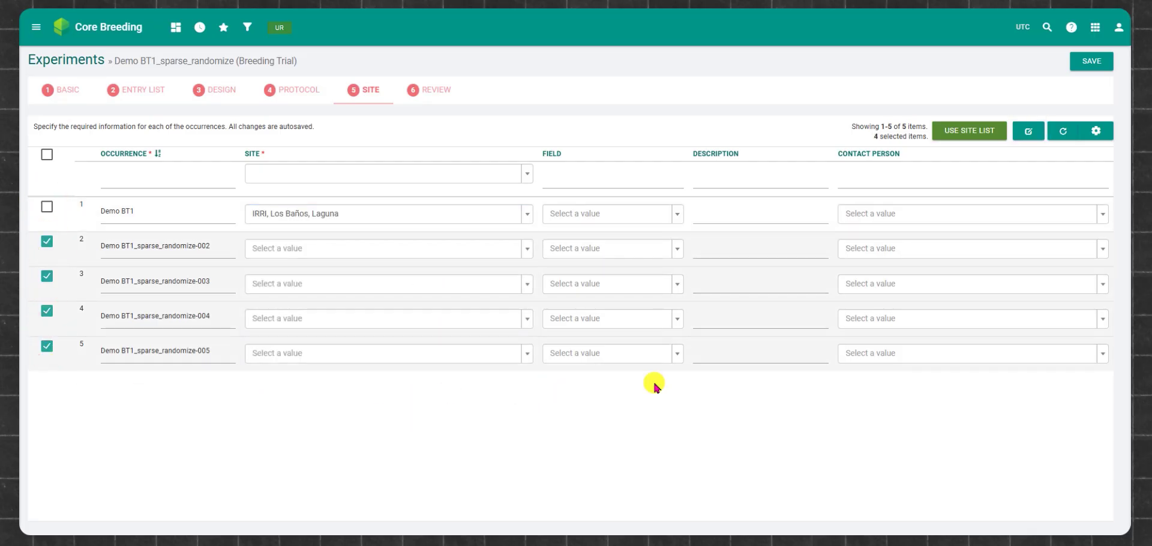
left_click(1029, 131)
left_click(525, 107)
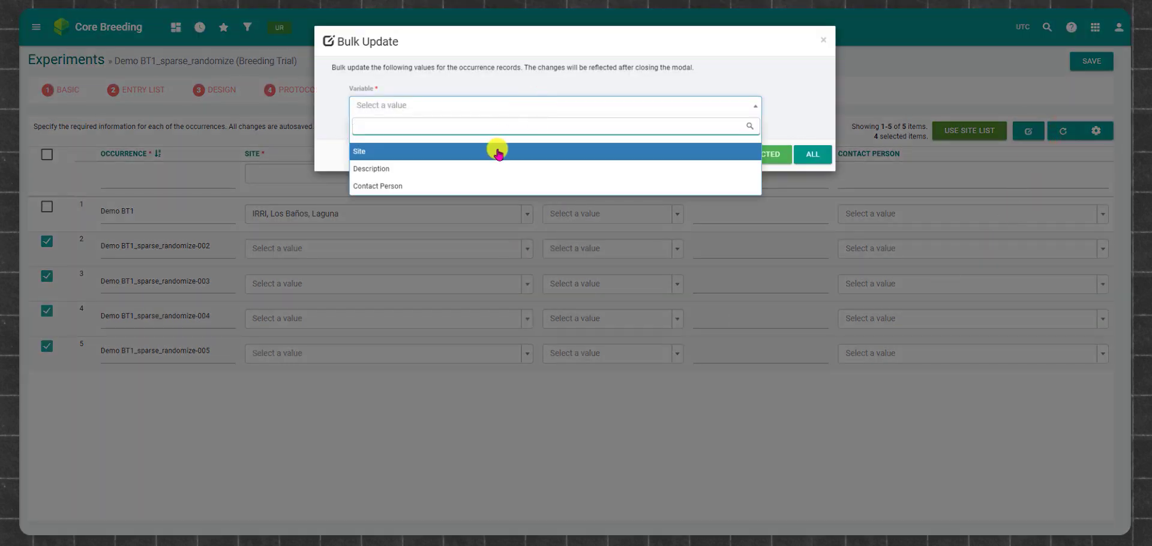
left_click(496, 148)
left_click(496, 157)
scroll(528, 239, "down", 5)
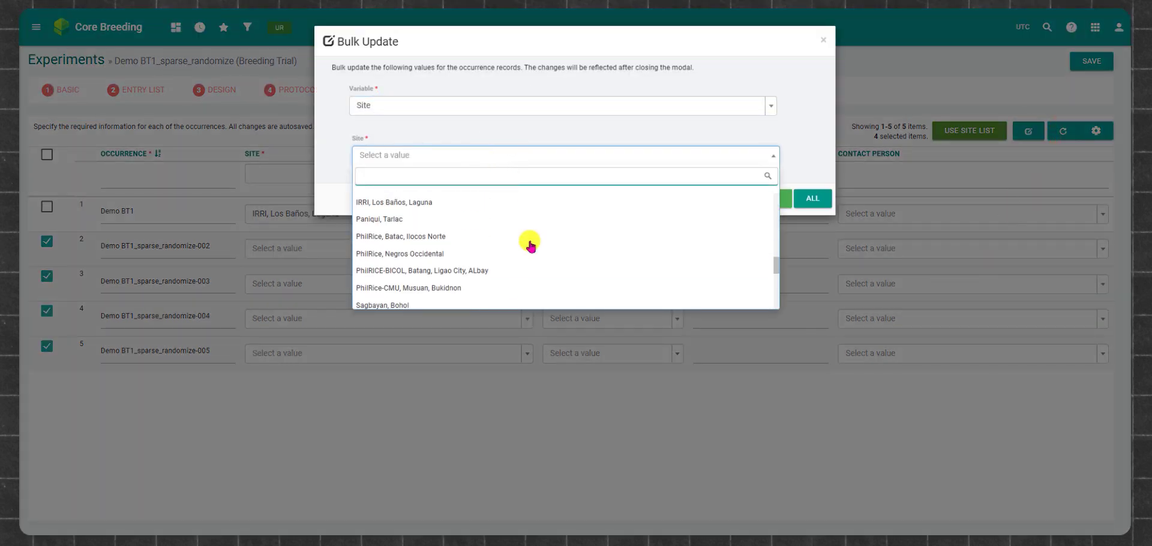
left_click(529, 233)
left_click(760, 198)
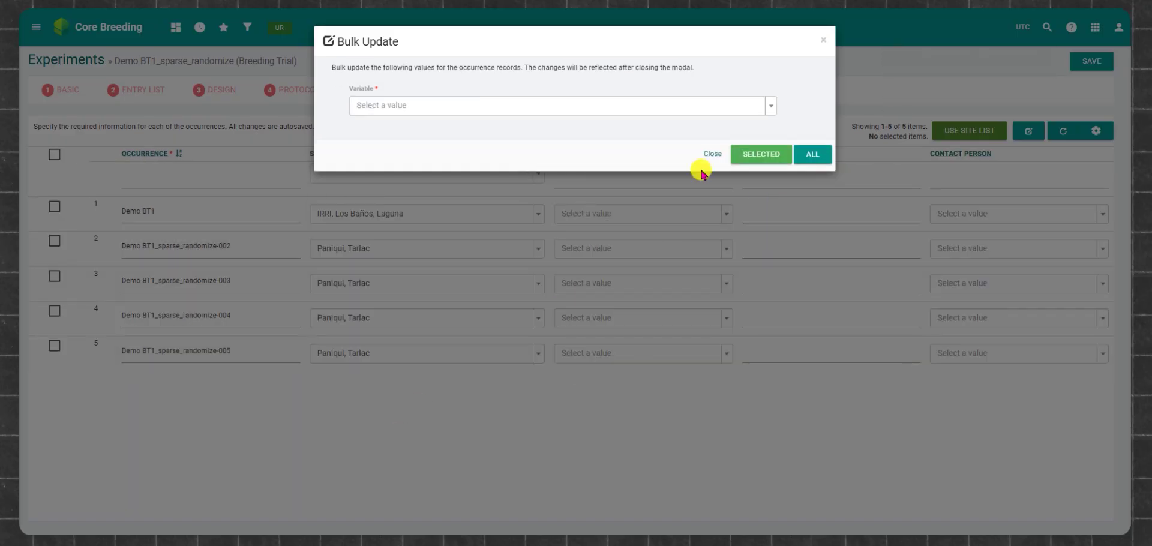
left_click(716, 155)
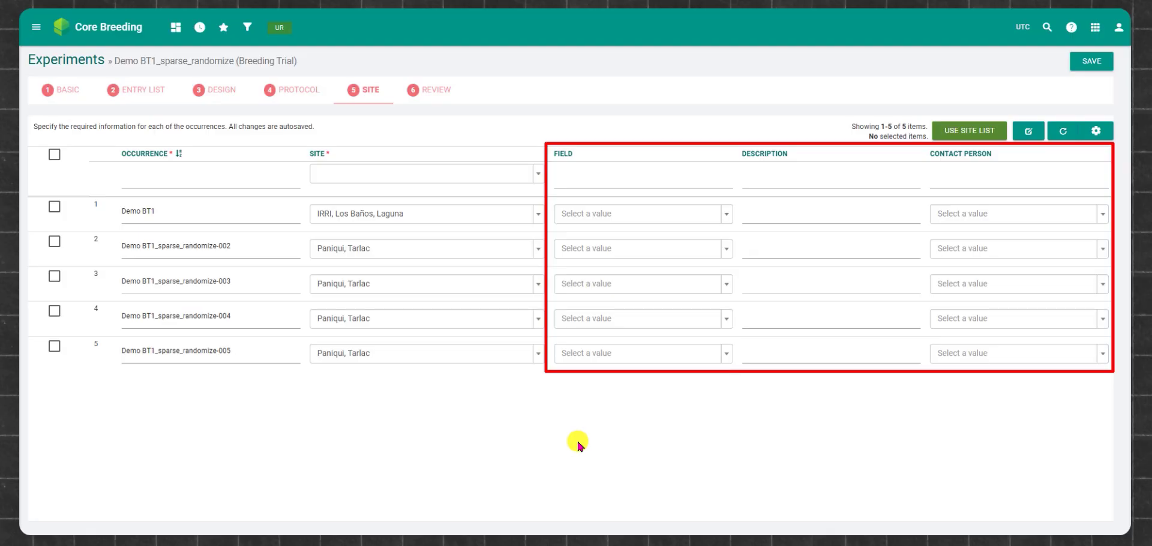
- Bulk-assign the breeder as contact person for all five occurrences and save the site information
left_click(54, 155)
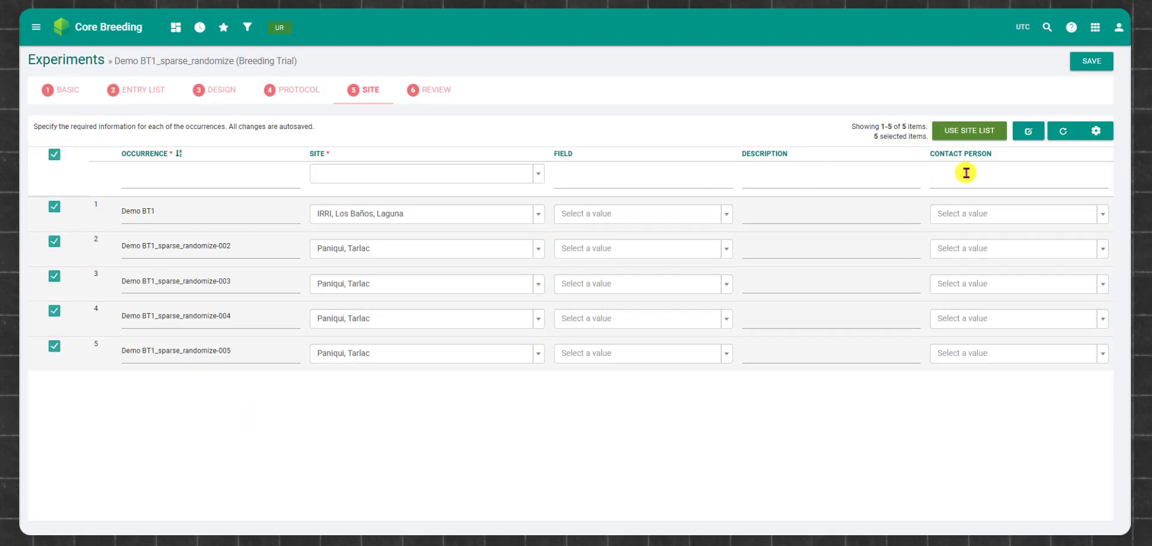
left_click(1027, 131)
left_click(632, 104)
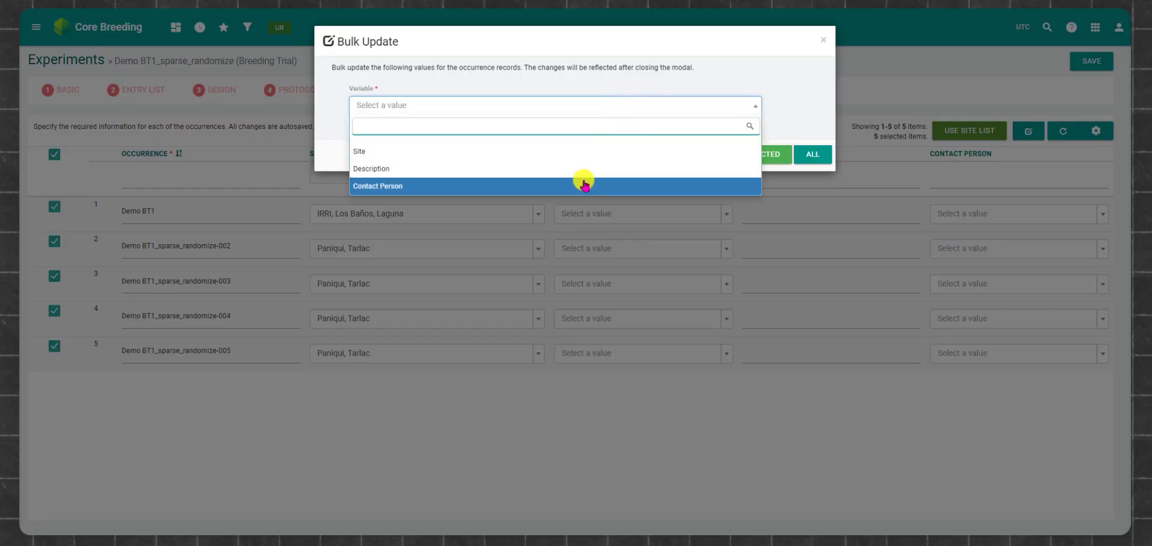
left_click(584, 185)
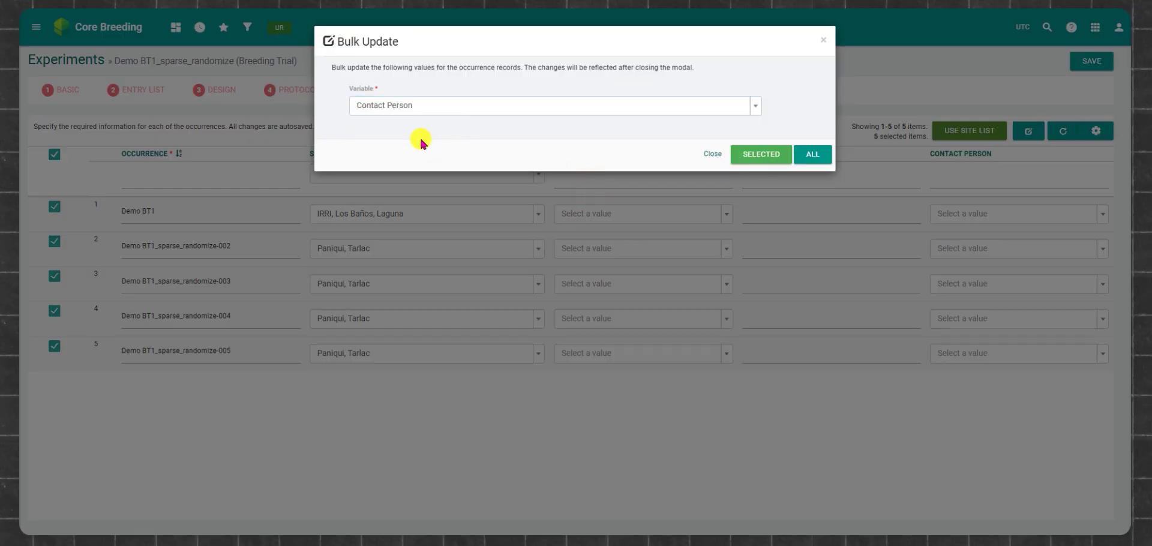
left_click(430, 155)
type("t")
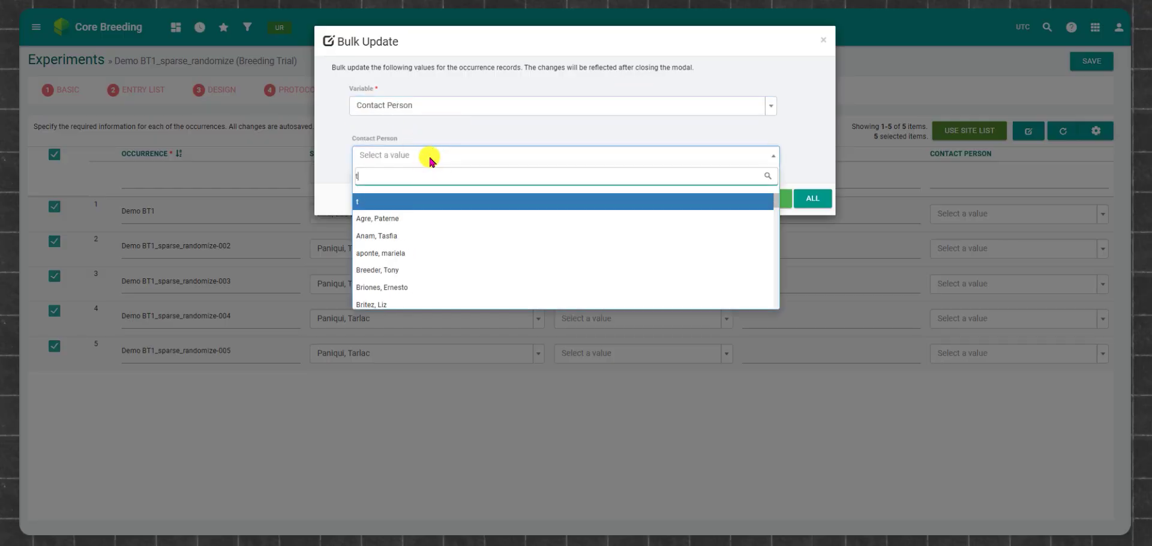
type("ony")
left_click(424, 217)
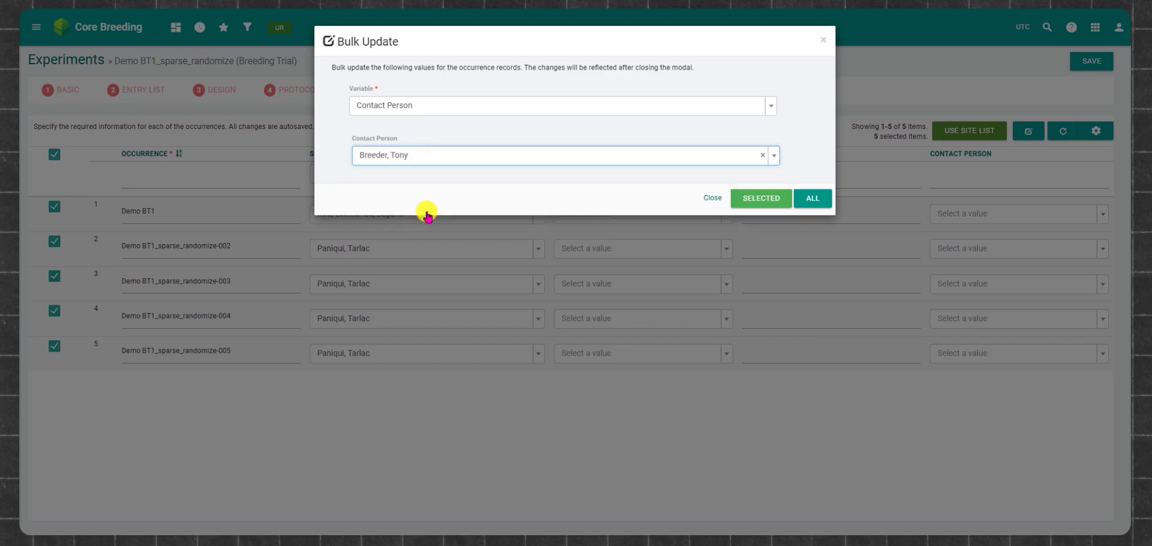
left_click(818, 199)
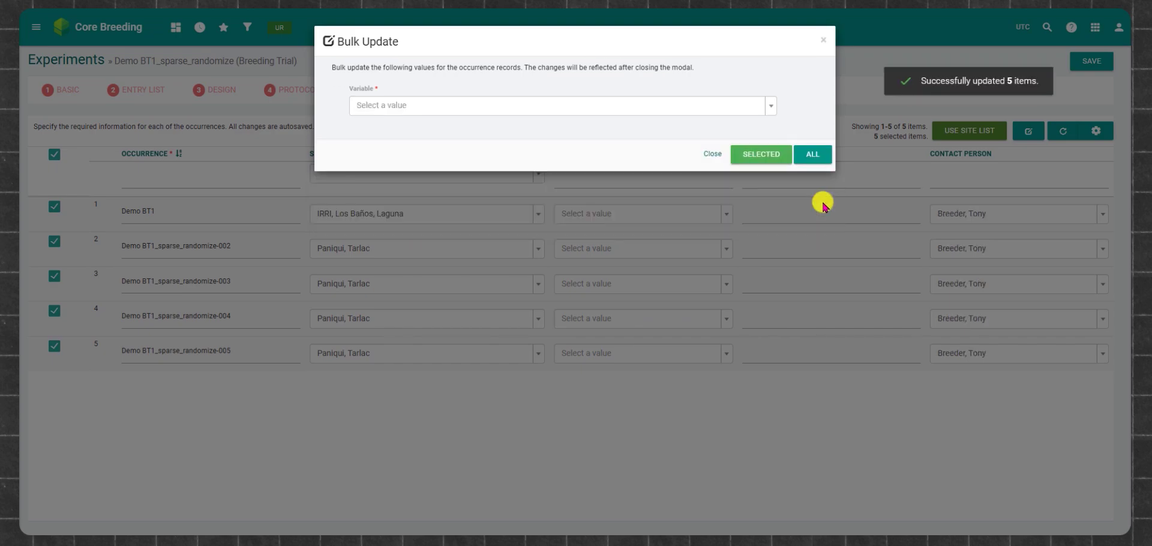
left_click(713, 154)
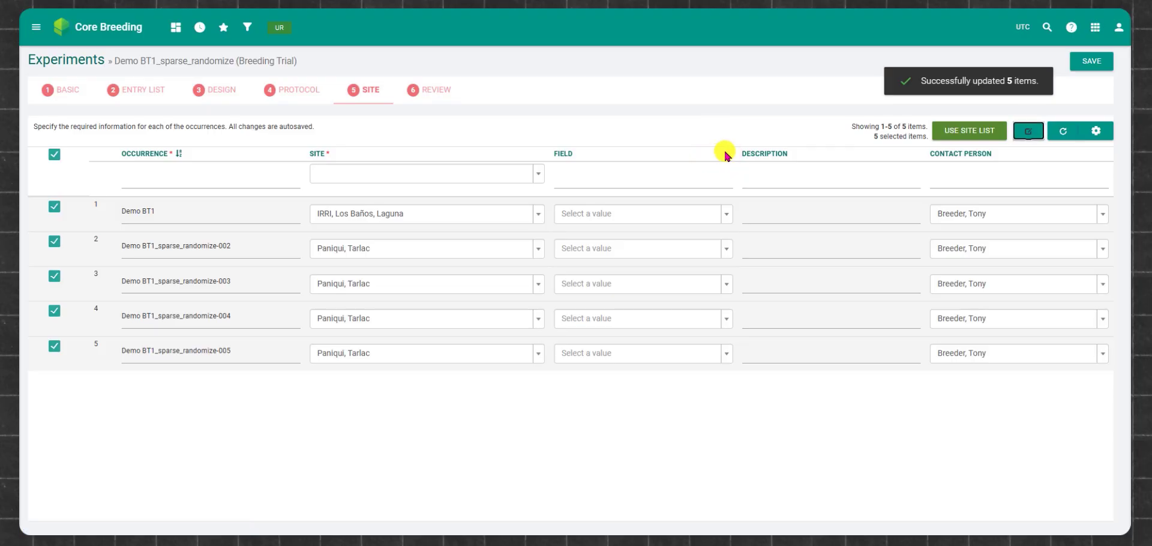
left_click(1104, 61)
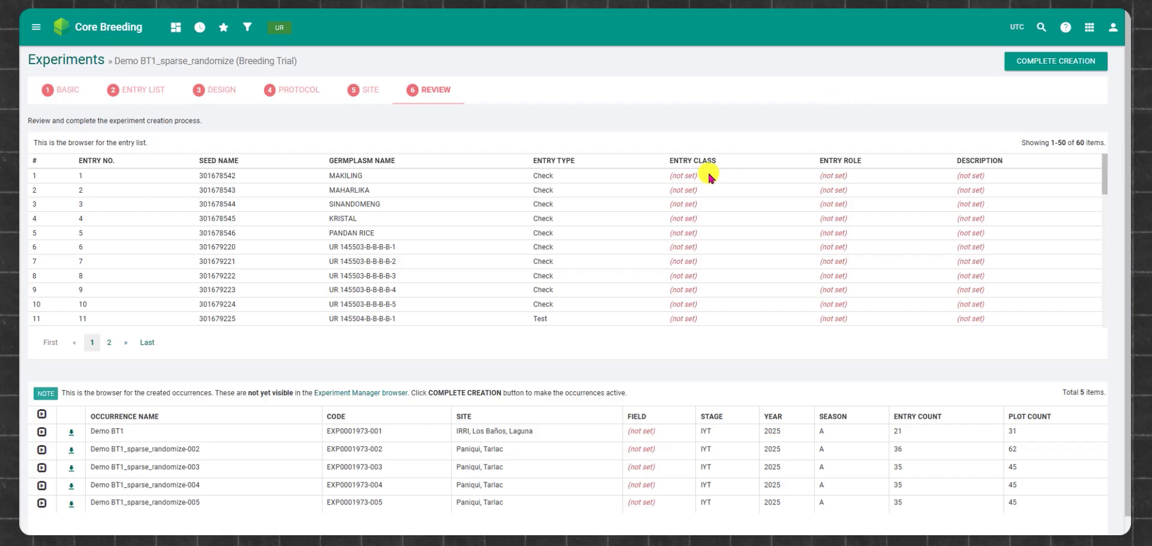
- Inspect the plot list of the Demo BT1 occurrence and complete the creation of the experiment
left_click(41, 433)
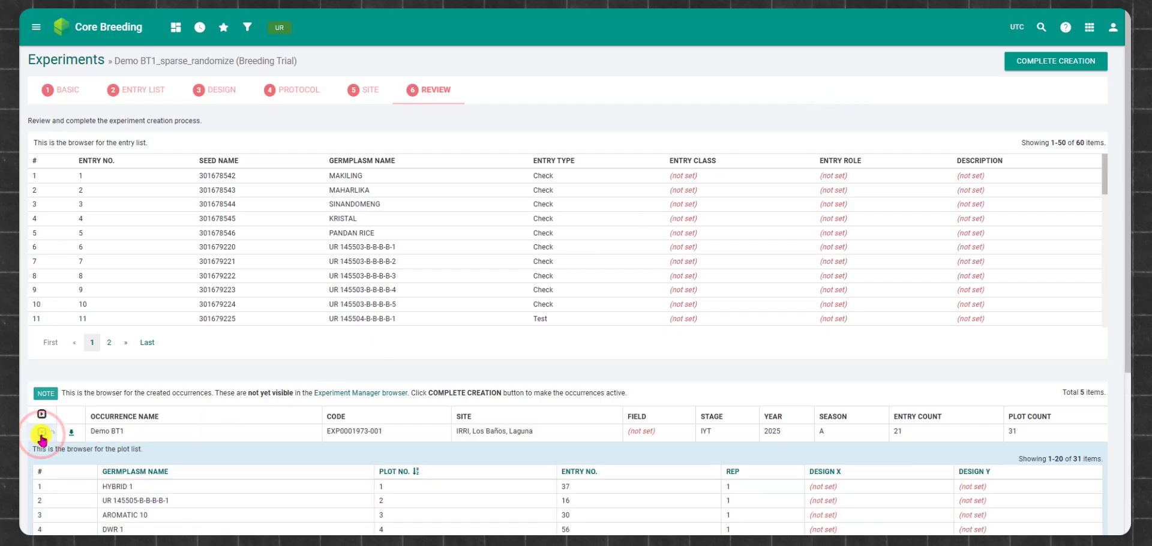
scroll(240, 417, "down", 6)
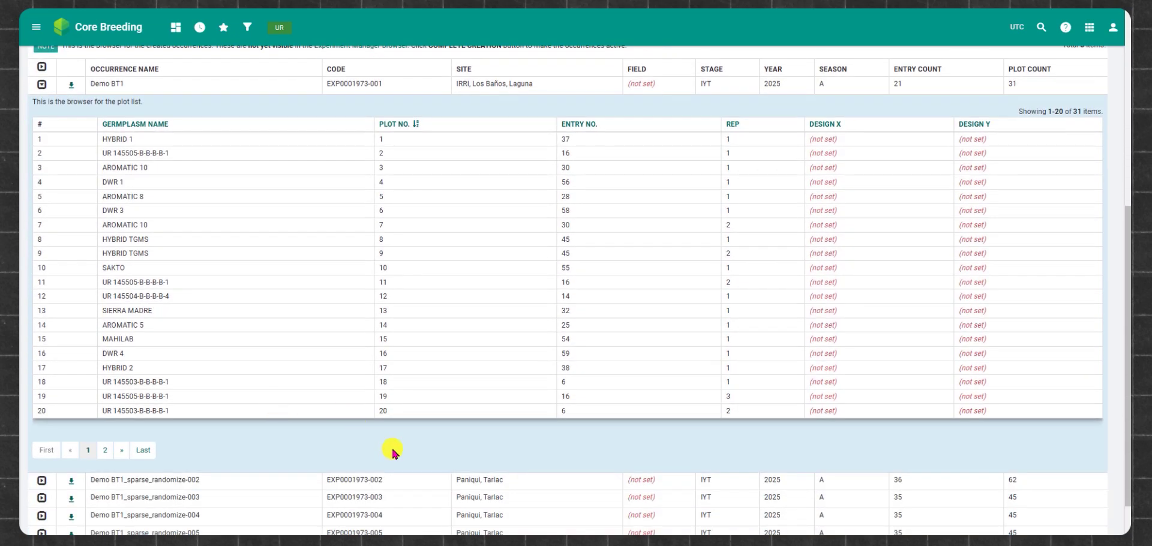
scroll(393, 452, "up", 6)
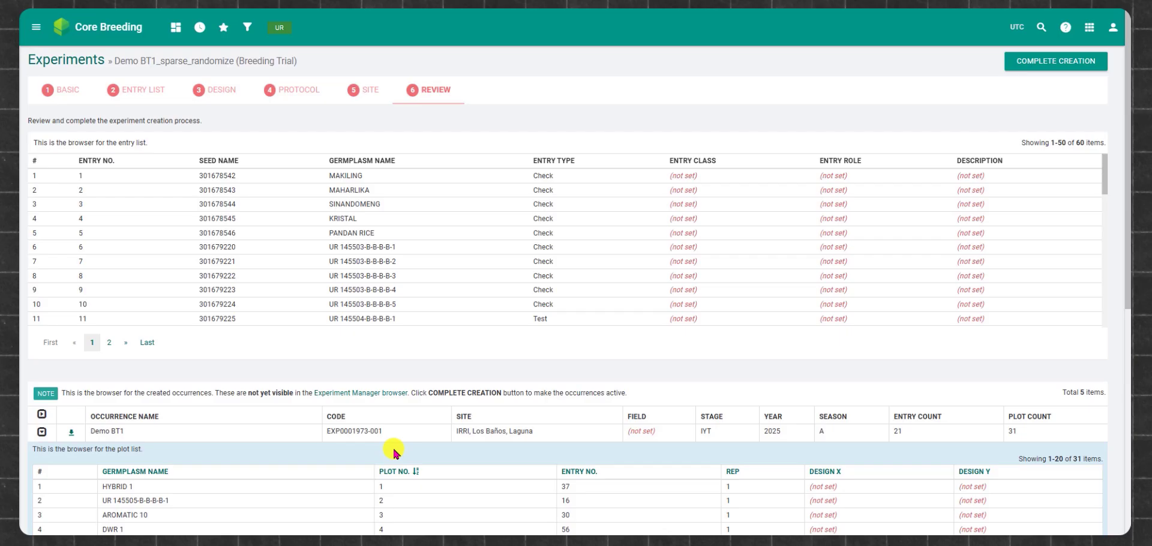
left_click(41, 432)
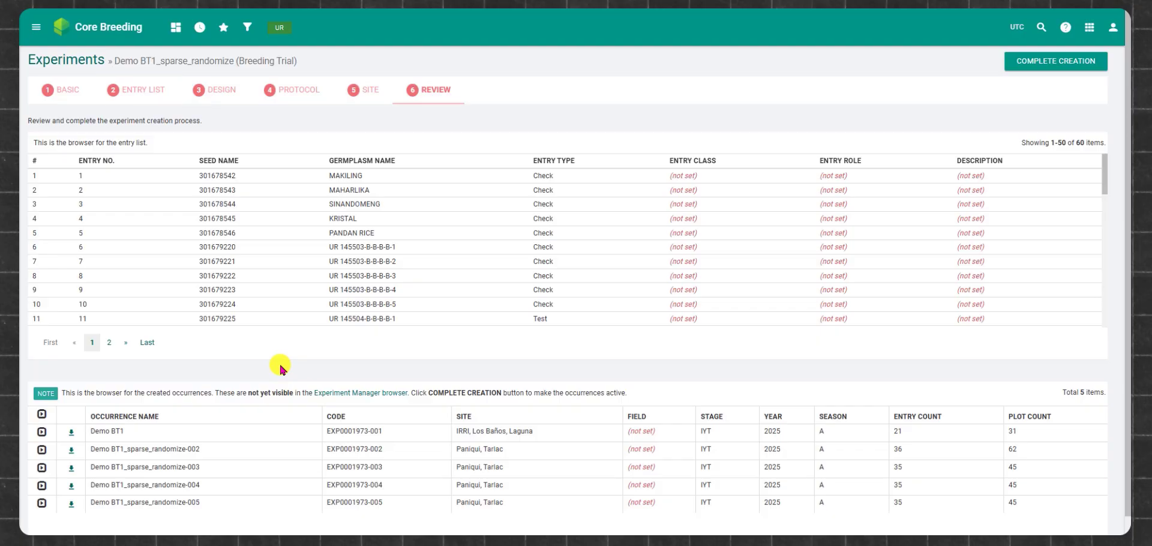
left_click(1013, 62)
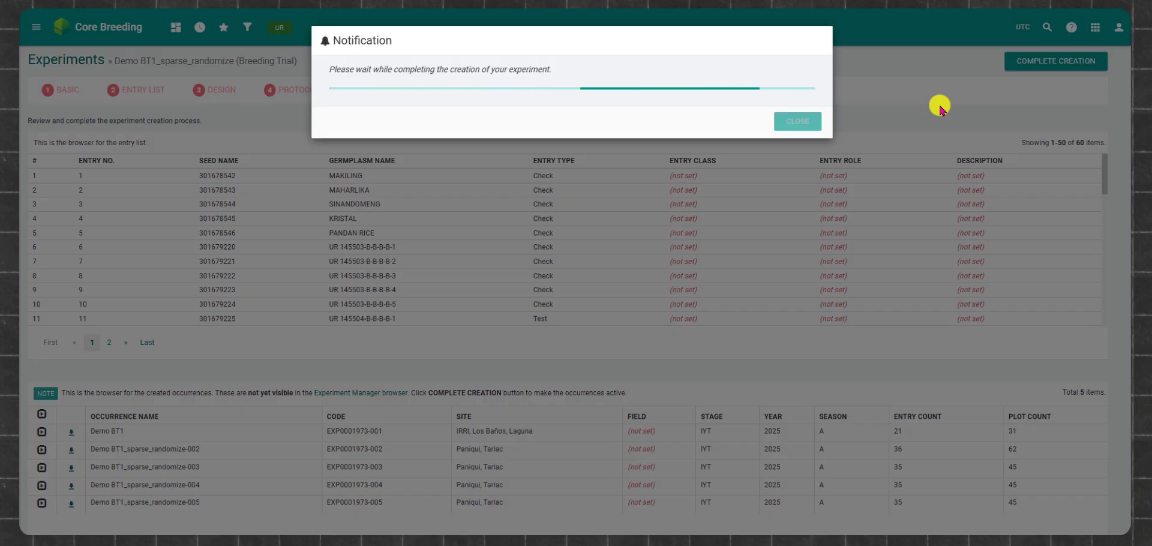